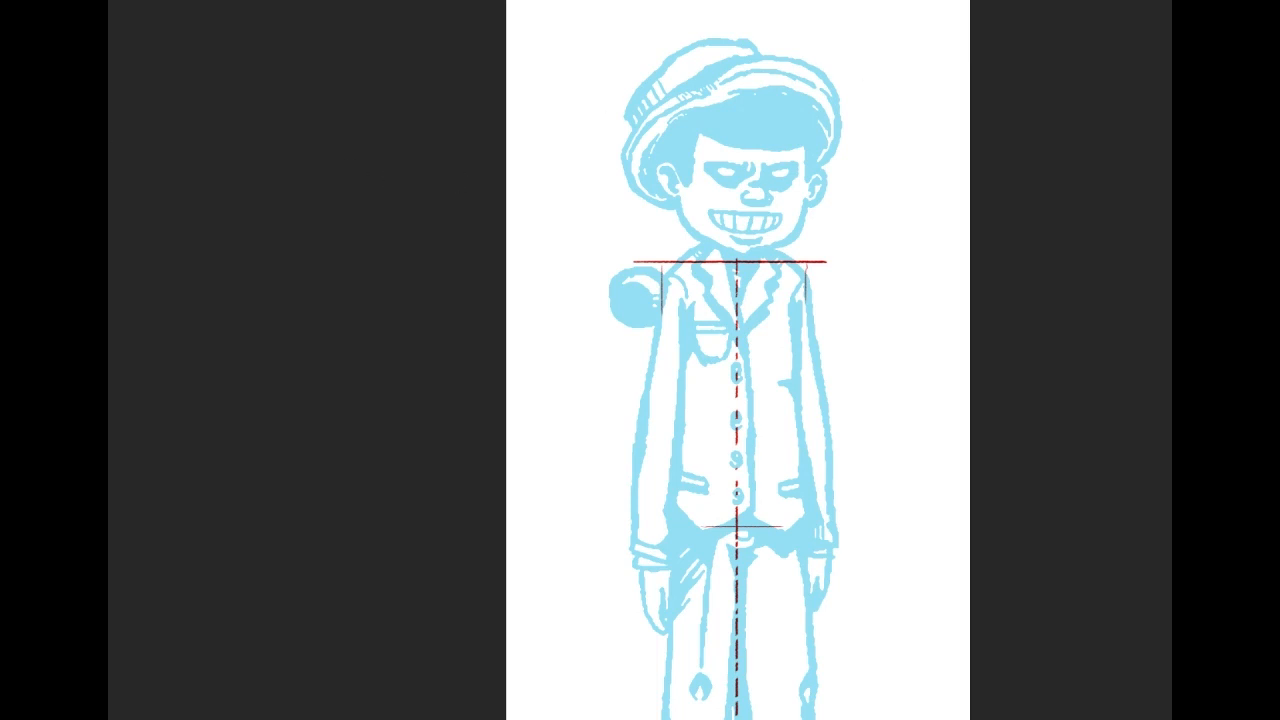
Fade the red construction guidelines over the blue character drawing by raising their lightness with a Hue/Saturation adjustment.
drag(738, 420, 723, 352)
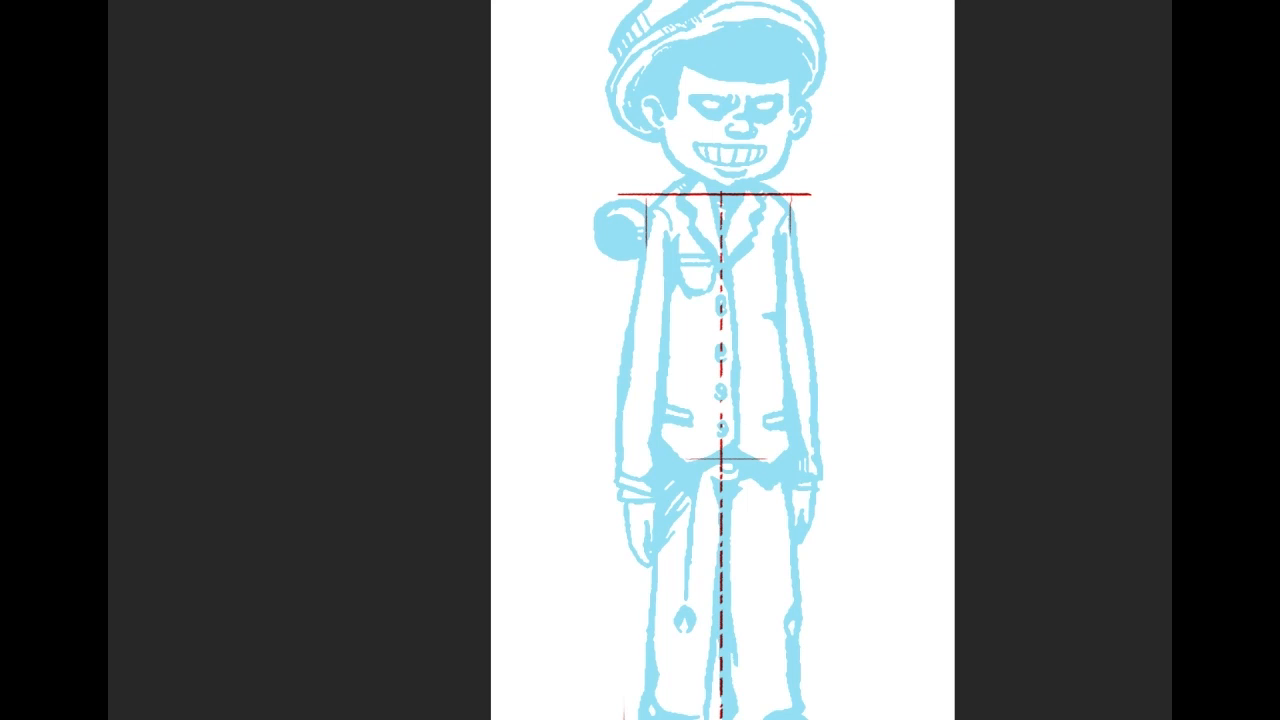
key(ctrl+u)
drag(1230, 238, 1162, 242)
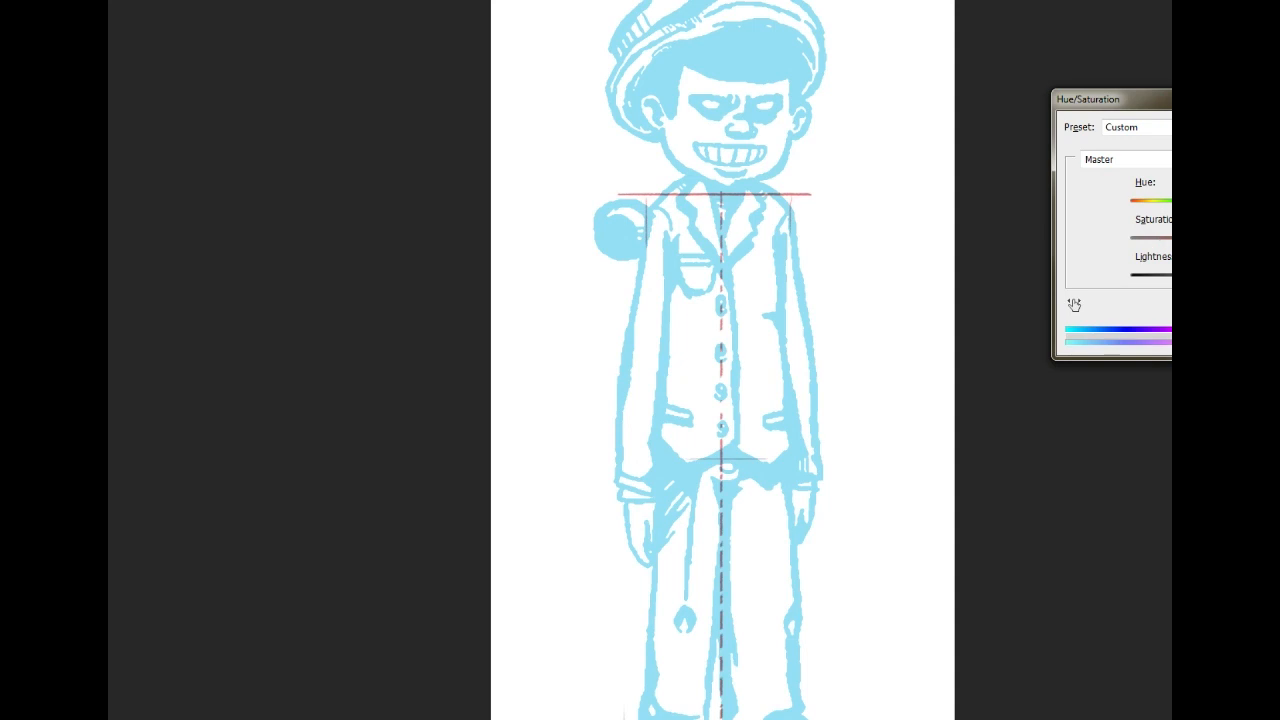
drag(1250, 279, 1275, 279)
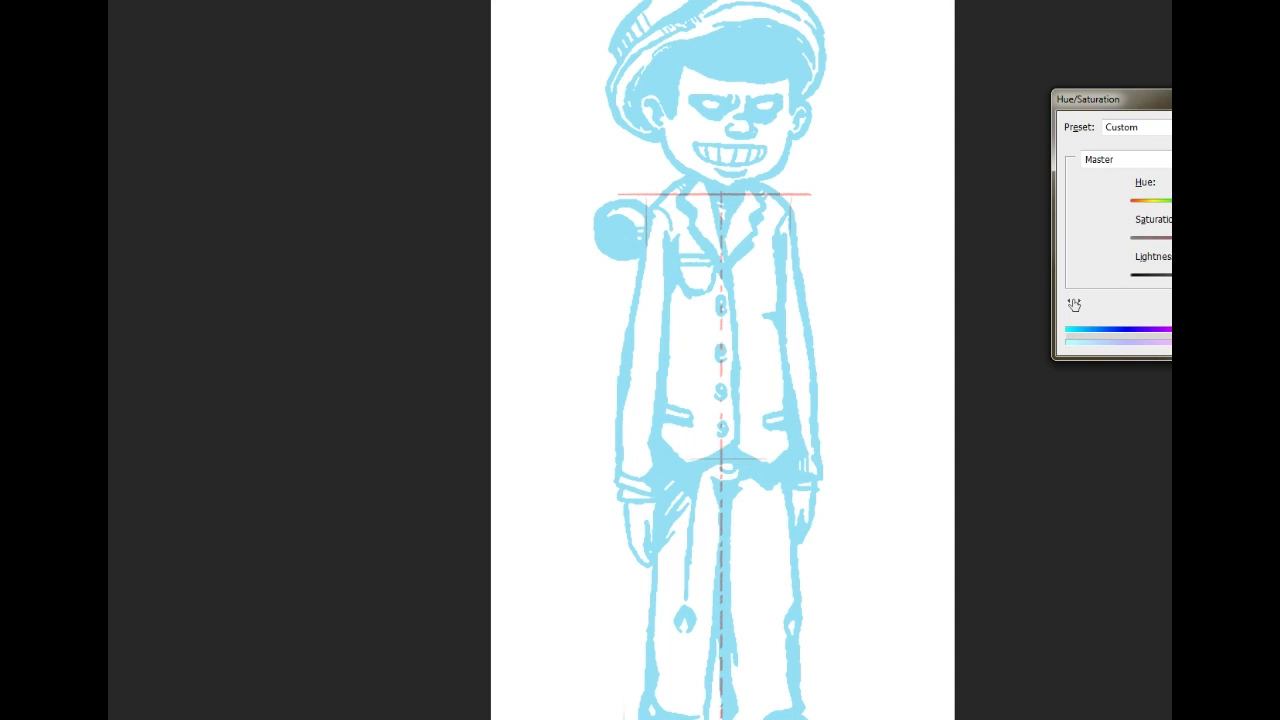
key(Return)
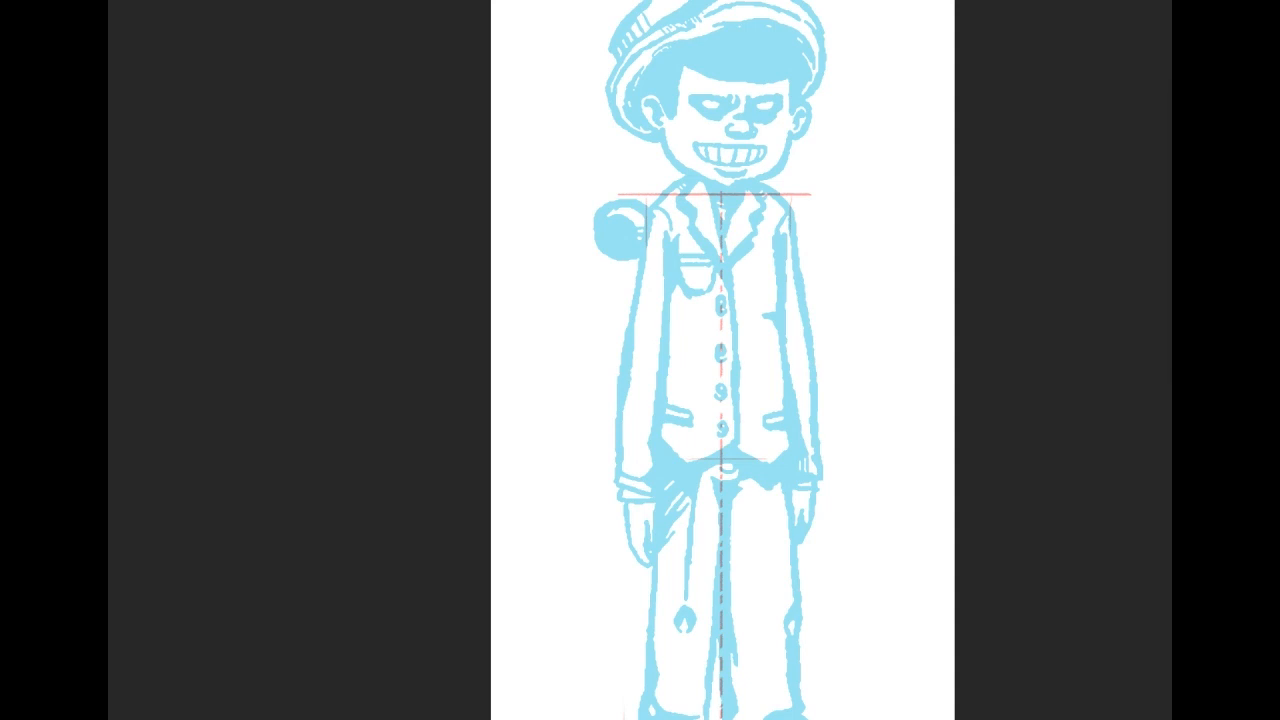
Sketch the sloping shoulder lines, the chest contour on the character's right side and the rib cage arch over the jacket.
drag(707, 433, 713, 361)
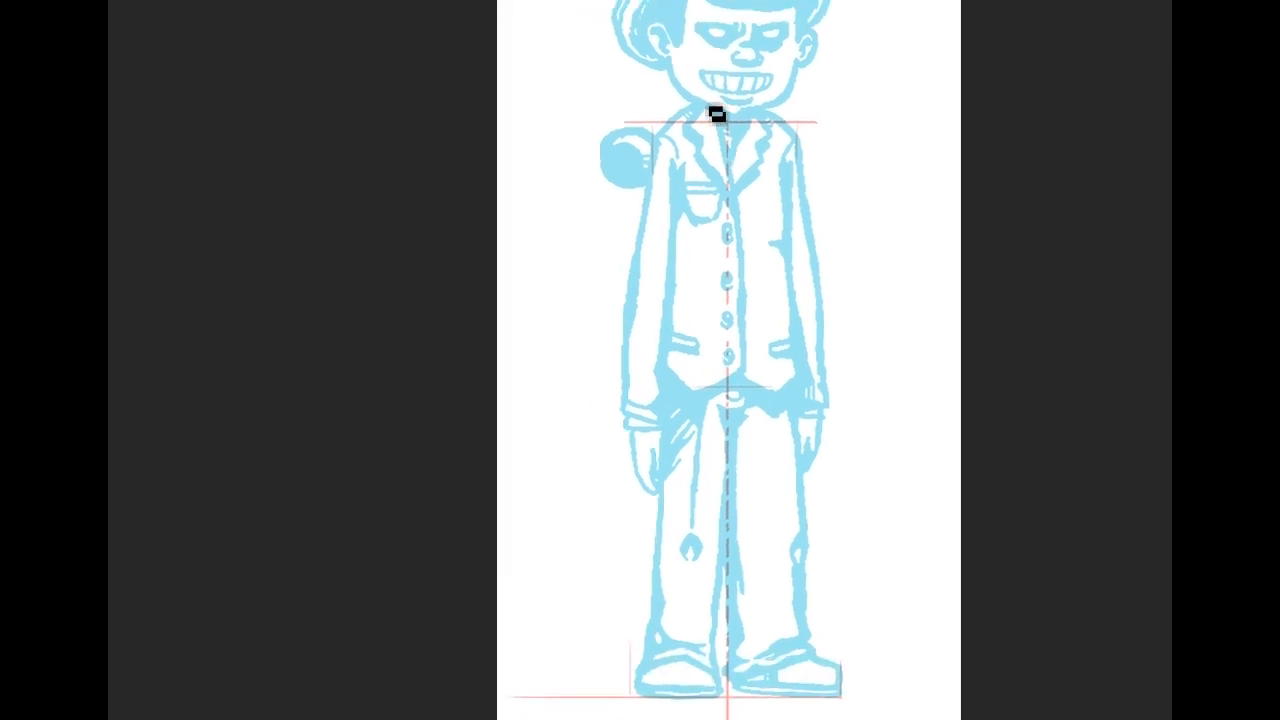
drag(706, 115, 659, 141)
drag(760, 113, 798, 134)
drag(656, 133, 679, 277)
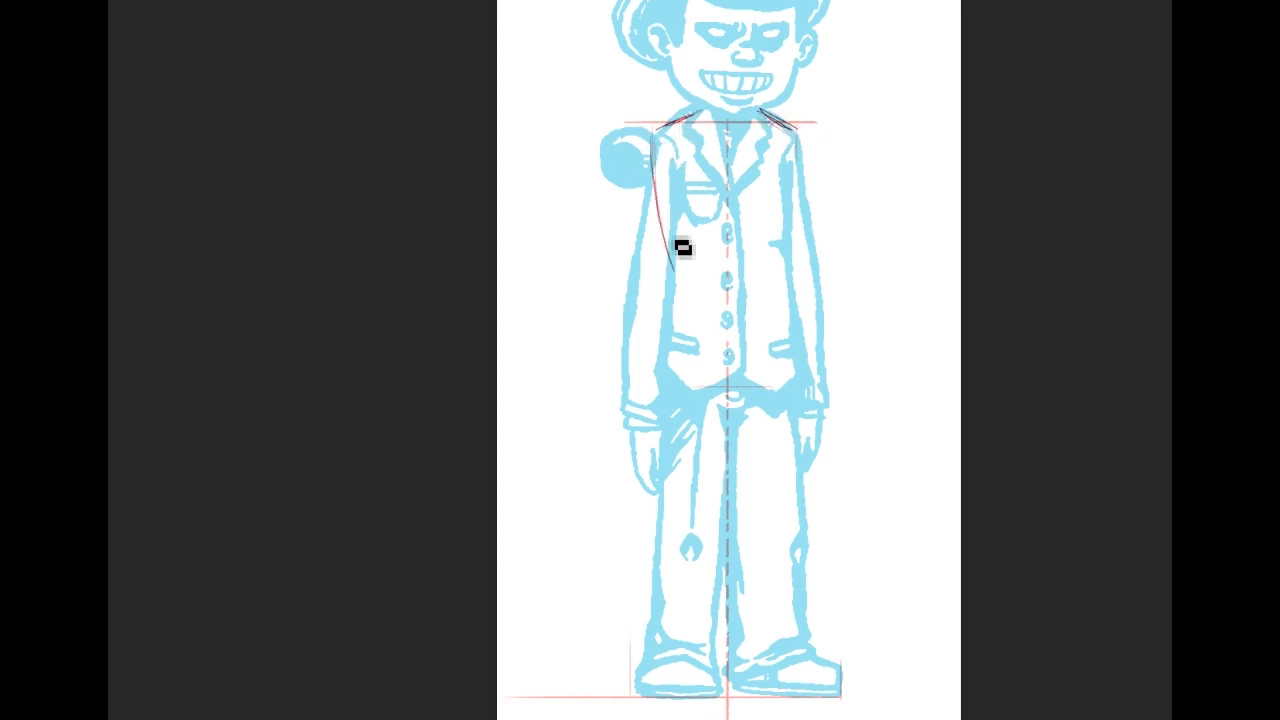
mouse_move(740, 220)
mouse_down()
mouse_move(700, 271)
mouse_move(783, 262)
mouse_up()
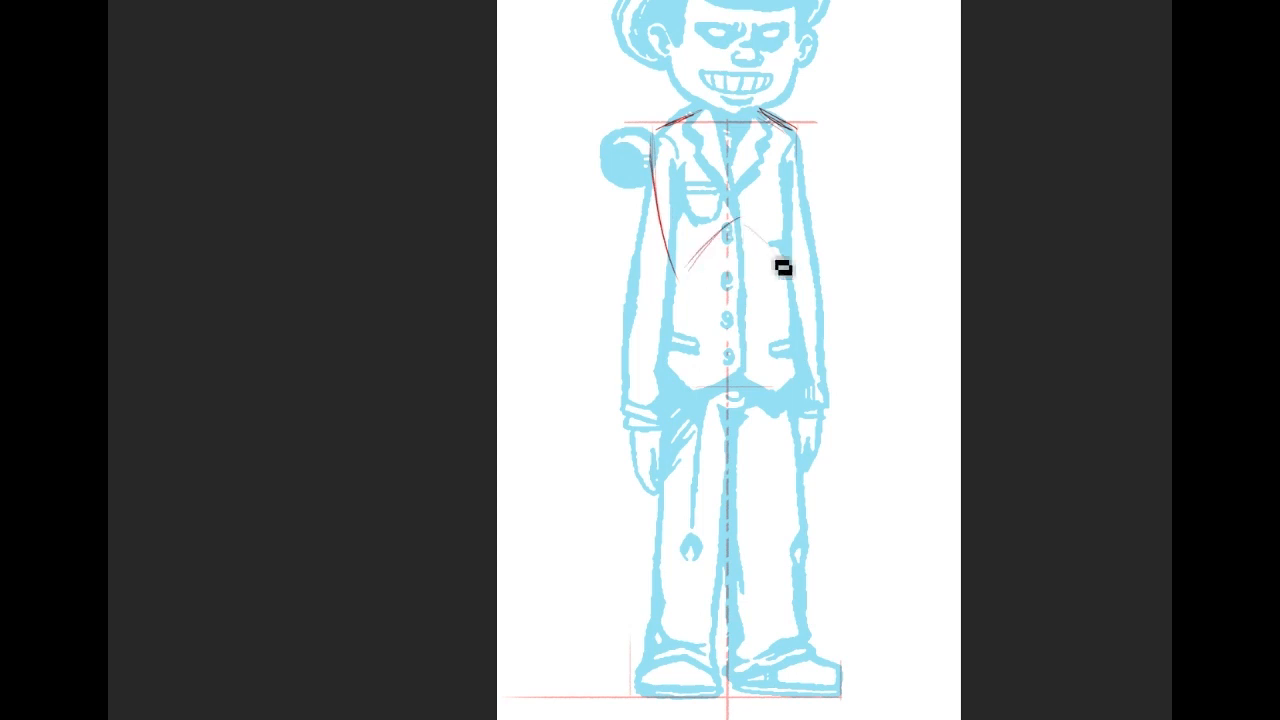
Finish the torso construction with the remaining side contours, a short belly centreline and a V-shaped pelvis ending at the crotch.
drag(790, 149, 789, 258)
drag(677, 280, 666, 334)
mouse_move(740, 238)
mouse_down()
mouse_move(740, 301)
mouse_move(720, 300)
mouse_move(753, 297)
mouse_up()
mouse_move(667, 330)
mouse_down()
mouse_move(738, 393)
mouse_move(800, 344)
mouse_up()
mouse_move(746, 382)
mouse_down()
mouse_move(809, 340)
mouse_move(752, 386)
mouse_up()
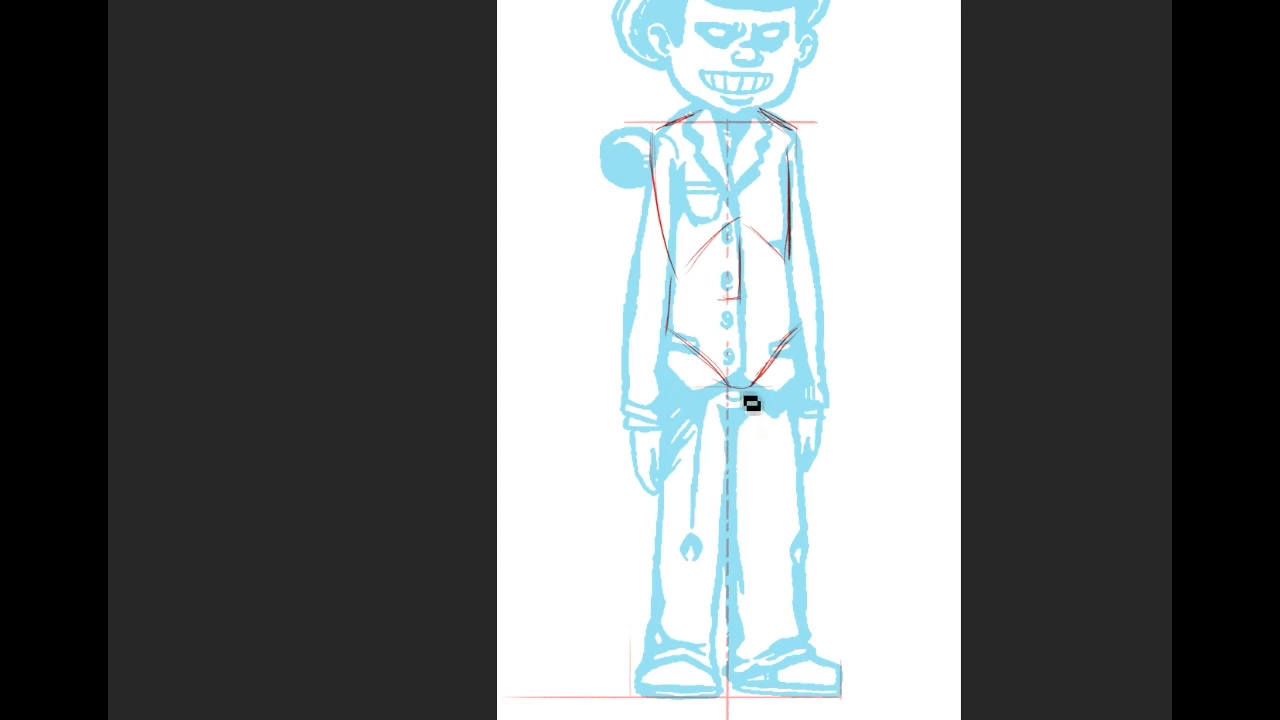
Reinforce the crotch line, sketch the outer contours of both thighs and draw a horizontal knee guideline across the legs.
drag(716, 413, 748, 413)
drag(658, 349, 667, 495)
drag(673, 439, 686, 517)
drag(803, 343, 812, 420)
drag(799, 334, 798, 479)
drag(805, 398, 783, 509)
drag(660, 512, 806, 512)
key(ctrl+z)
drag(636, 518, 826, 515)
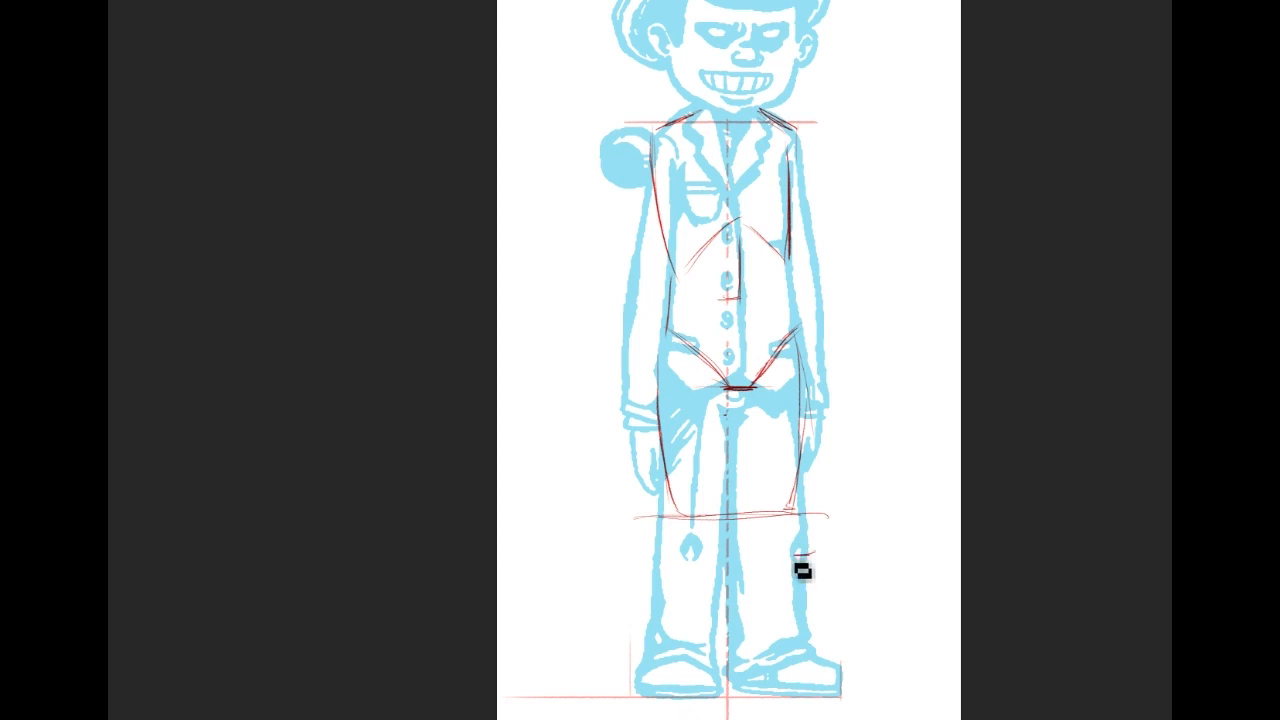
mouse_move(676, 537)
mouse_down()
mouse_move(708, 538)
mouse_move(694, 553)
mouse_move(708, 541)
mouse_up()
key(ctrl+z)
mouse_move(789, 542)
mouse_down()
mouse_move(806, 532)
mouse_move(805, 560)
mouse_up()
key(ctrl+z)
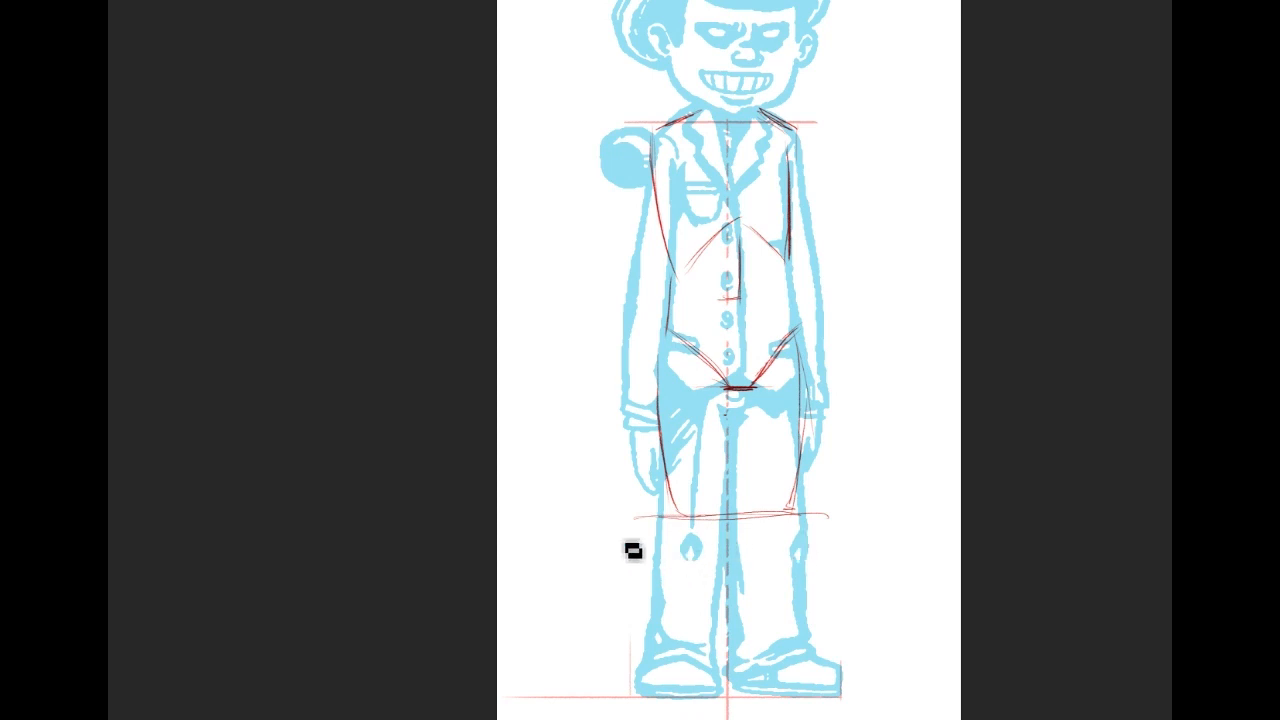
Mark both knees with small V shapes and sketch the character's right lower leg and shoe down to the ground line.
drag(688, 538, 687, 538)
drag(777, 514, 796, 538)
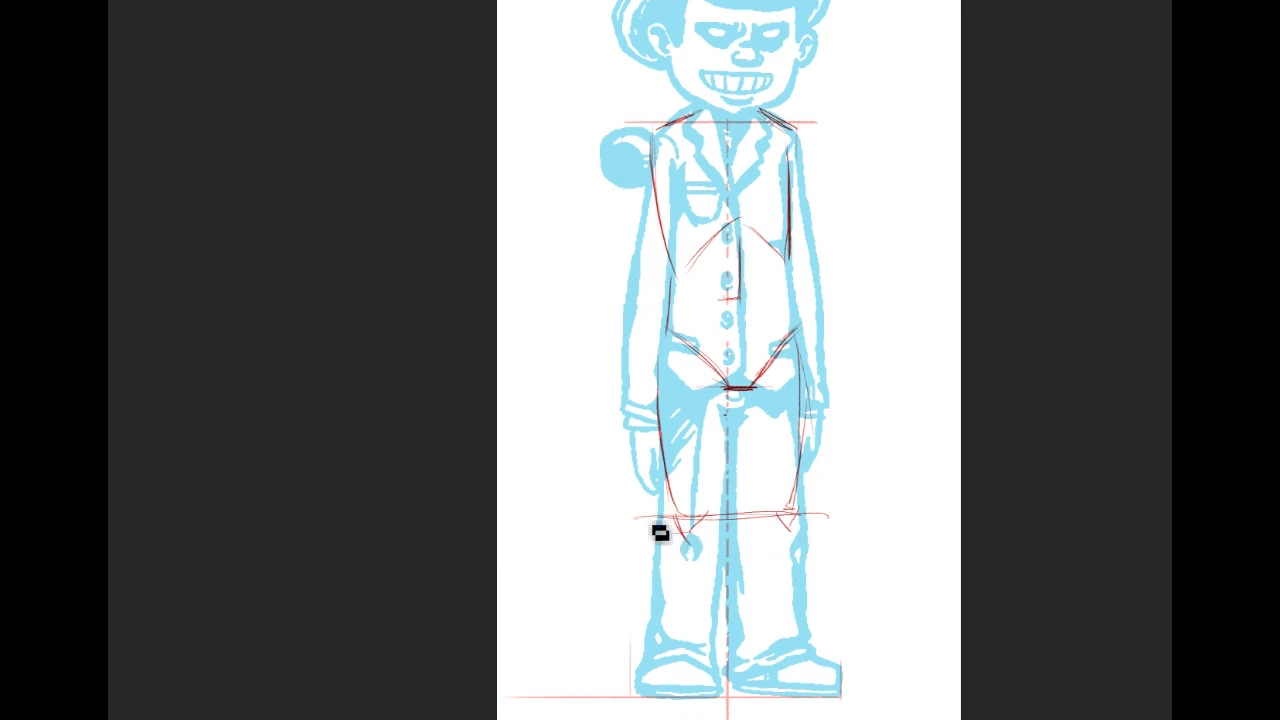
drag(745, 540, 753, 508)
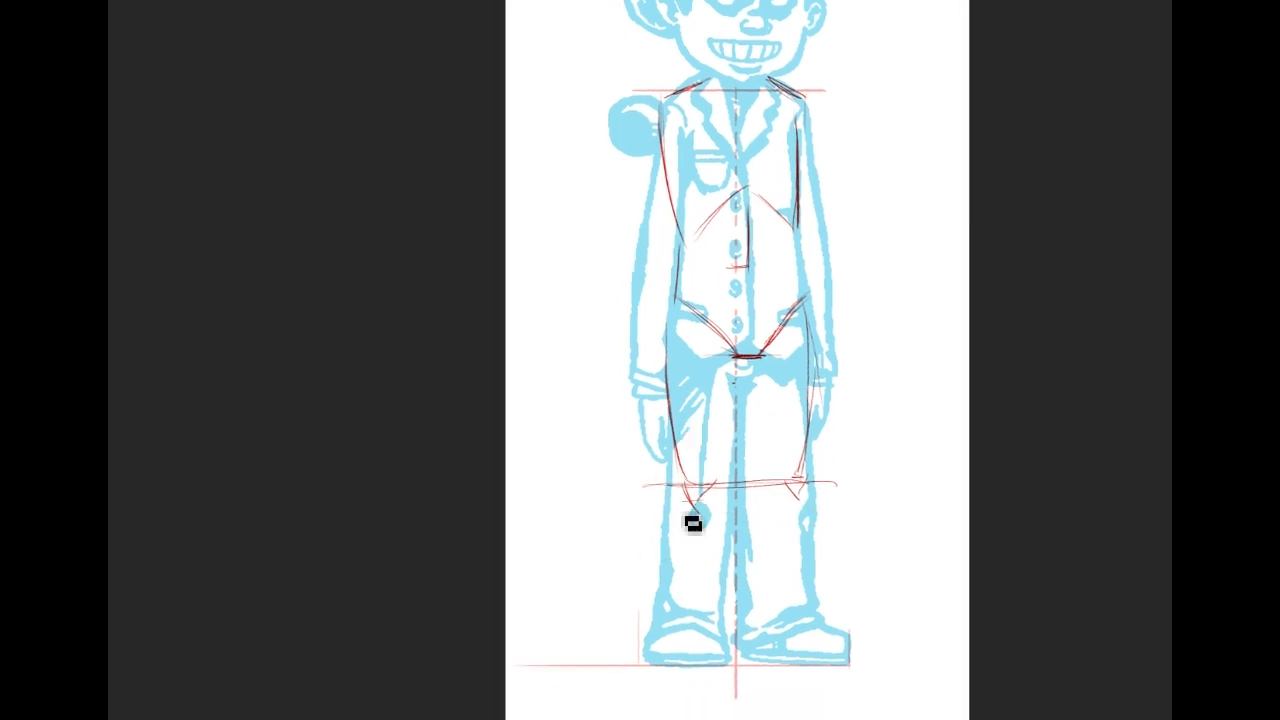
drag(672, 538, 690, 486)
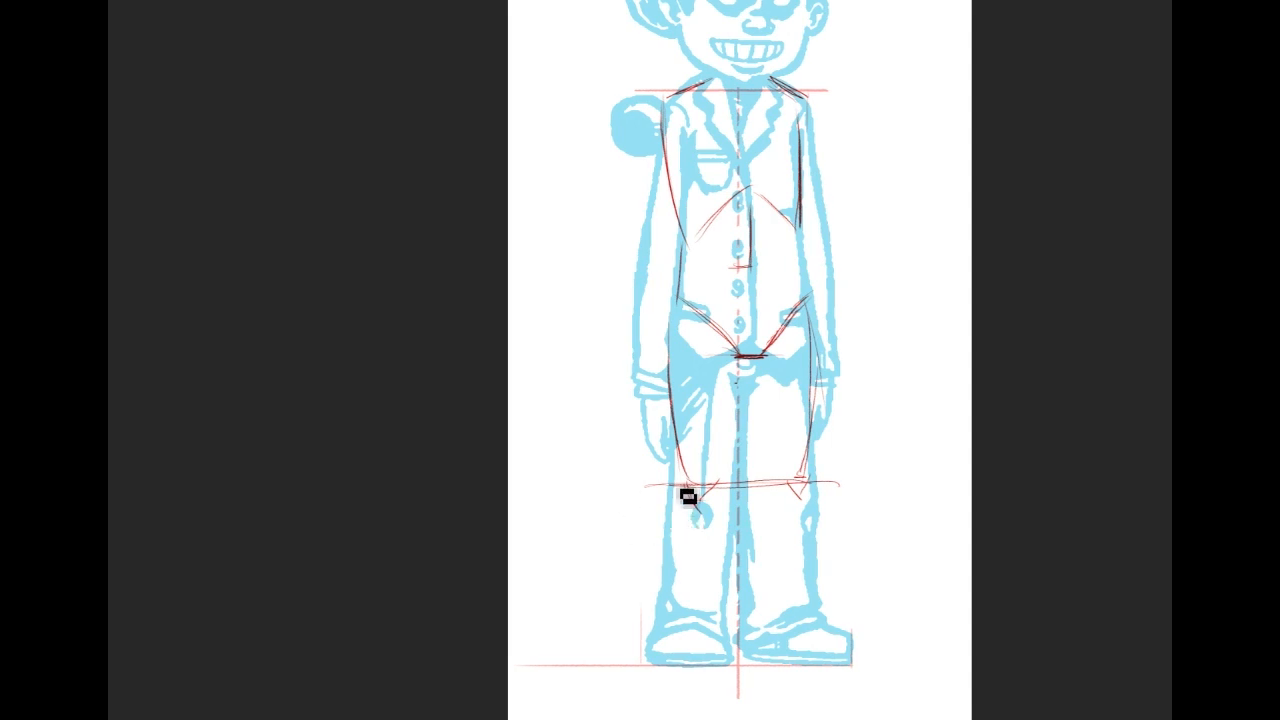
mouse_move(671, 543)
mouse_down()
mouse_move(719, 649)
mouse_move(678, 568)
mouse_move(708, 625)
mouse_move(679, 644)
mouse_move(689, 623)
mouse_move(655, 647)
mouse_up()
drag(720, 671, 666, 677)
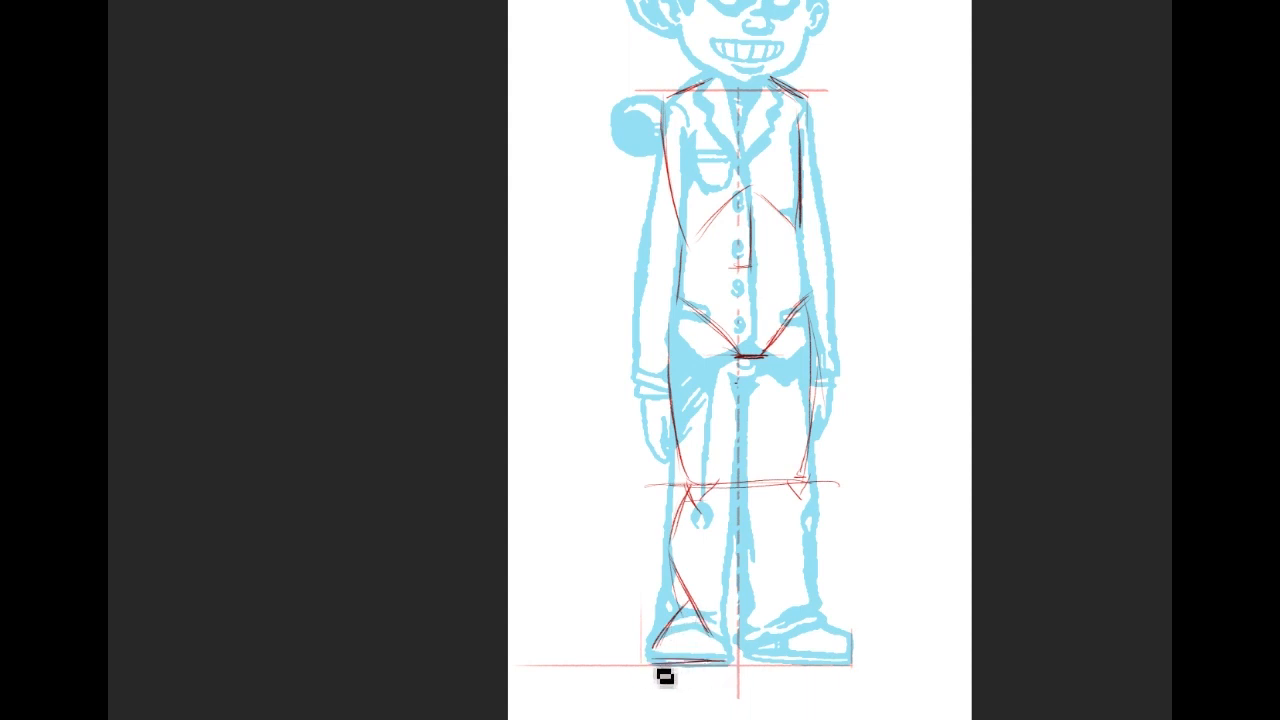
Sketch the character's left lower leg from the knee to the ankle and add the wedge-shaped shoe with its sole line.
mouse_move(770, 481)
mouse_down()
mouse_move(751, 547)
mouse_move(767, 602)
mouse_up()
drag(748, 543, 774, 636)
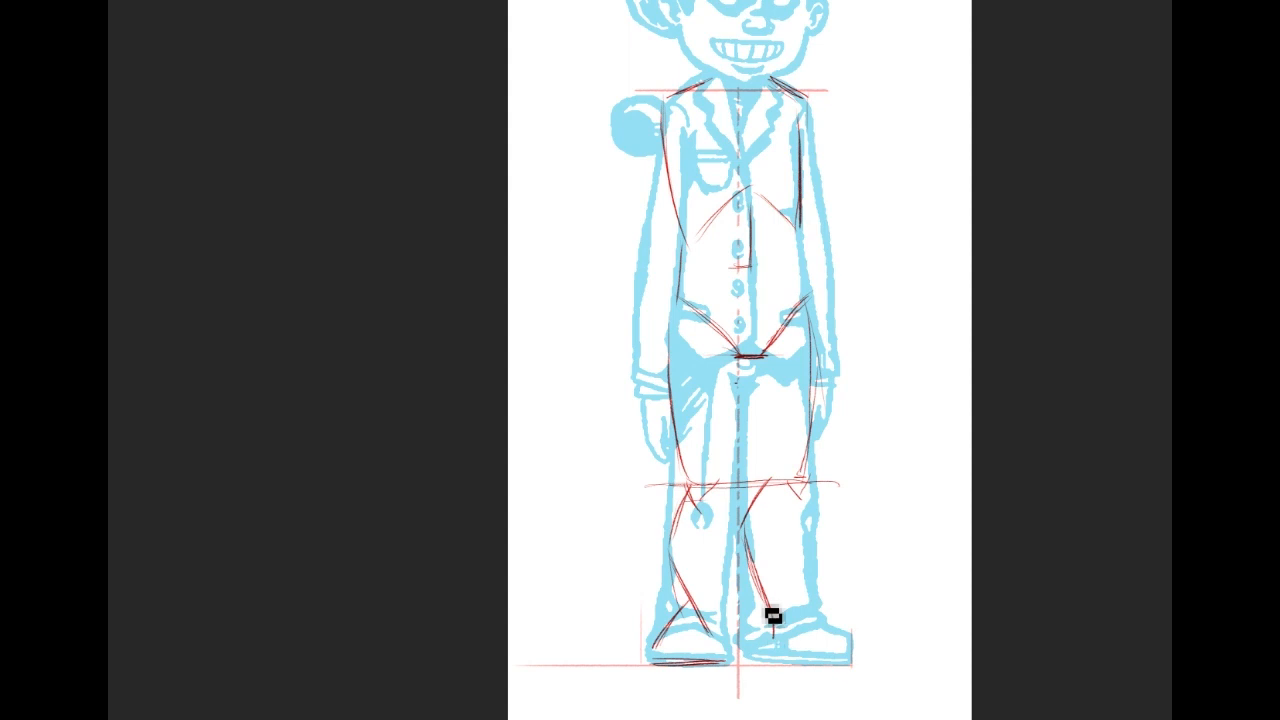
key(ctrl+z)
mouse_move(755, 570)
mouse_down()
mouse_move(777, 641)
mouse_move(762, 647)
mouse_move(766, 624)
mouse_move(786, 658)
mouse_move(764, 667)
mouse_move(829, 654)
mouse_up()
drag(801, 542, 794, 602)
mouse_move(802, 503)
mouse_down()
mouse_move(803, 625)
mouse_move(766, 648)
mouse_move(826, 646)
mouse_move(843, 672)
mouse_up()
drag(754, 660, 863, 660)
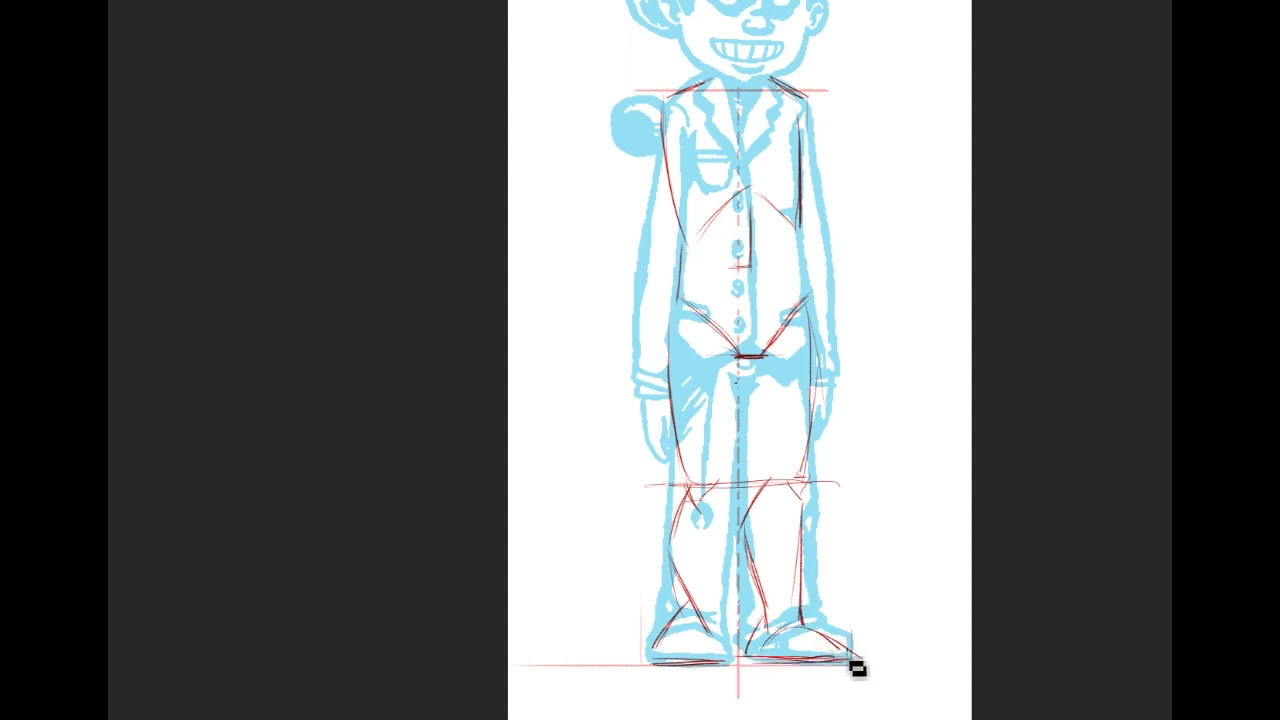
Sketch the inner contours of both thighs below the crotch and reinforce the knee and calf lines of the character's right leg.
drag(729, 405, 724, 451)
drag(714, 531, 717, 660)
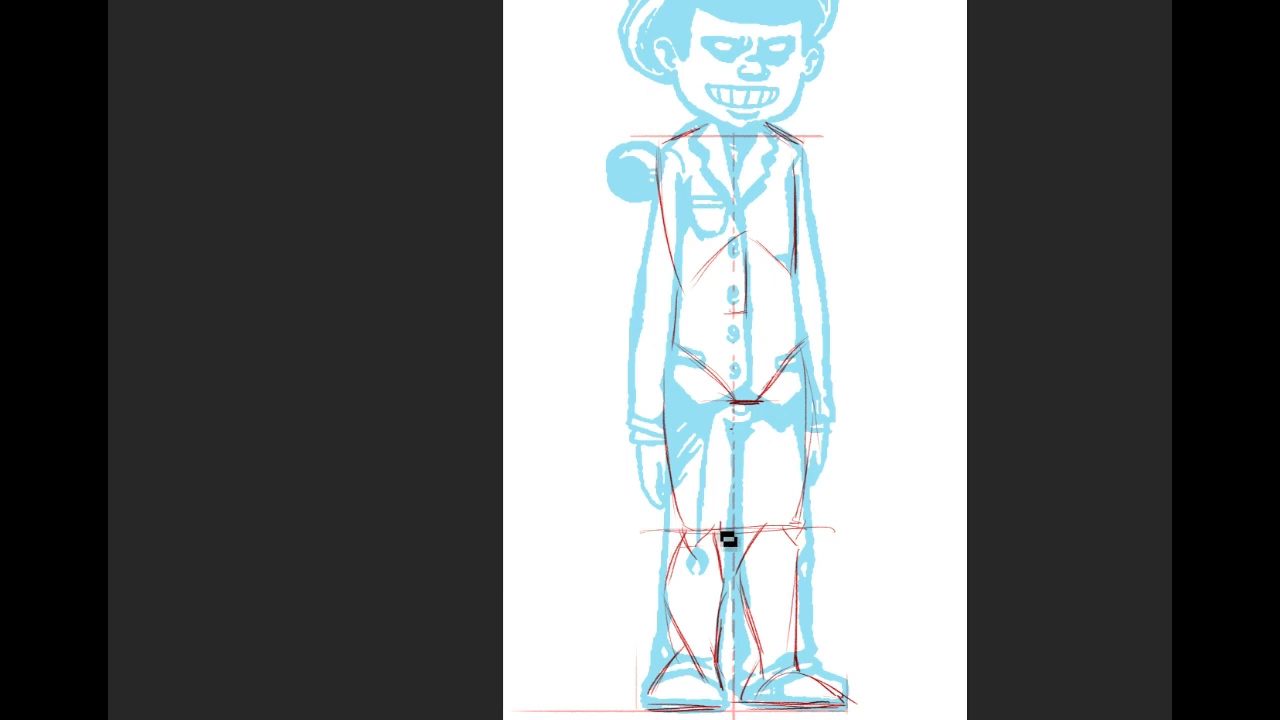
mouse_move(758, 422)
mouse_down()
mouse_move(743, 443)
mouse_move(737, 532)
mouse_move(738, 491)
mouse_move(721, 522)
mouse_up()
drag(740, 474, 750, 527)
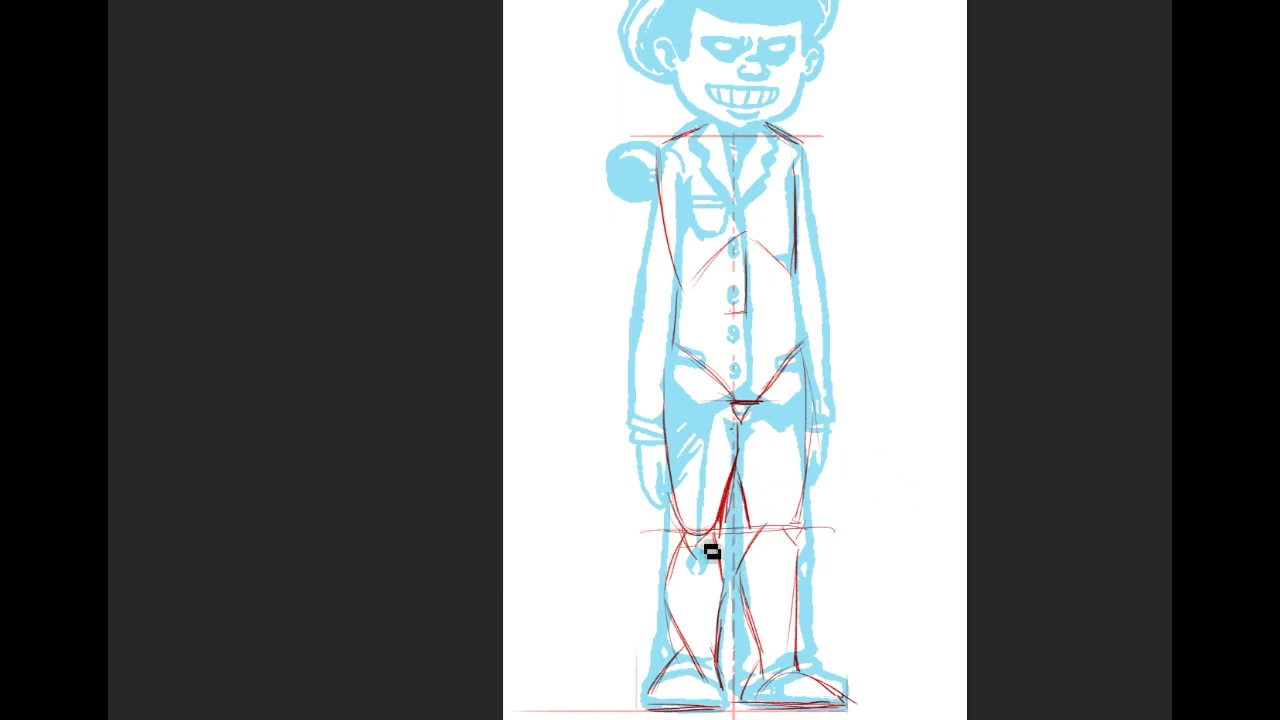
drag(680, 526, 666, 593)
drag(731, 531, 732, 605)
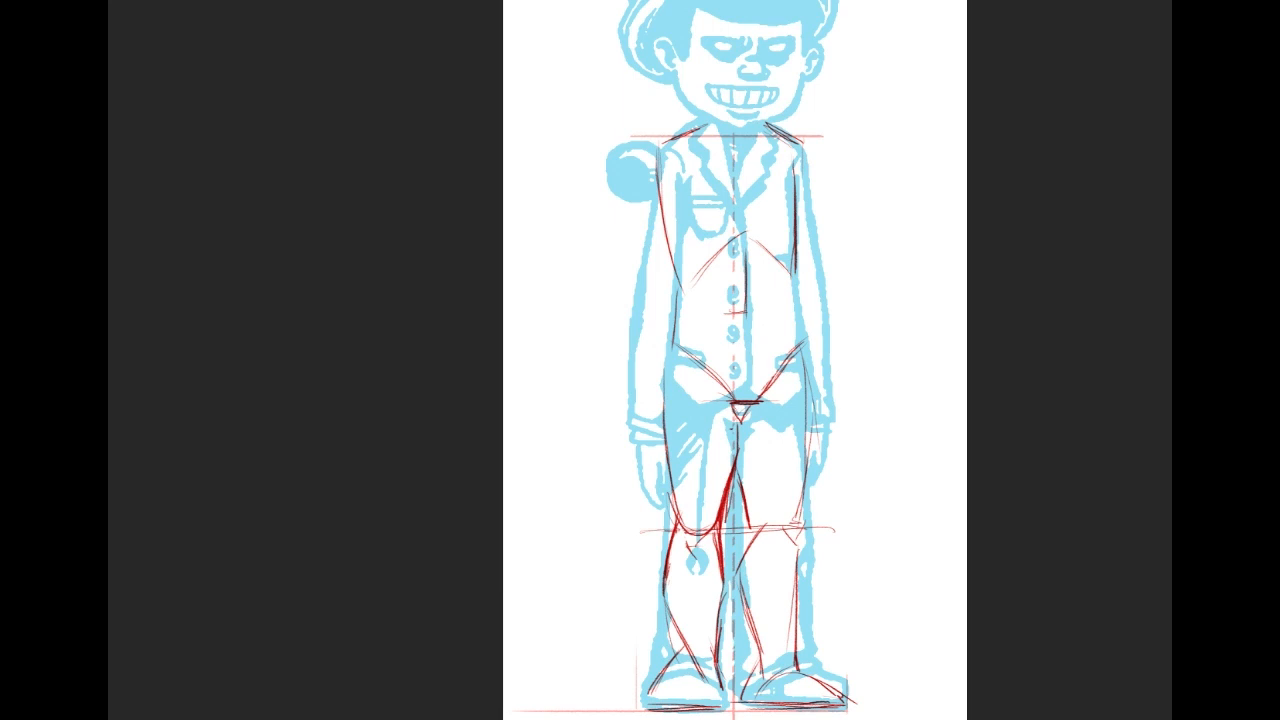
Add a line down the character's left thigh and define the angular kneecaps on the knee guideline.
drag(784, 368, 786, 502)
mouse_move(787, 396)
mouse_down()
mouse_move(797, 561)
mouse_move(814, 528)
mouse_move(785, 542)
mouse_move(801, 520)
mouse_move(780, 541)
mouse_move(803, 517)
mouse_move(806, 535)
mouse_move(807, 521)
mouse_move(774, 544)
mouse_move(786, 531)
mouse_move(762, 528)
mouse_move(761, 555)
mouse_move(753, 451)
mouse_move(718, 525)
mouse_up()
mouse_move(740, 440)
mouse_down()
mouse_move(755, 554)
mouse_move(761, 543)
mouse_move(737, 571)
mouse_up()
drag(759, 265, 776, 346)
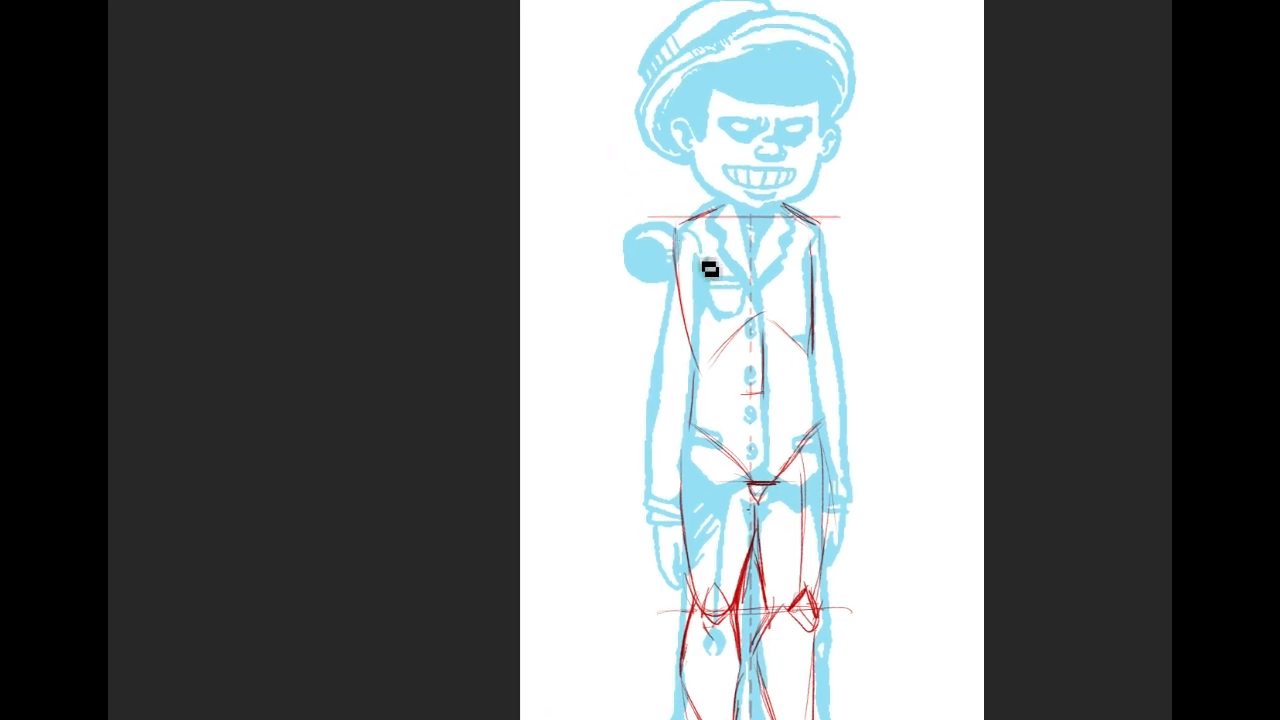
Sketch an oval shoulder joint on the character's right side and two collarbone lines meeting at the base of the neck.
drag(690, 248, 684, 232)
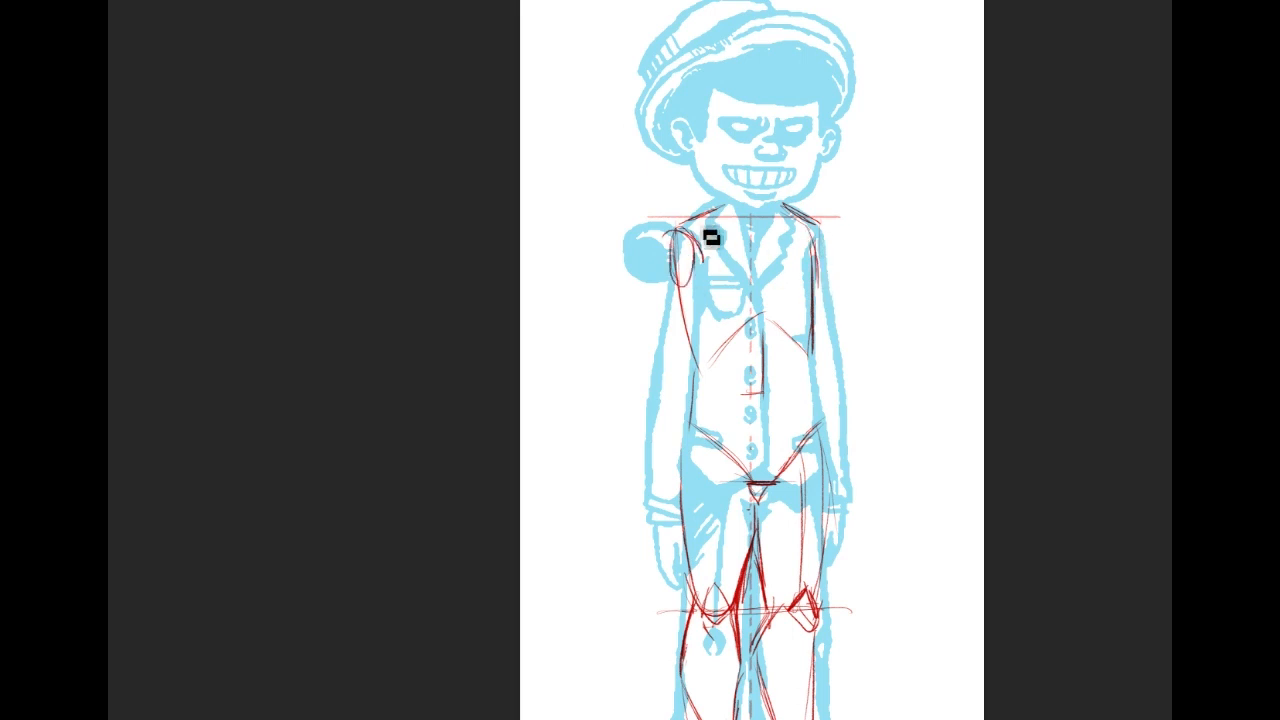
drag(680, 231, 752, 243)
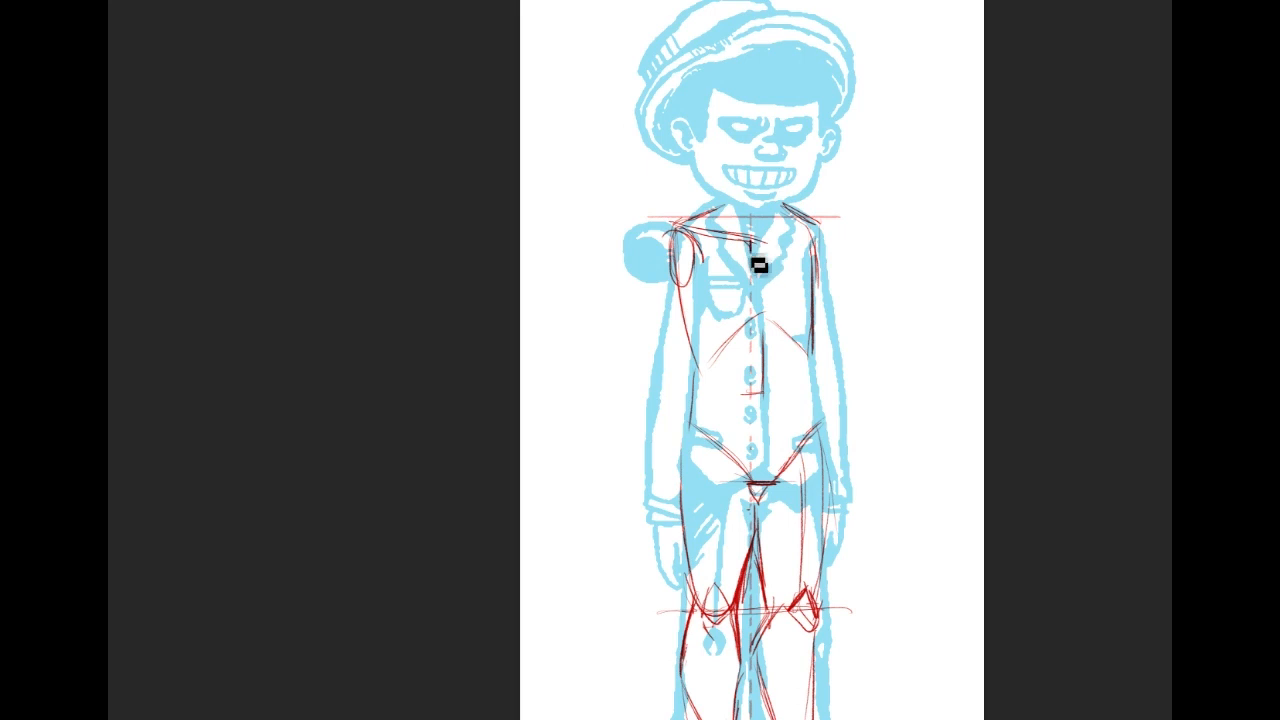
drag(812, 223, 755, 236)
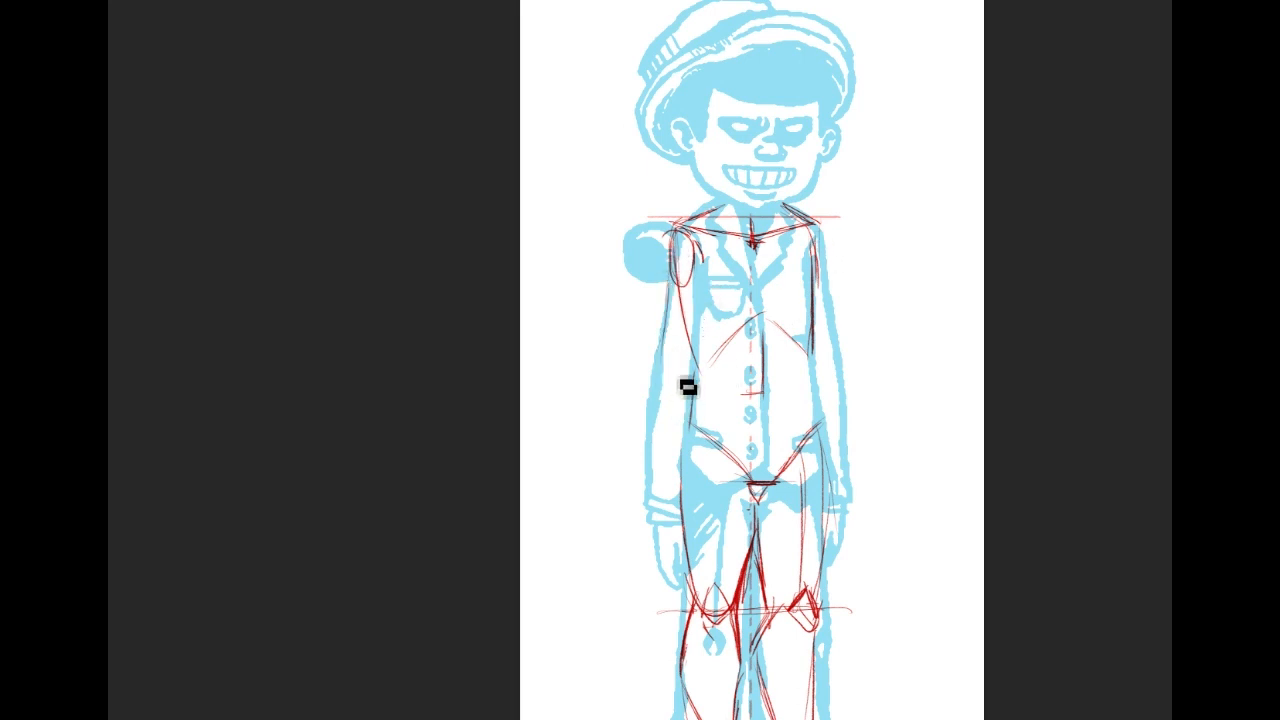
Mark the elbow and hand heights on both arms with short horizontal guide strokes.
drag(656, 374, 690, 372)
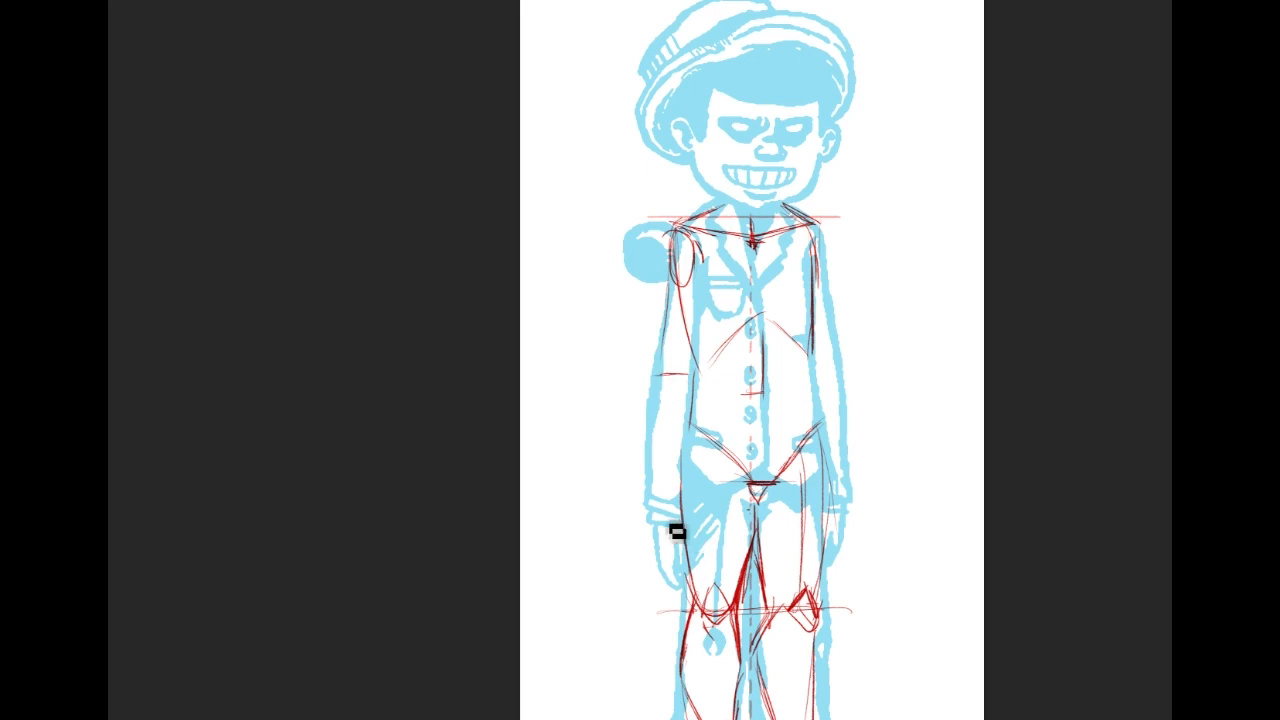
drag(642, 545, 698, 544)
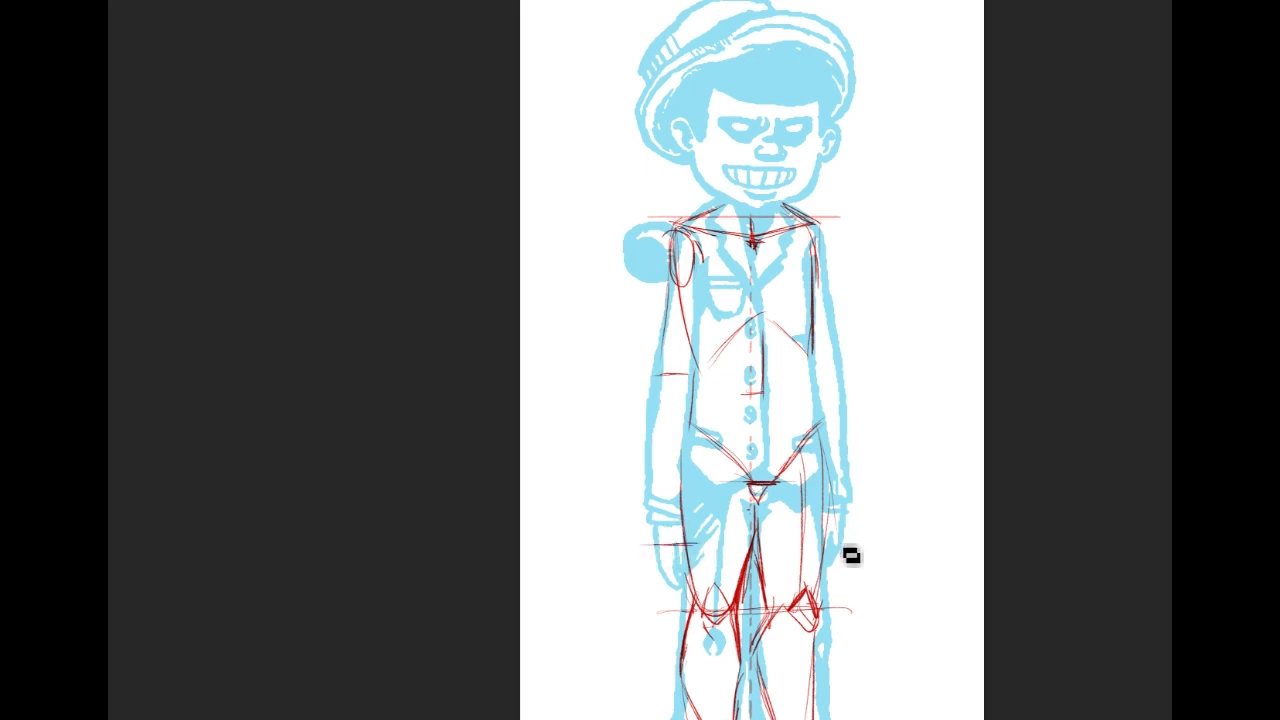
drag(811, 541, 856, 542)
drag(822, 381, 856, 380)
Sketch the contours of both arms and forearms, closing each at the wrist with a heavy horizontal line.
mouse_move(895, 251)
mouse_down()
mouse_move(883, 157)
mouse_move(861, 129)
mouse_move(873, 227)
mouse_up()
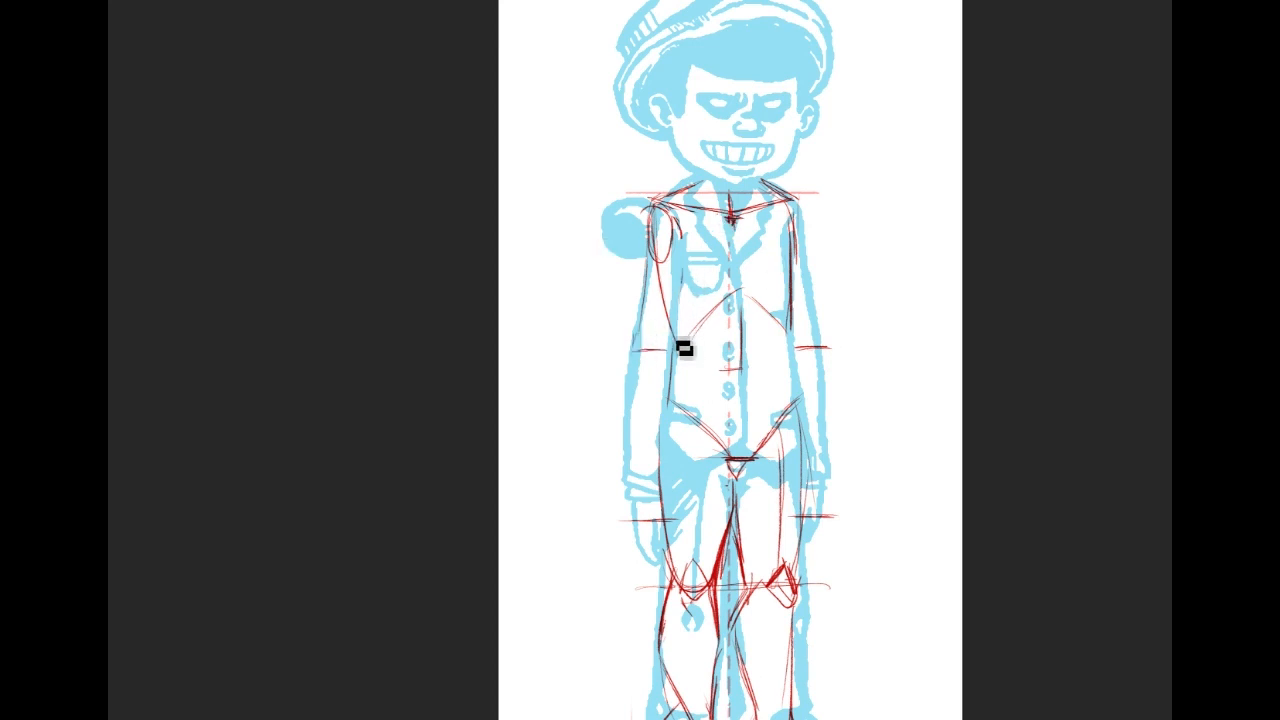
drag(633, 354, 648, 478)
mouse_move(673, 345)
mouse_down()
mouse_move(671, 468)
mouse_move(632, 474)
mouse_up()
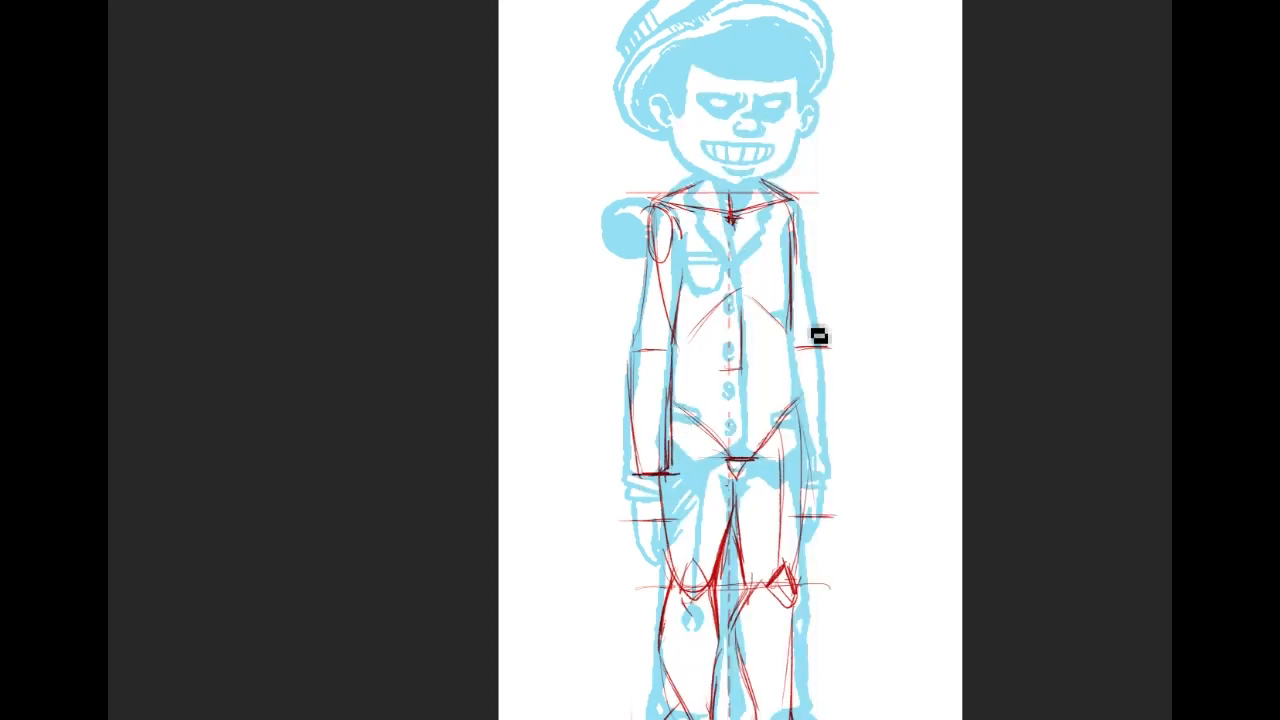
mouse_move(802, 266)
mouse_down()
mouse_move(820, 465)
mouse_move(803, 462)
mouse_up()
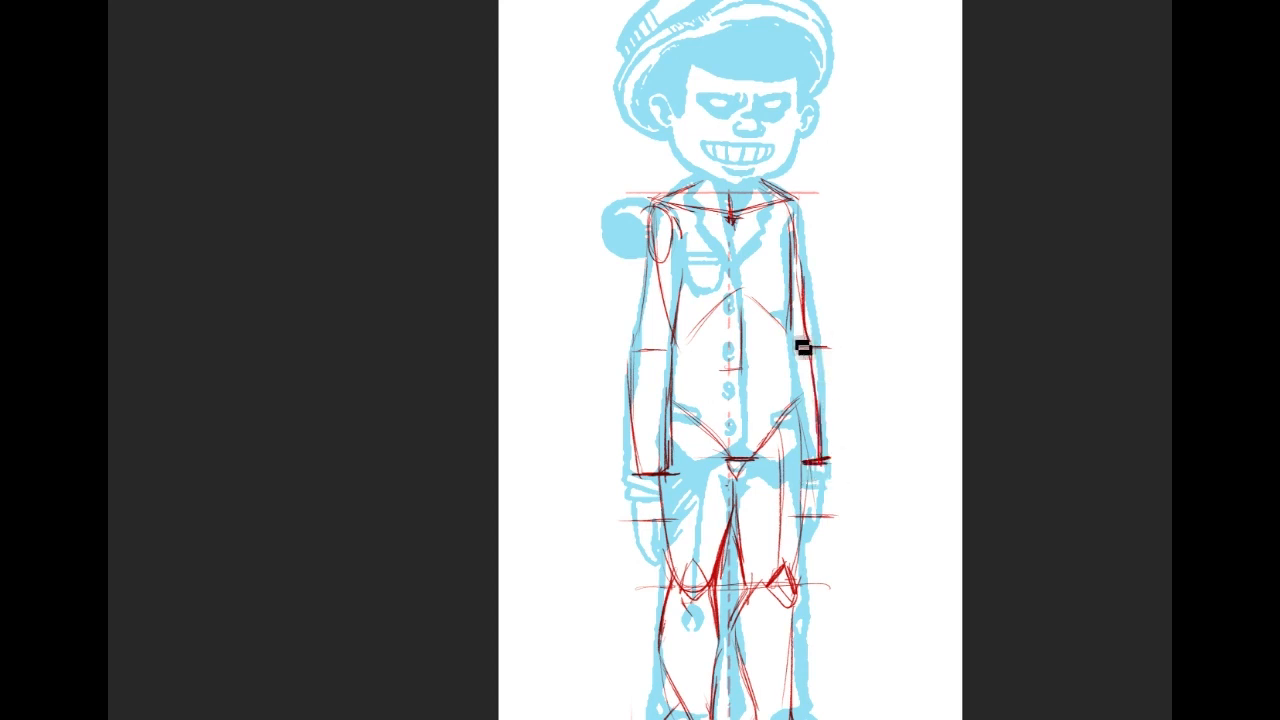
drag(810, 348, 812, 457)
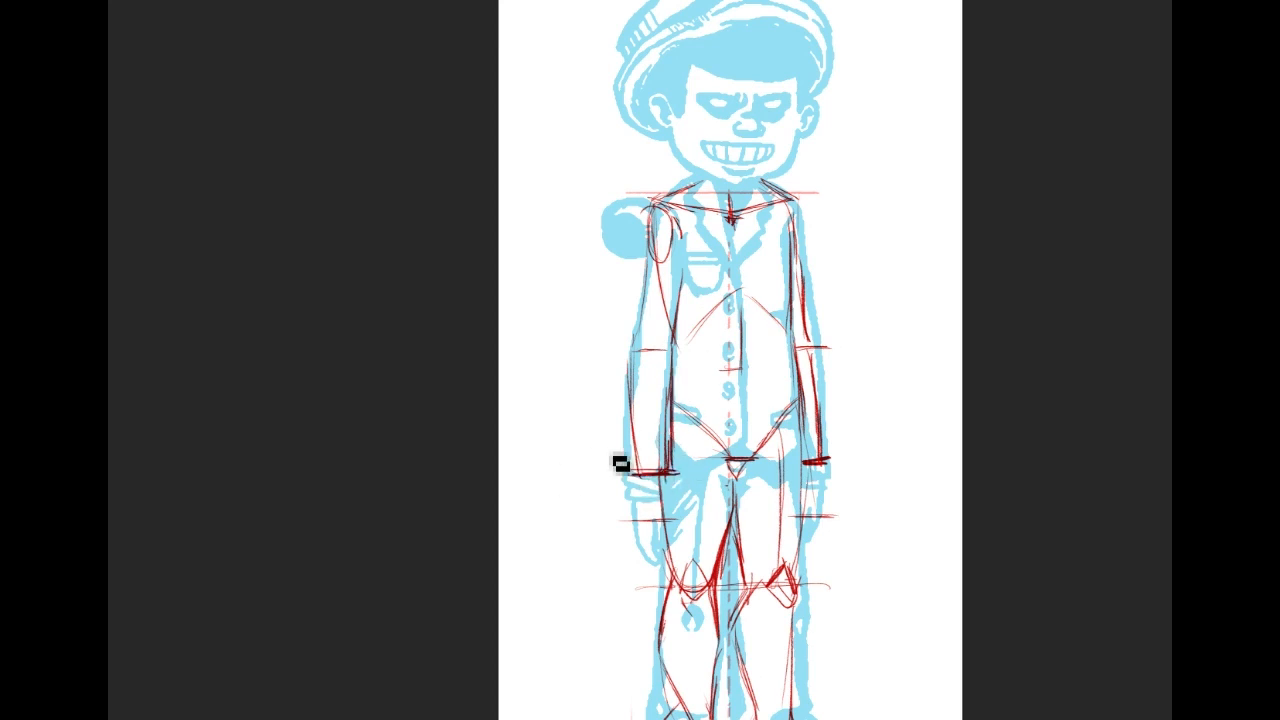
drag(572, 455, 620, 455)
key(ctrl+z)
key(ctrl+z)
drag(597, 440, 630, 456)
drag(630, 456, 597, 461)
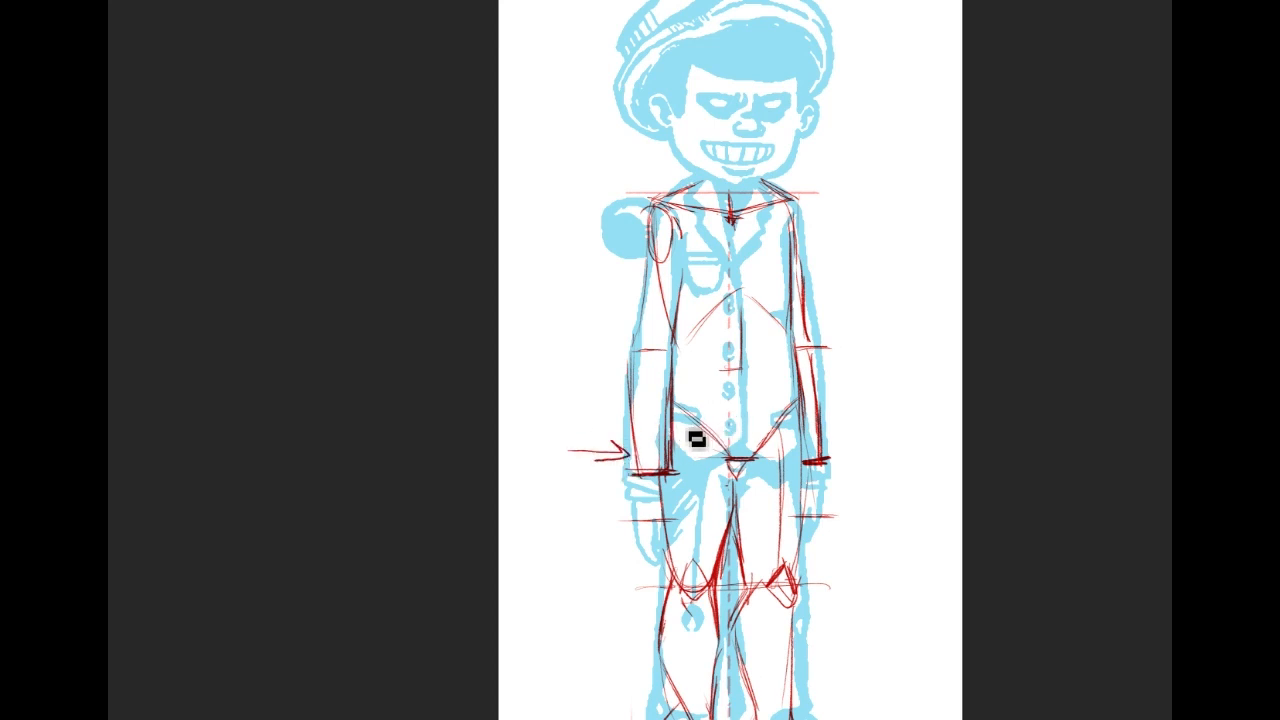
key(ctrl+z)
key(ctrl+z)
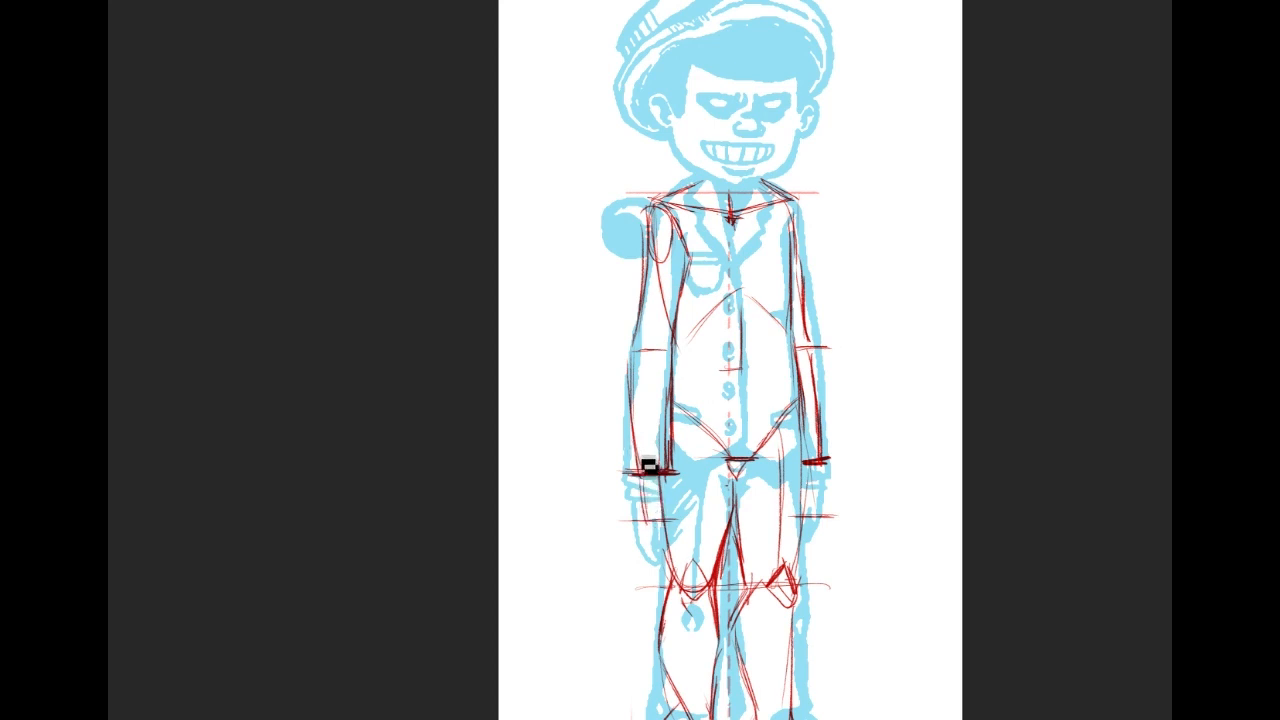
Sketch the cuff on the character's right sleeve and the simplified shapes of the hands below the wrists.
drag(624, 458, 675, 458)
mouse_move(834, 493)
mouse_down()
mouse_move(819, 544)
mouse_move(805, 468)
mouse_up()
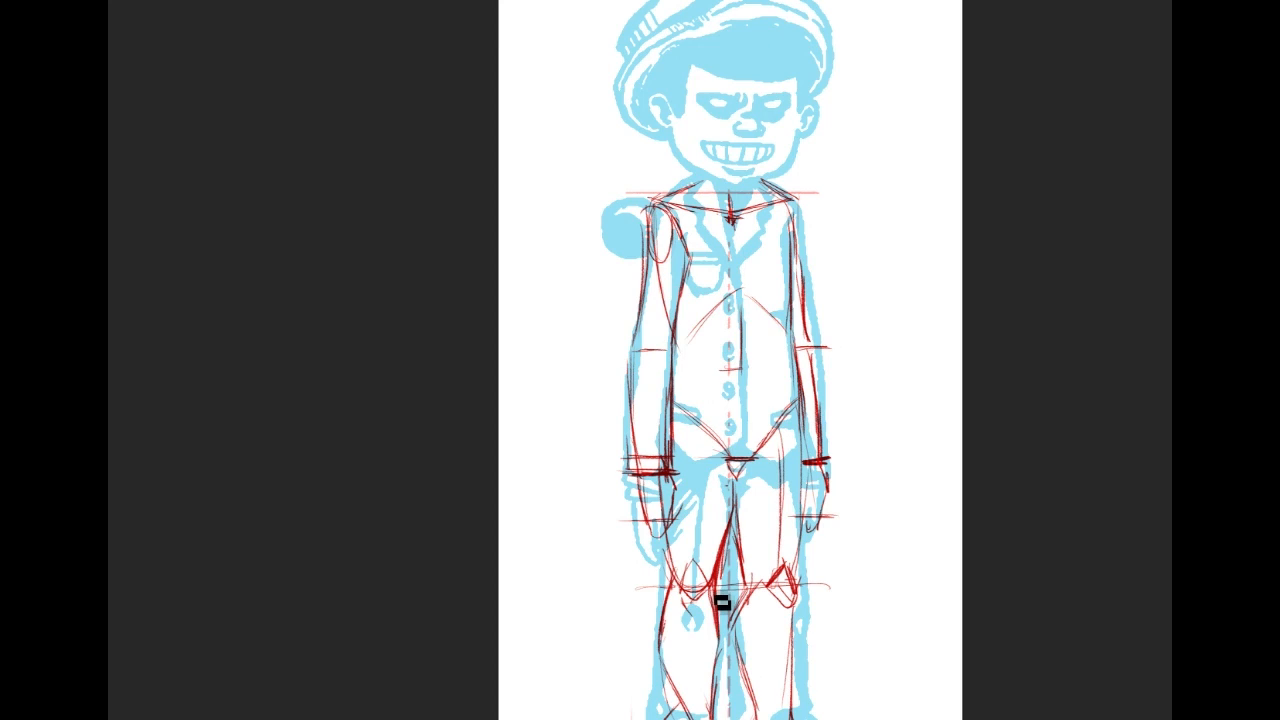
Sketch the V-shaped collar and the notched lapels of the jacket on both sides of the chest.
drag(729, 226, 725, 286)
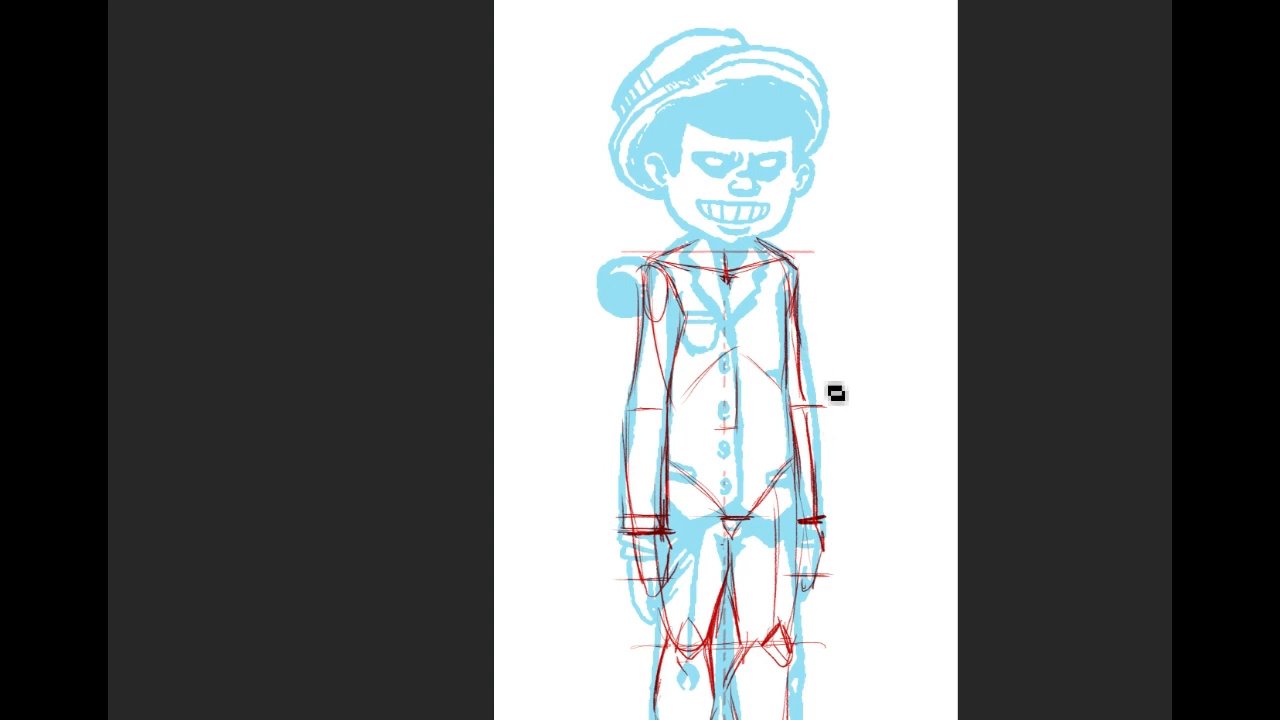
drag(960, 388, 975, 413)
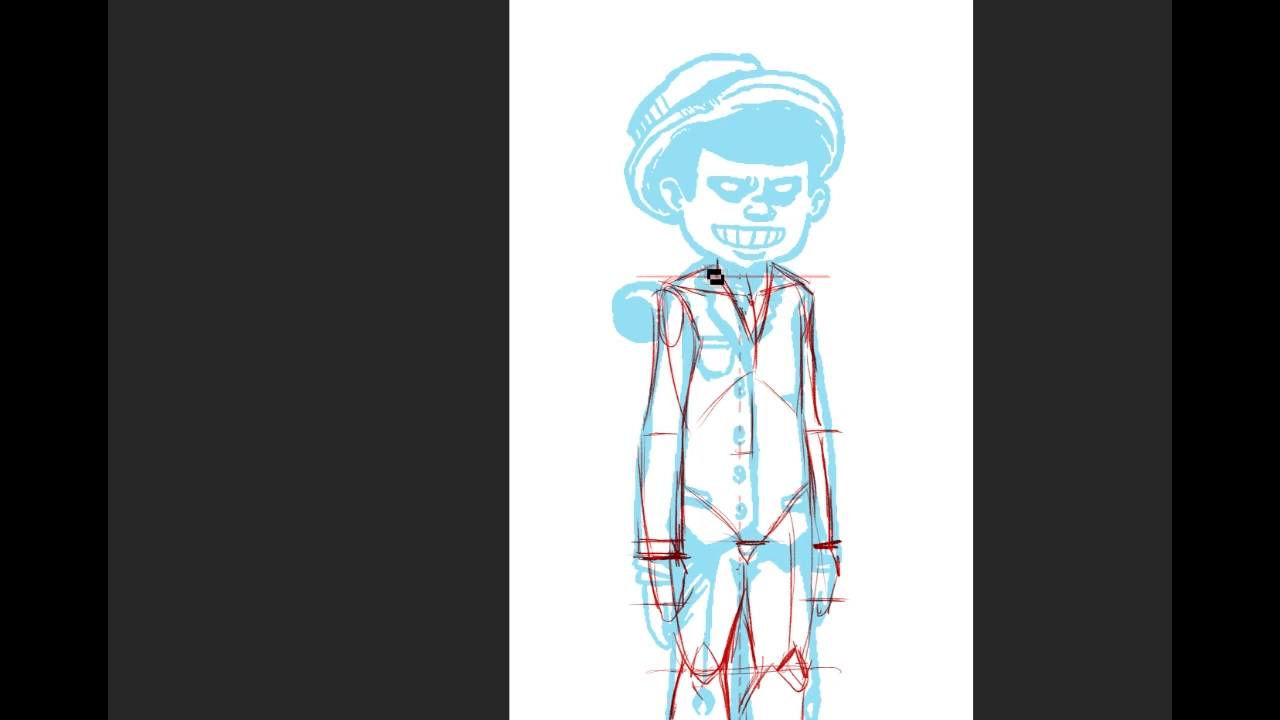
mouse_move(728, 289)
mouse_down()
mouse_move(719, 334)
mouse_move(745, 356)
mouse_up()
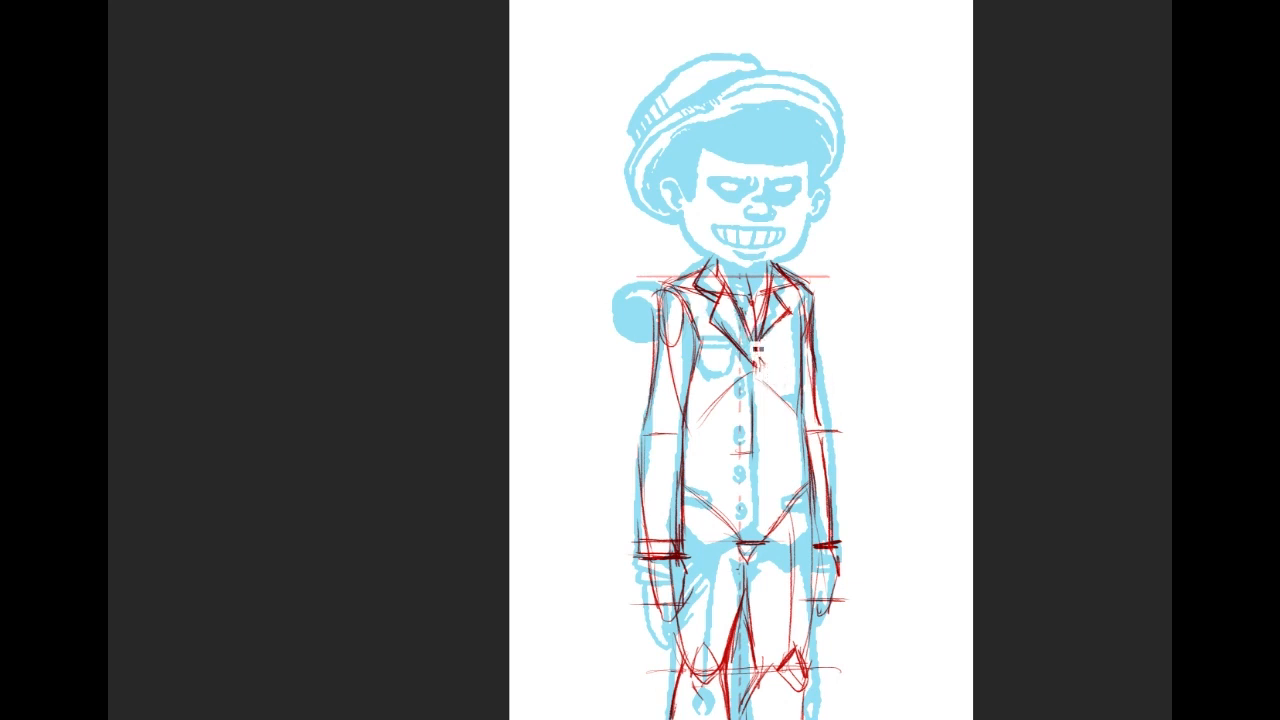
Sketch the jacket's front edge from the lapel crossing downwards and its angled hem, split at the centre.
drag(756, 339, 722, 298)
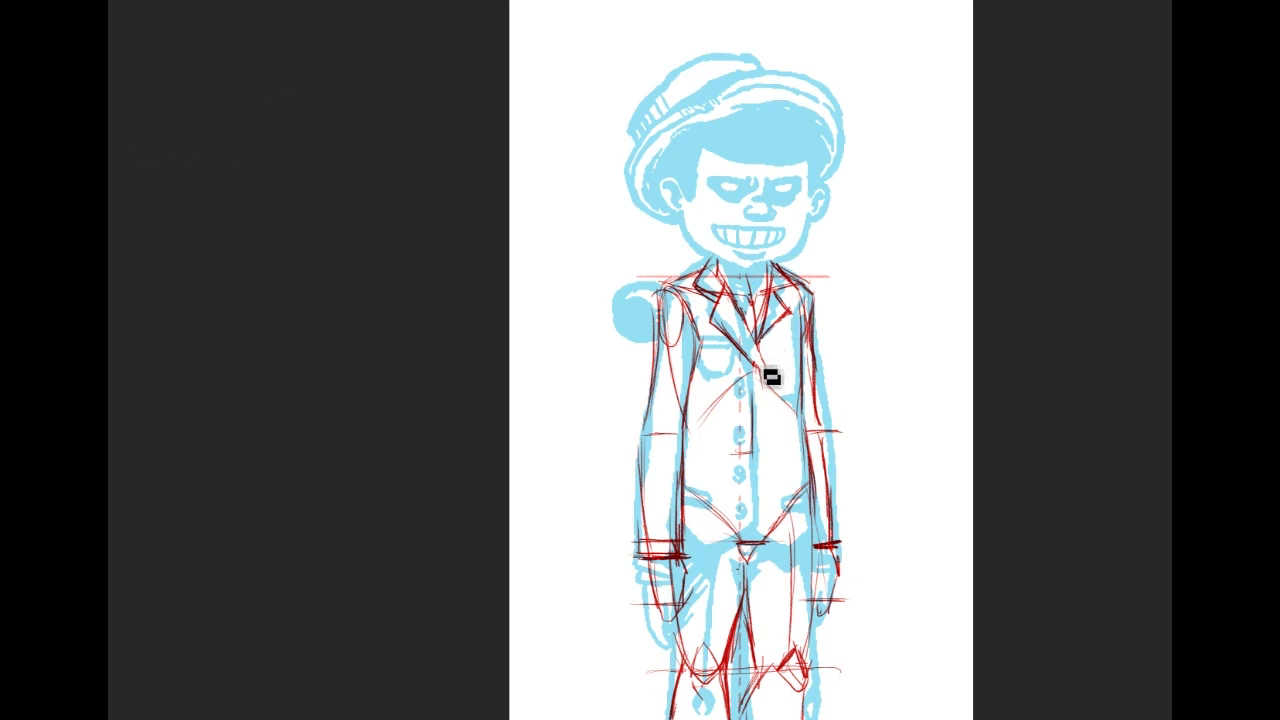
drag(760, 377, 758, 442)
mouse_move(761, 390)
mouse_down()
mouse_move(768, 494)
mouse_move(746, 537)
mouse_move(764, 474)
mouse_move(768, 507)
mouse_move(767, 470)
mouse_move(760, 555)
mouse_move(704, 553)
mouse_up()
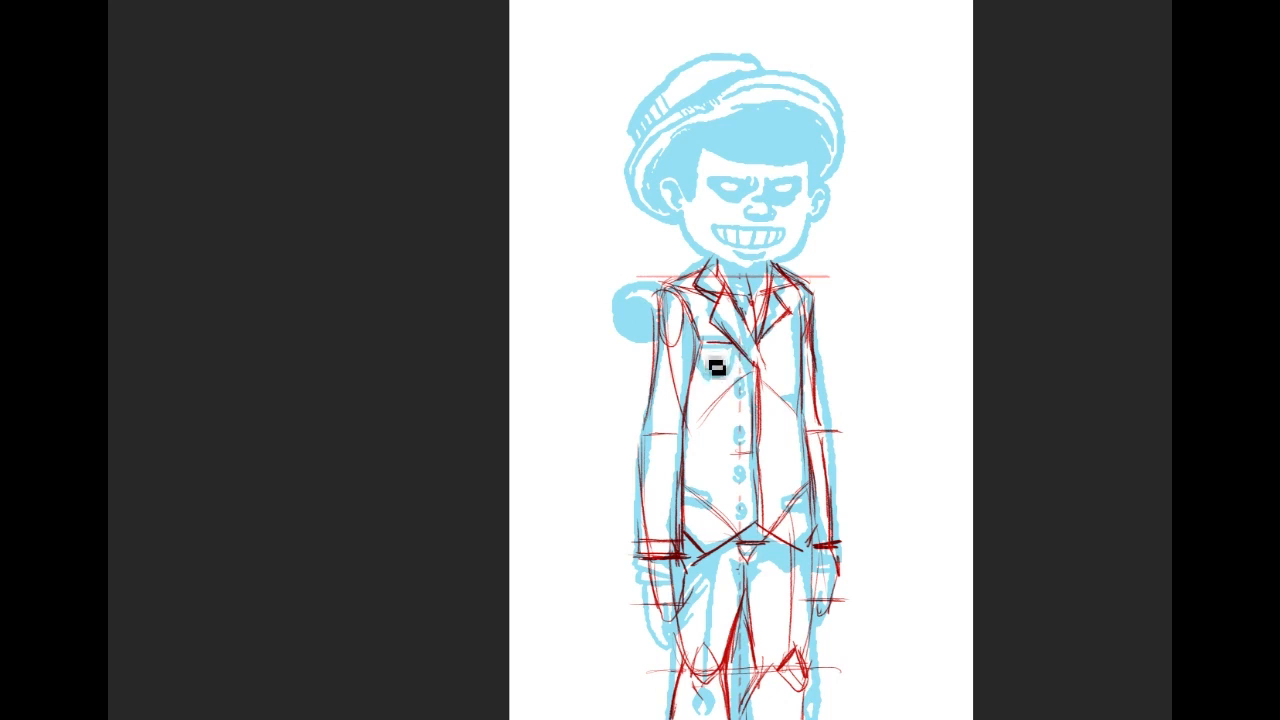
Sketch the square breast pocket and the two slanted hip pocket flaps on the jacket.
mouse_move(706, 344)
mouse_down()
mouse_move(705, 377)
mouse_move(739, 375)
mouse_up()
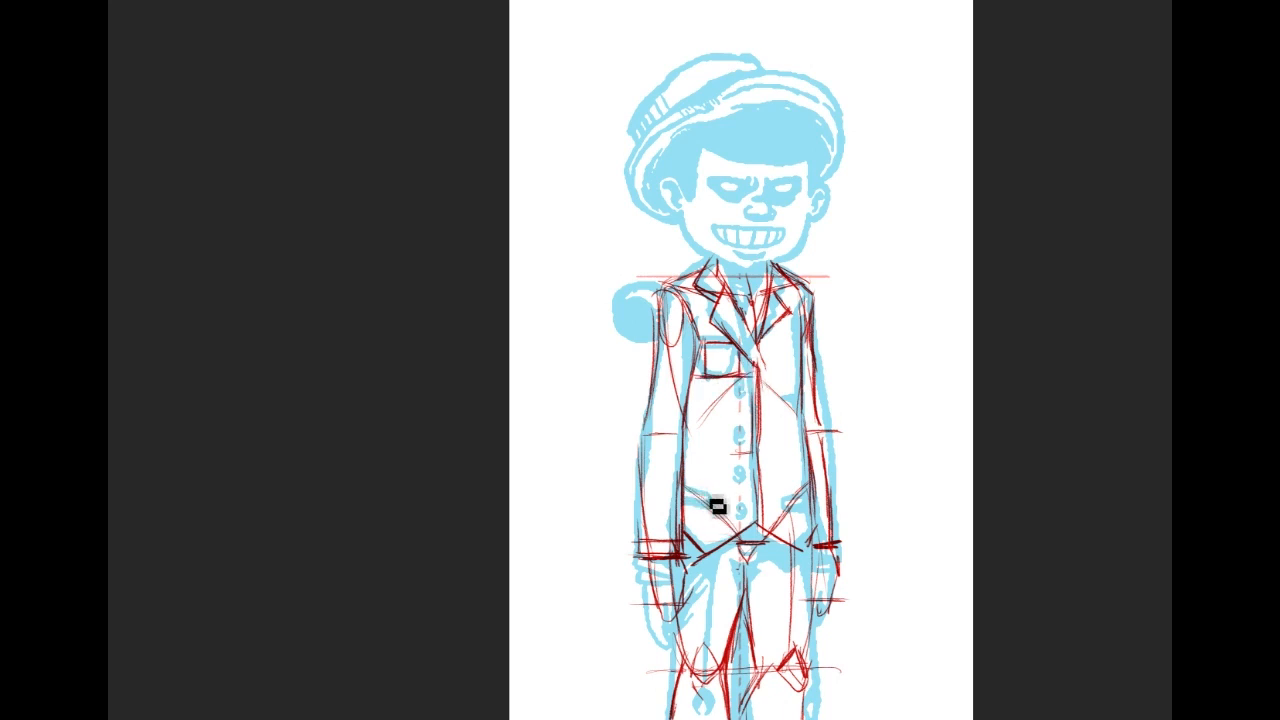
drag(684, 495, 711, 510)
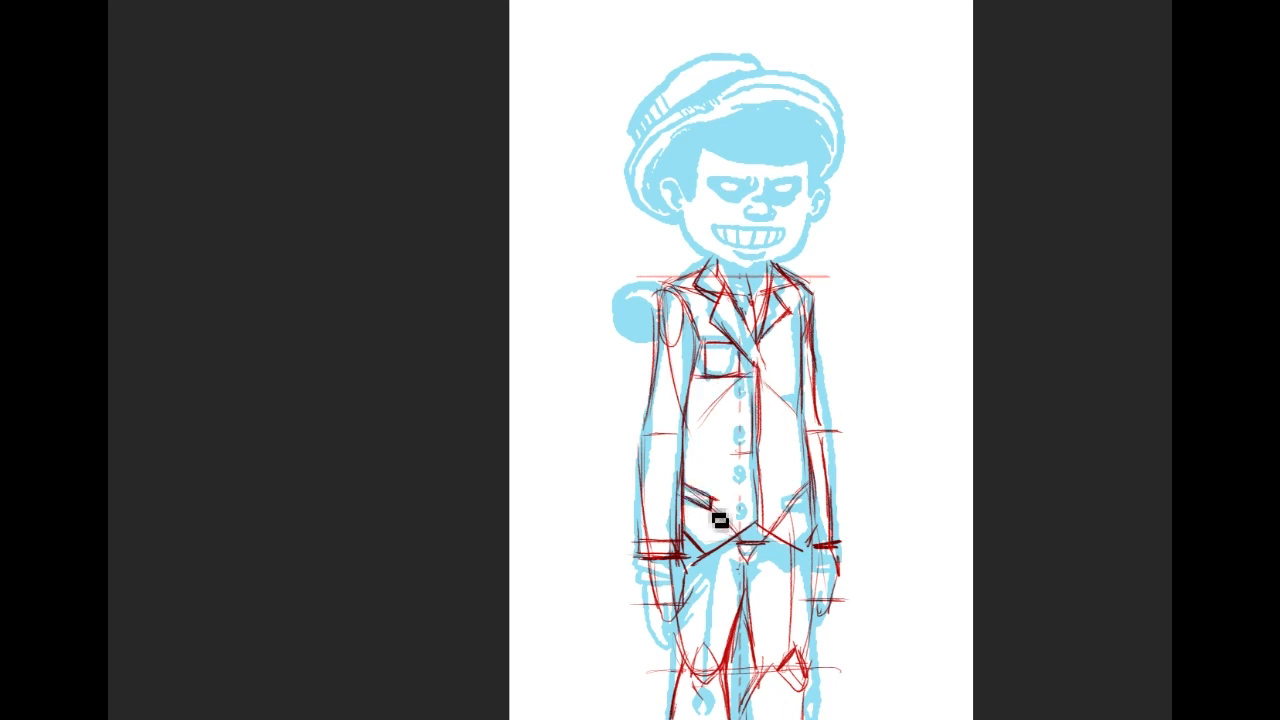
mouse_move(789, 495)
mouse_down()
mouse_move(812, 484)
mouse_move(792, 508)
mouse_move(814, 496)
mouse_up()
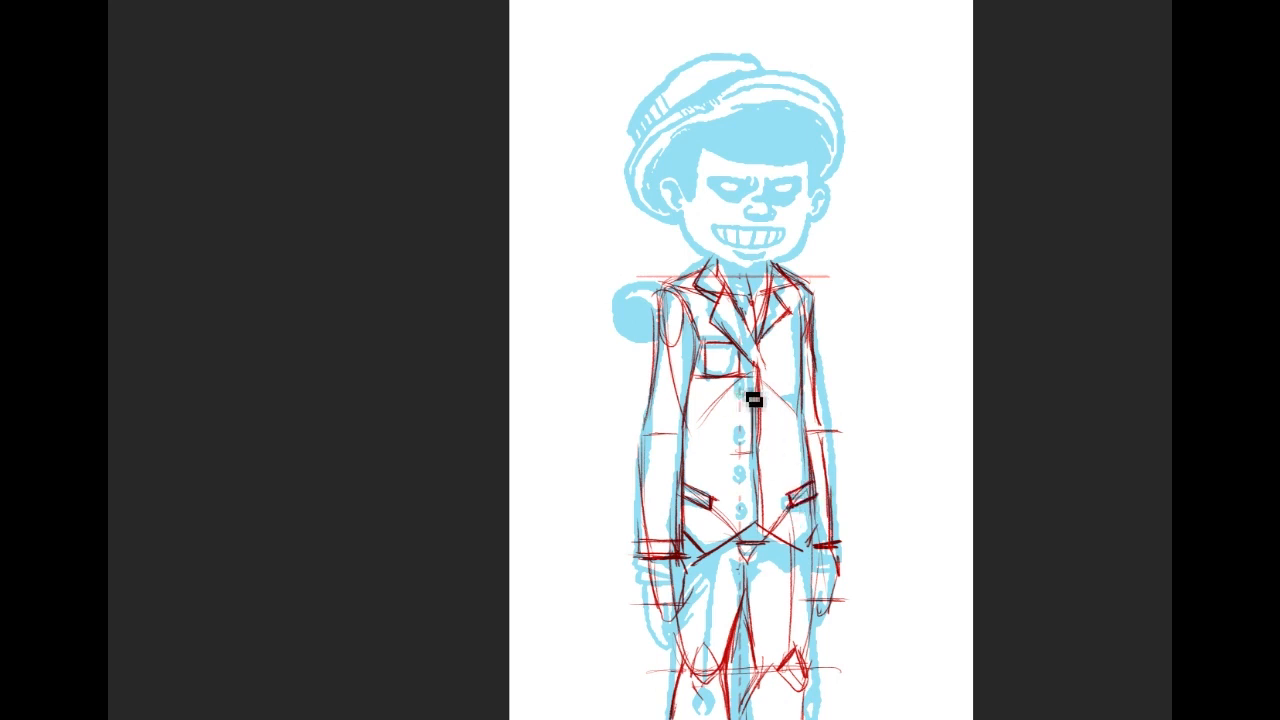
Mark four button heights along the jacket front with short horizontal strokes and draw a small round button at each.
drag(733, 432, 773, 430)
drag(733, 476, 774, 475)
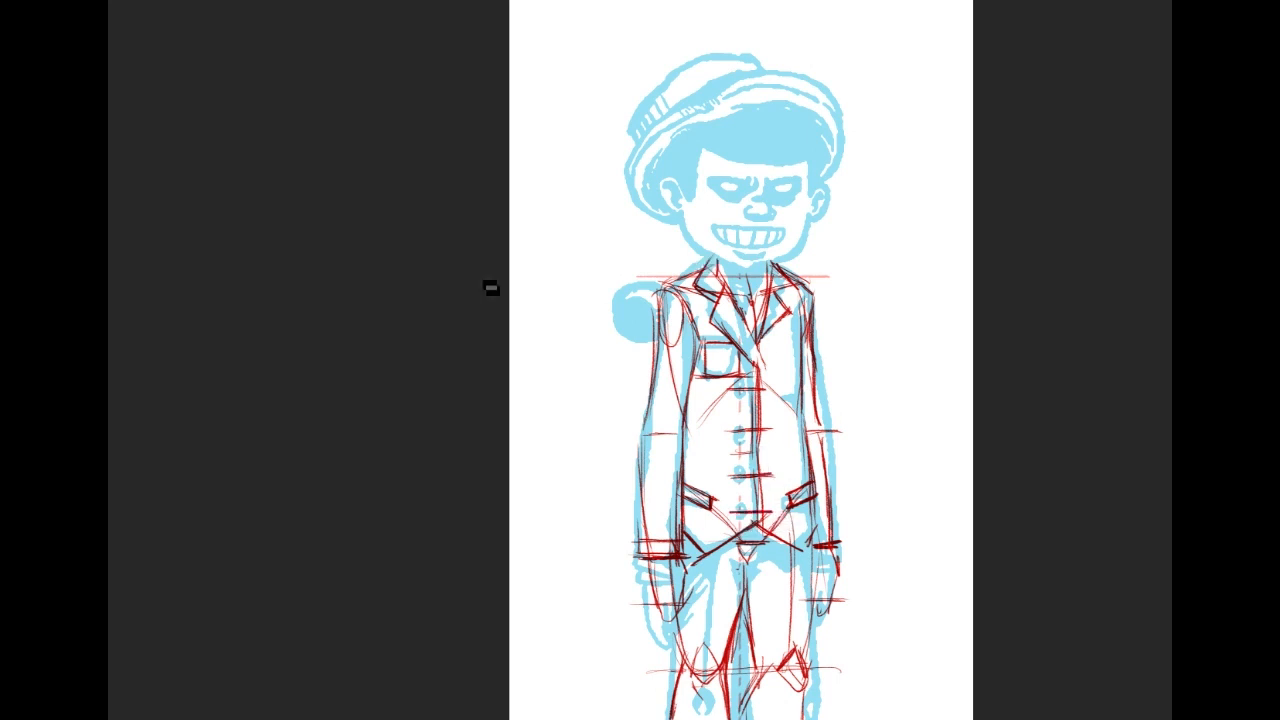
drag(736, 390, 740, 386)
drag(742, 441, 741, 434)
key(ctrl+z)
drag(743, 440, 740, 431)
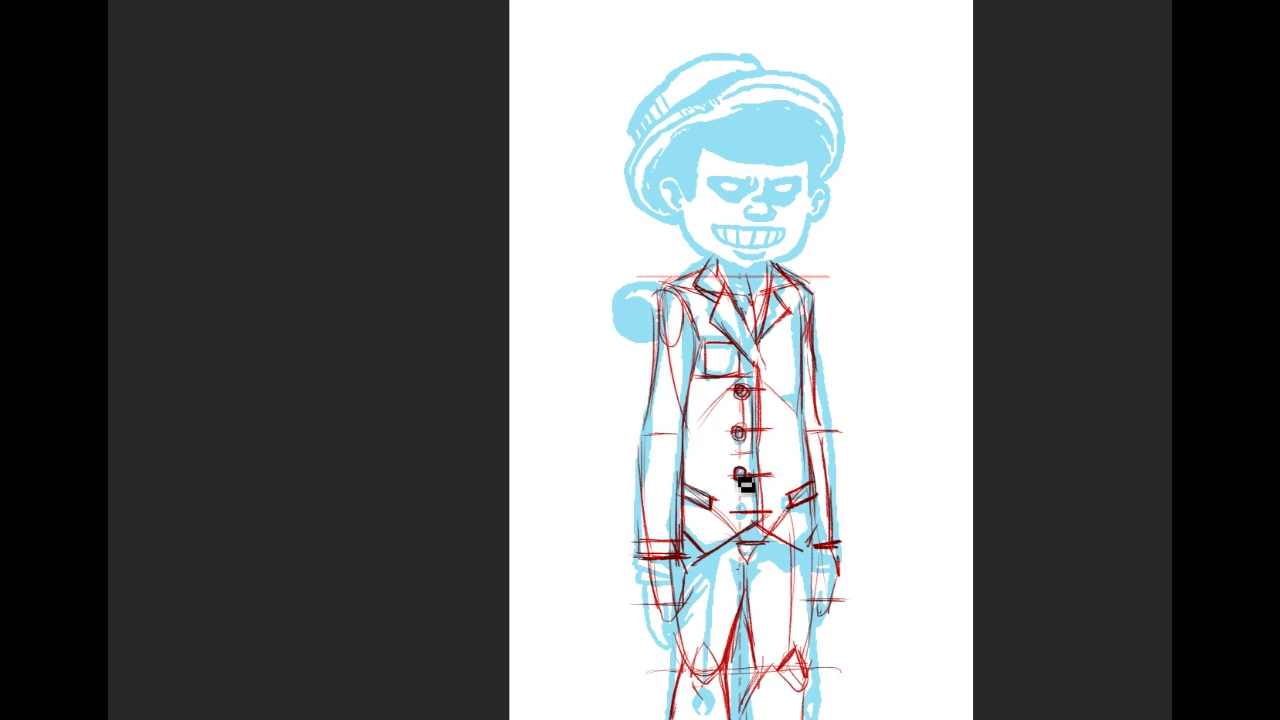
mouse_move(740, 510)
mouse_down()
mouse_move(787, 480)
mouse_move(784, 510)
mouse_up()
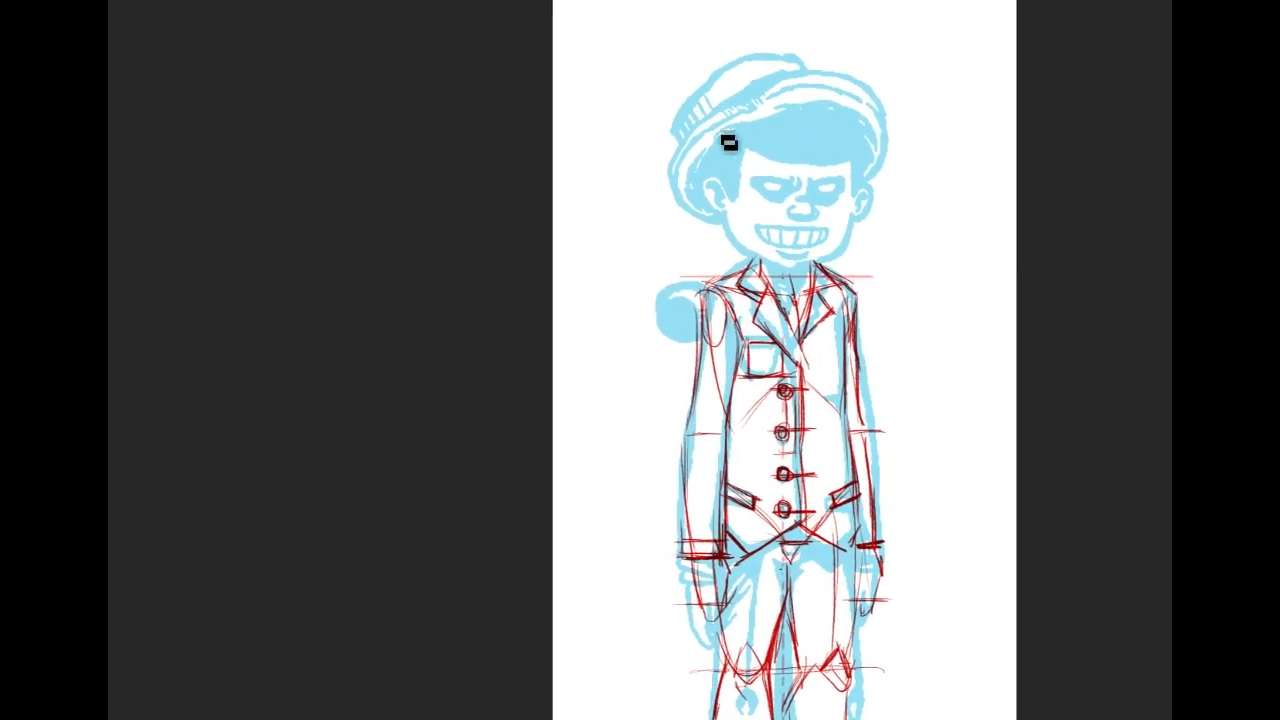
mouse_move(741, 271)
mouse_down()
mouse_move(717, 144)
mouse_move(743, 249)
mouse_up()
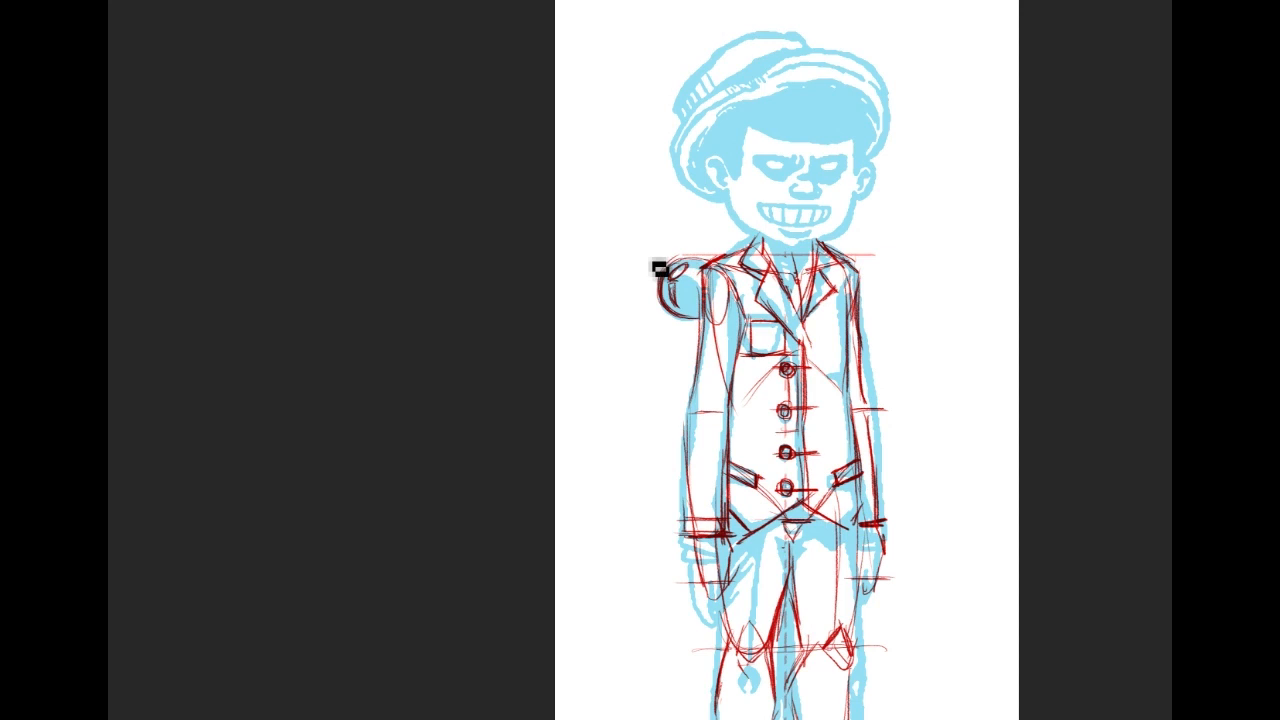
mouse_move(664, 228)
mouse_down()
mouse_move(625, 232)
mouse_move(707, 229)
mouse_up()
drag(692, 218, 694, 242)
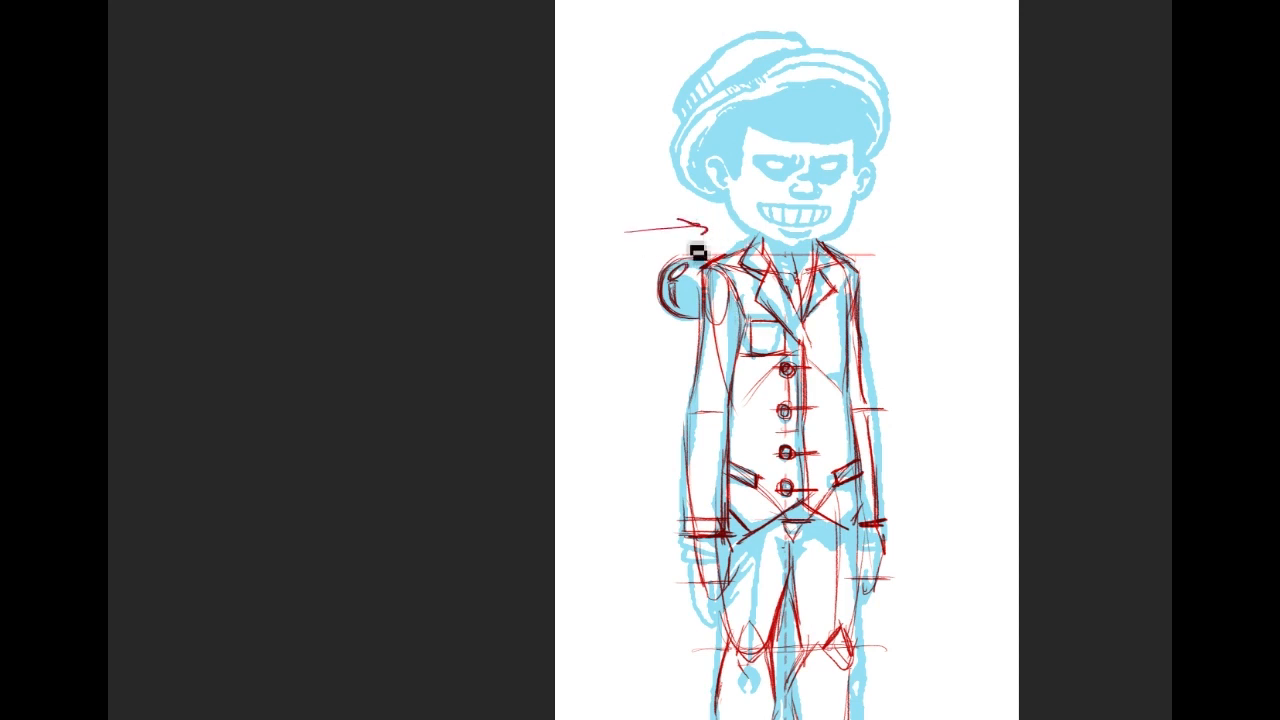
key(ctrl+z)
key(ctrl+z)
mouse_move(650, 280)
mouse_down()
mouse_move(611, 262)
mouse_move(628, 277)
mouse_up()
key(ctrl+z)
key(ctrl+z)
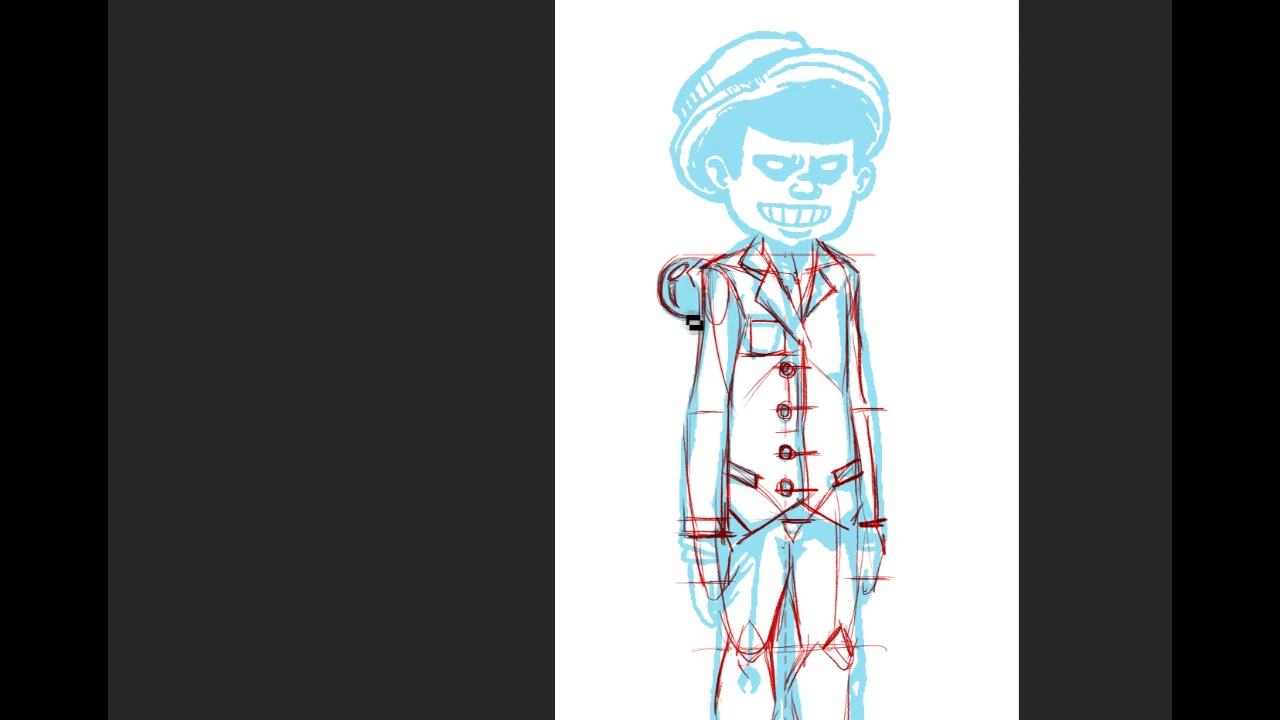
Shade the rolled shape behind the character's right shoulder, darkening its inner side and hatching its oval end diagonally.
drag(697, 284, 690, 323)
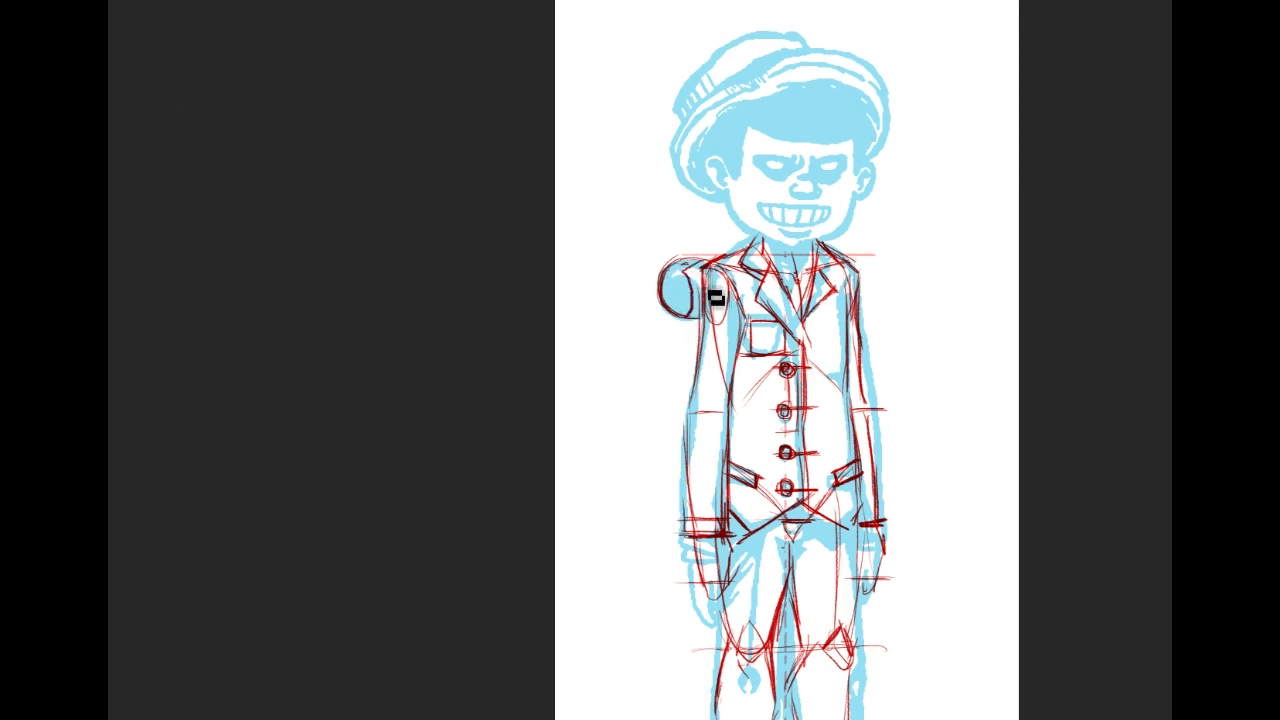
mouse_move(698, 294)
mouse_down()
mouse_move(702, 322)
mouse_move(714, 274)
mouse_move(695, 321)
mouse_up()
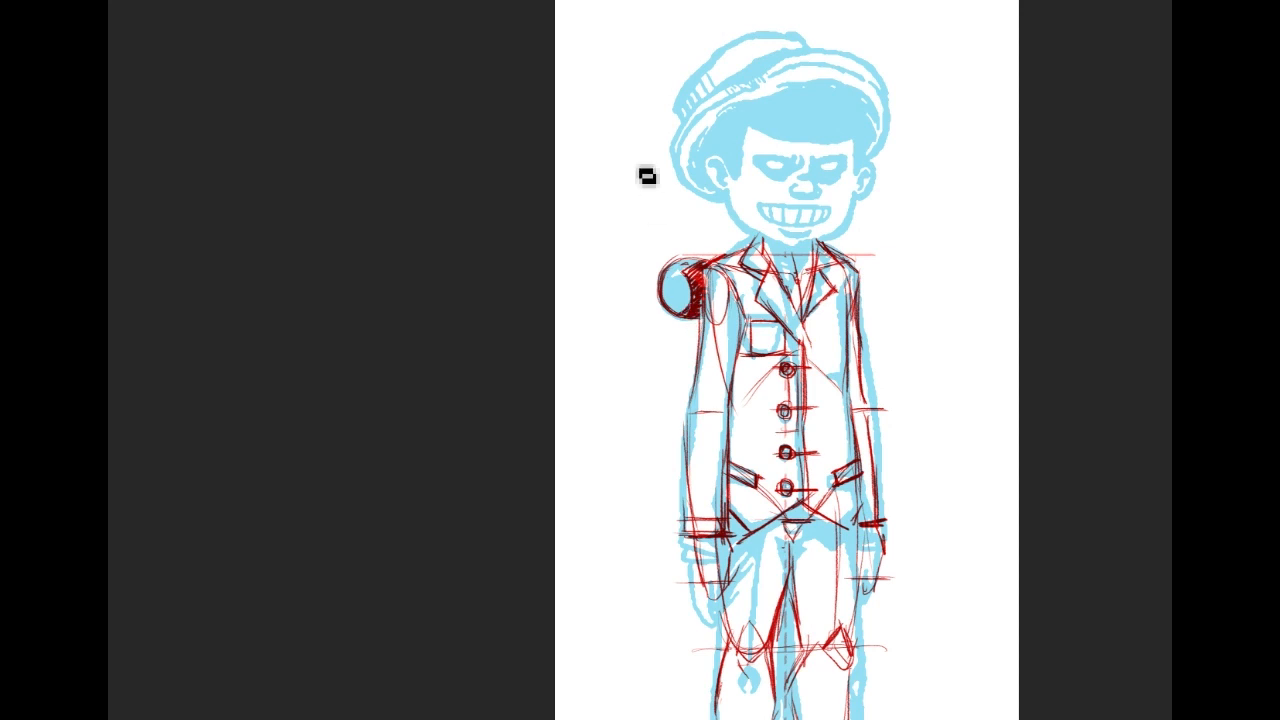
drag(653, 290, 705, 272)
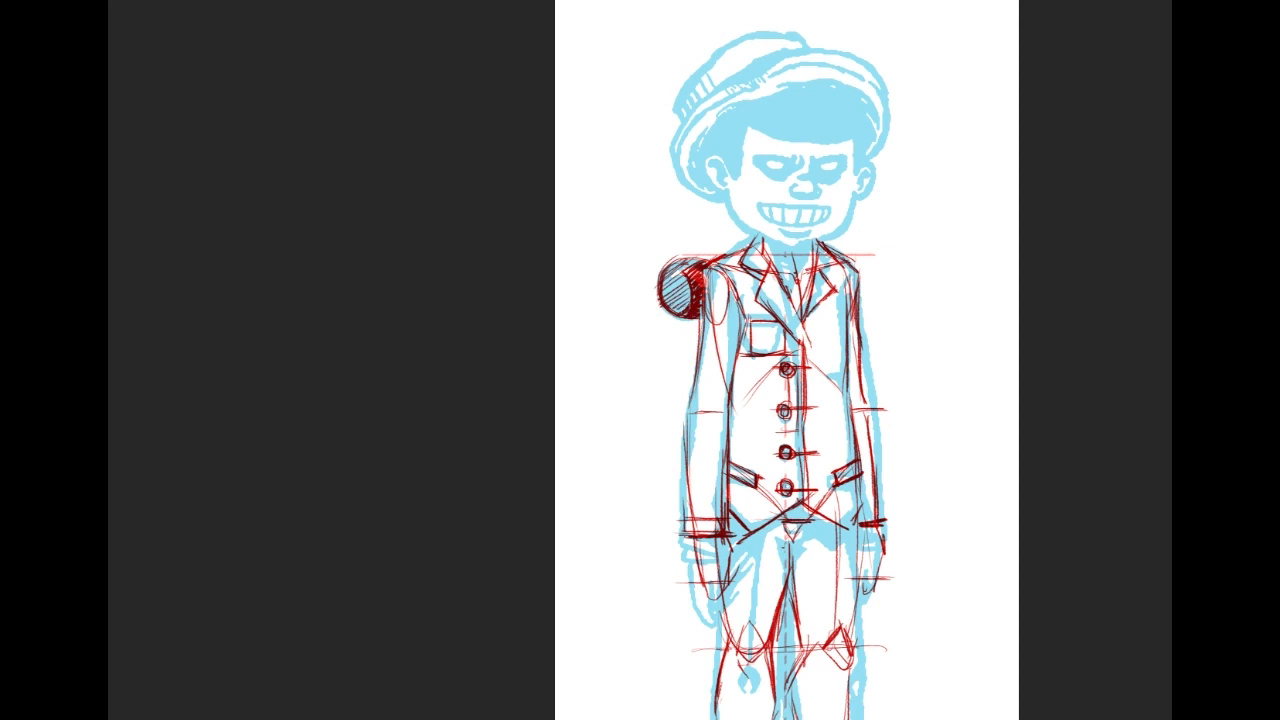
drag(688, 276, 675, 297)
drag(686, 276, 674, 300)
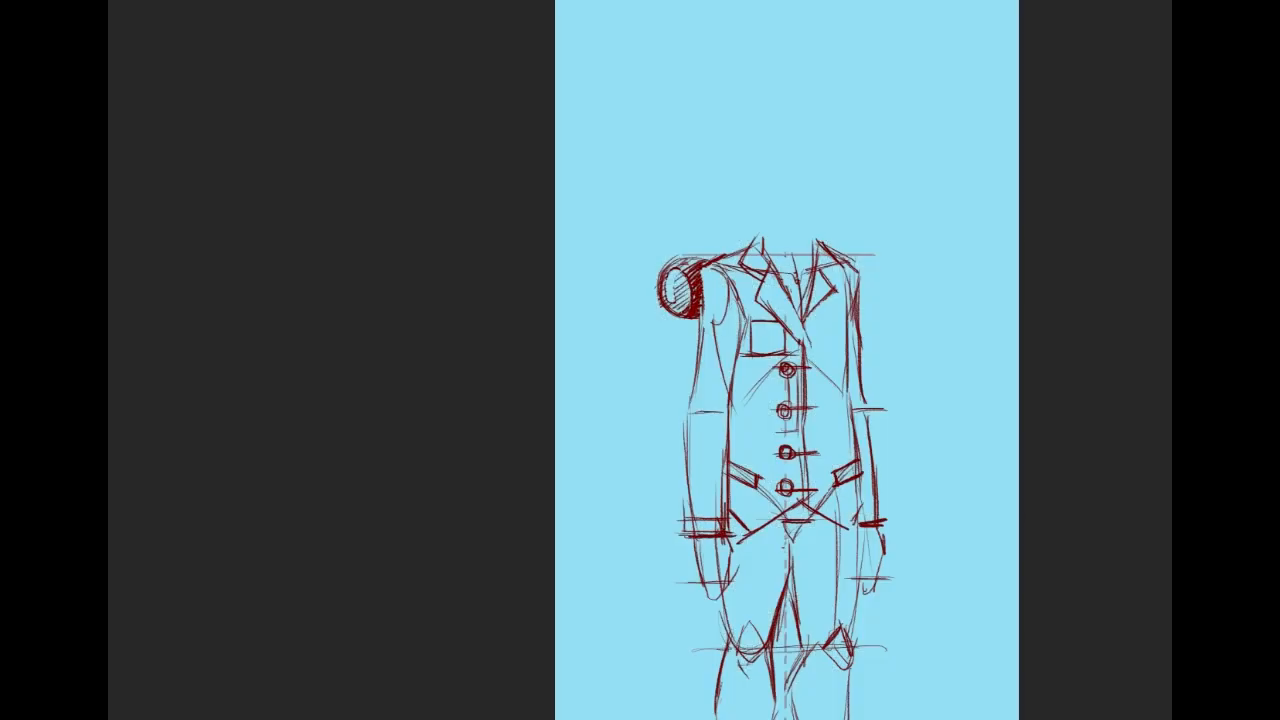
Erase surplus sketch strokes around the character's right hand and the jacket buttons.
mouse_move(787, 450)
mouse_down()
mouse_move(800, 297)
mouse_move(785, 286)
mouse_up()
mouse_move(957, 434)
mouse_down()
mouse_move(921, 577)
mouse_move(911, 445)
mouse_up()
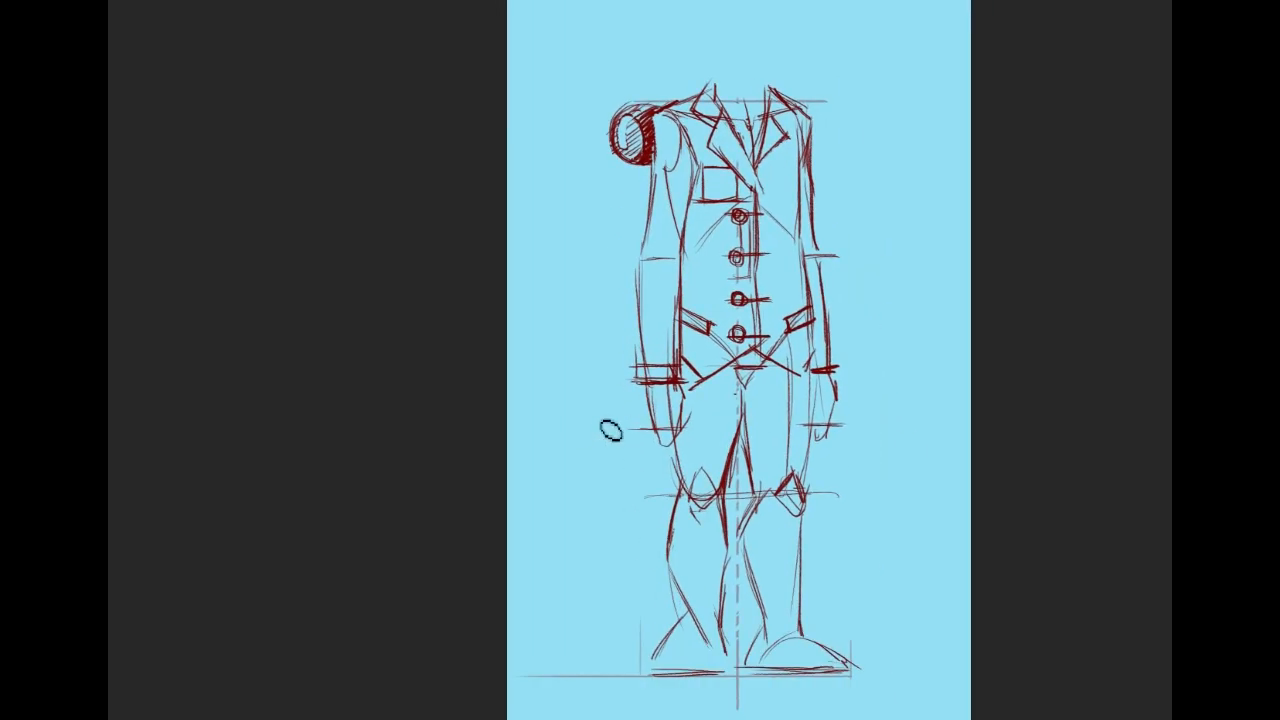
mouse_move(669, 388)
mouse_down()
mouse_move(679, 437)
mouse_move(647, 442)
mouse_move(657, 412)
mouse_up()
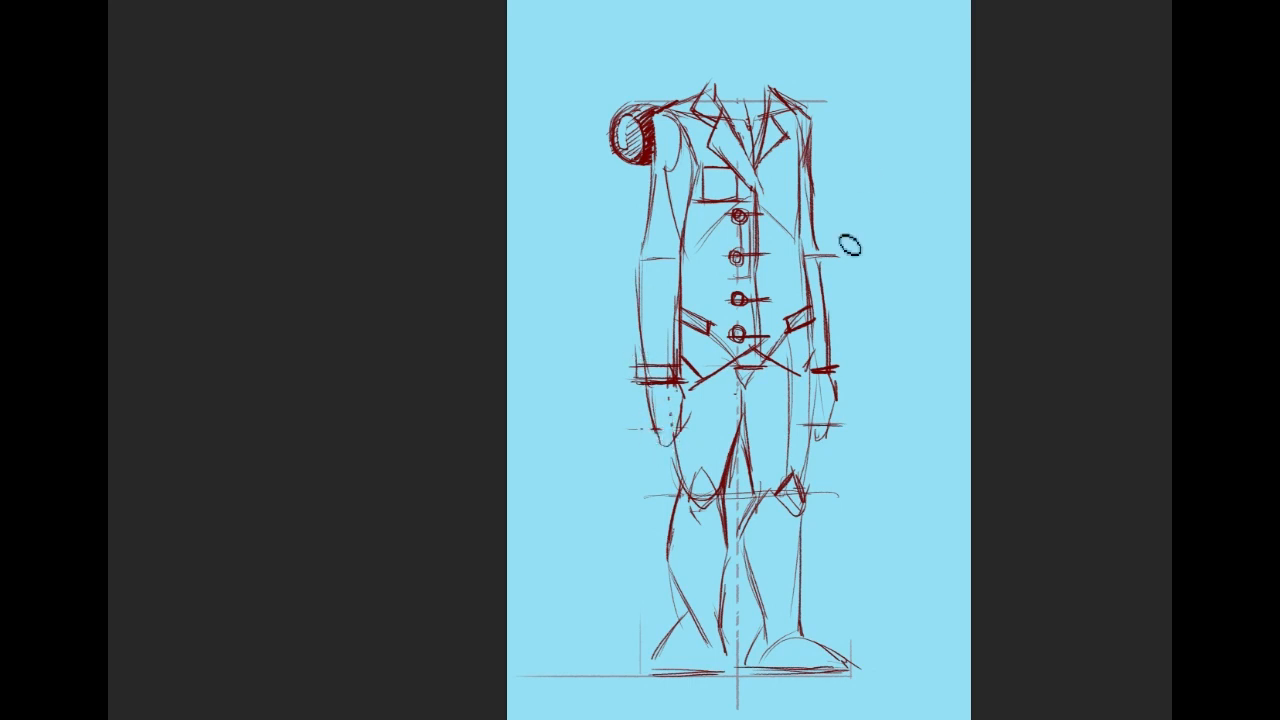
drag(898, 254, 904, 306)
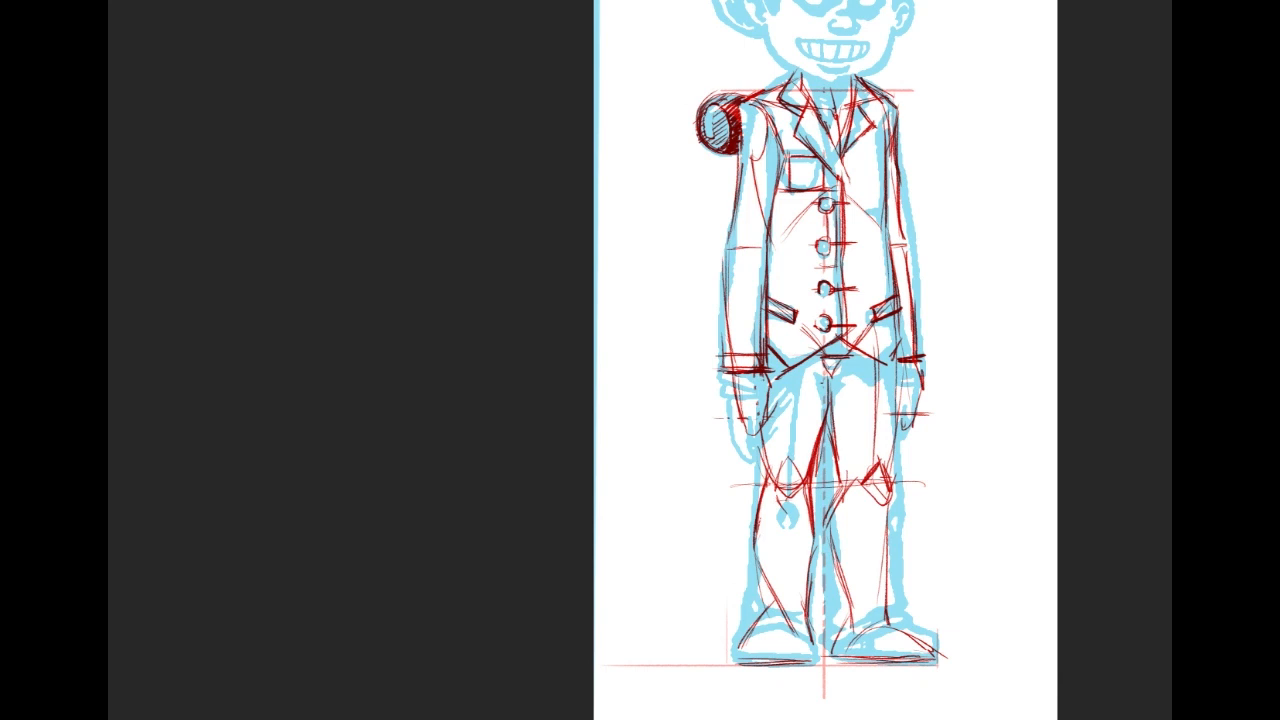
Make a rectangular selection around the whole figure, just inside the canvas edges.
key(ctrl+minus)
key(ctrl+minus)
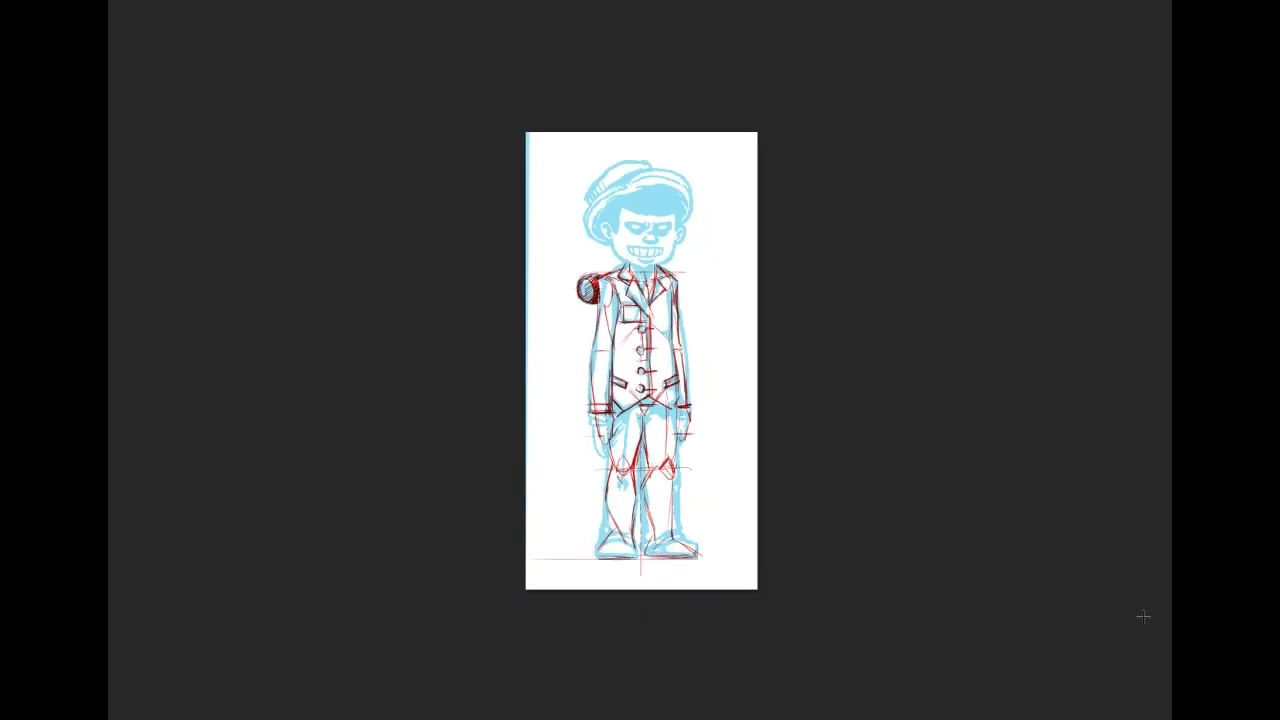
drag(546, 148, 735, 575)
key(shift+F5)
key(Return)
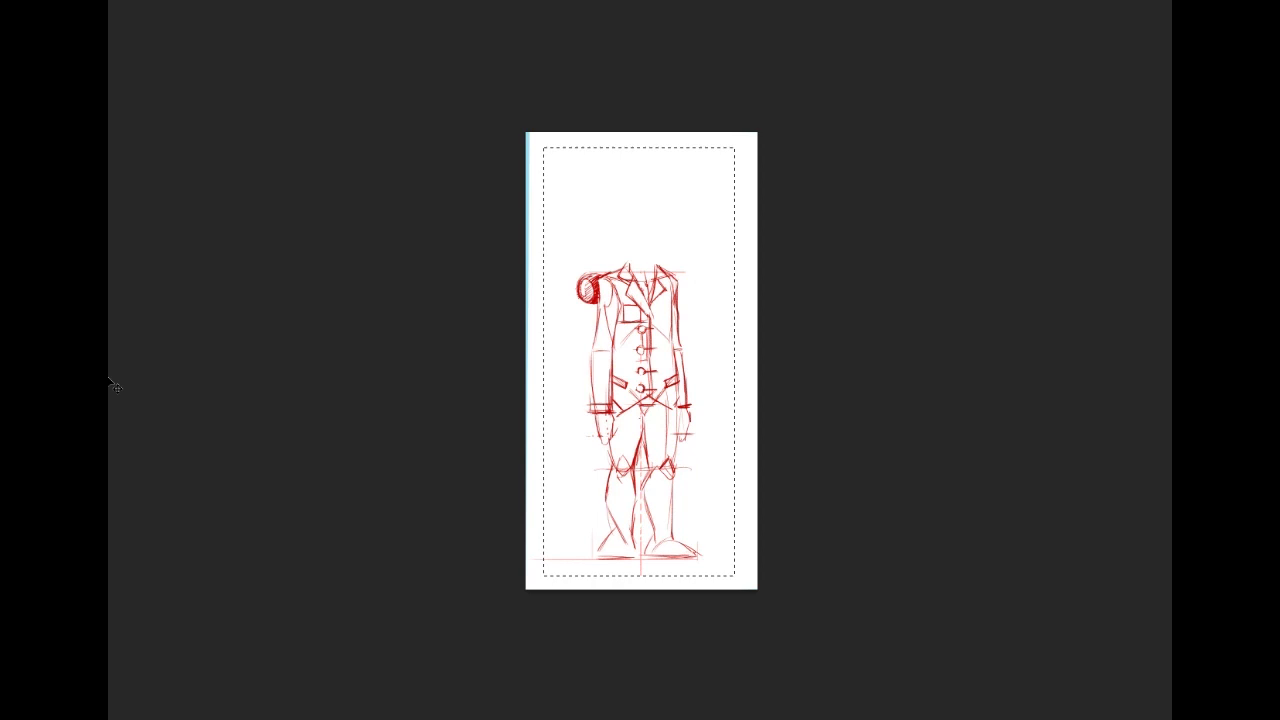
key(ctrl+z)
Fill the canvas margin outside the rectangle with white to remove the blue edge strip, and clear the selection.
key(shift+F5)
key(Return)
key(ctrl+d)
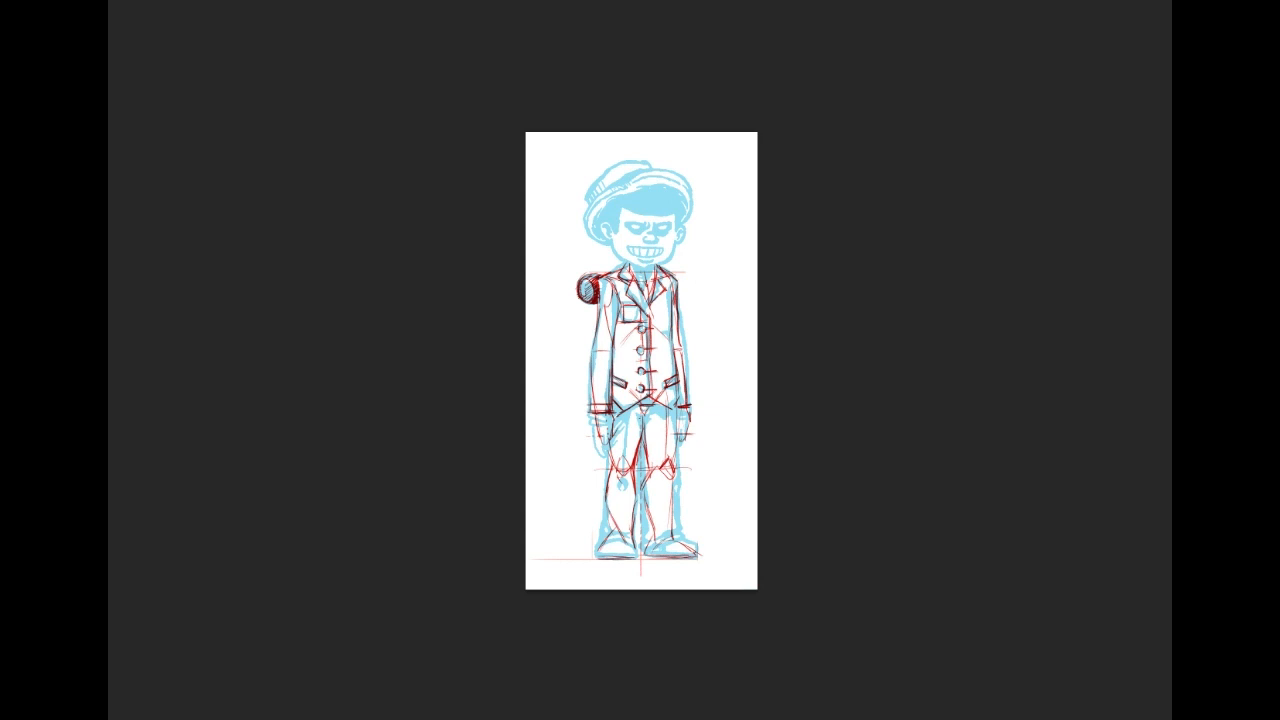
Sketch the contours of both cheeks and the jaw, joining them at the chin.
key(ctrl+plus)
key(ctrl+plus)
key(ctrl+plus)
key(ctrl+plus)
drag(995, 60, 1012, 551)
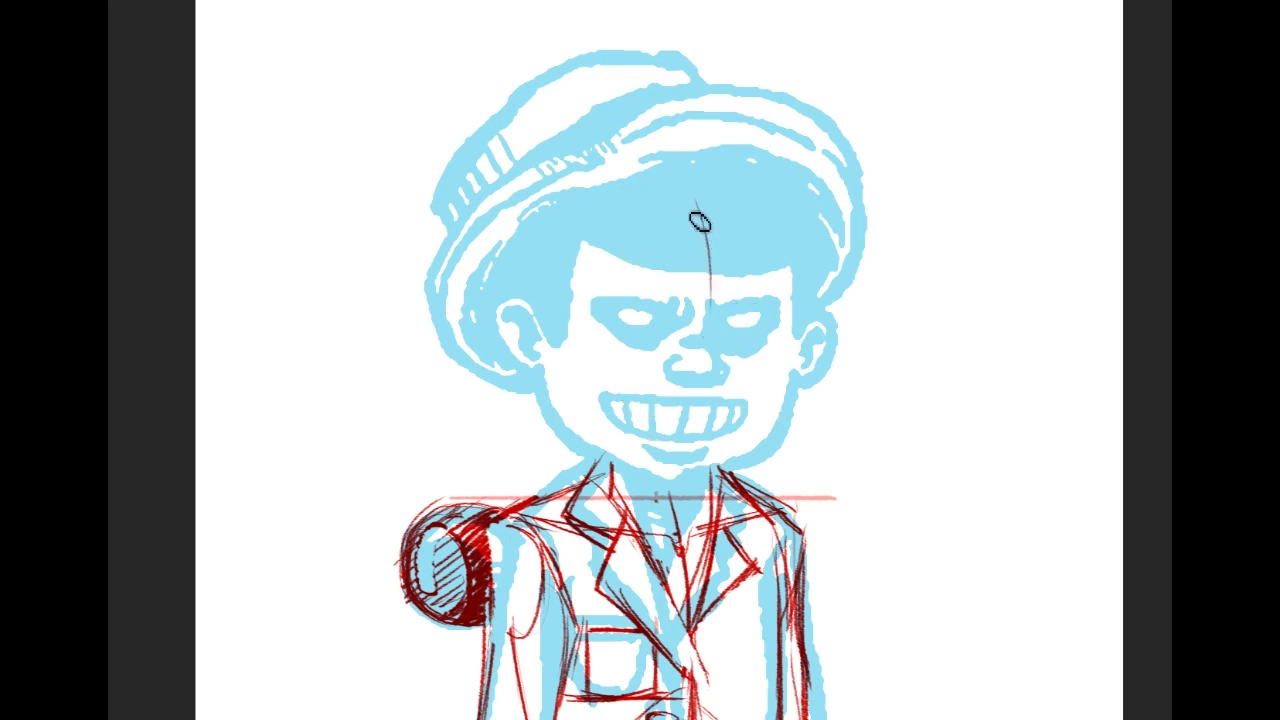
mouse_move(543, 359)
mouse_down()
mouse_move(562, 424)
mouse_move(589, 446)
mouse_up()
mouse_move(551, 402)
mouse_down()
mouse_move(634, 474)
mouse_move(662, 488)
mouse_move(713, 470)
mouse_move(703, 484)
mouse_up()
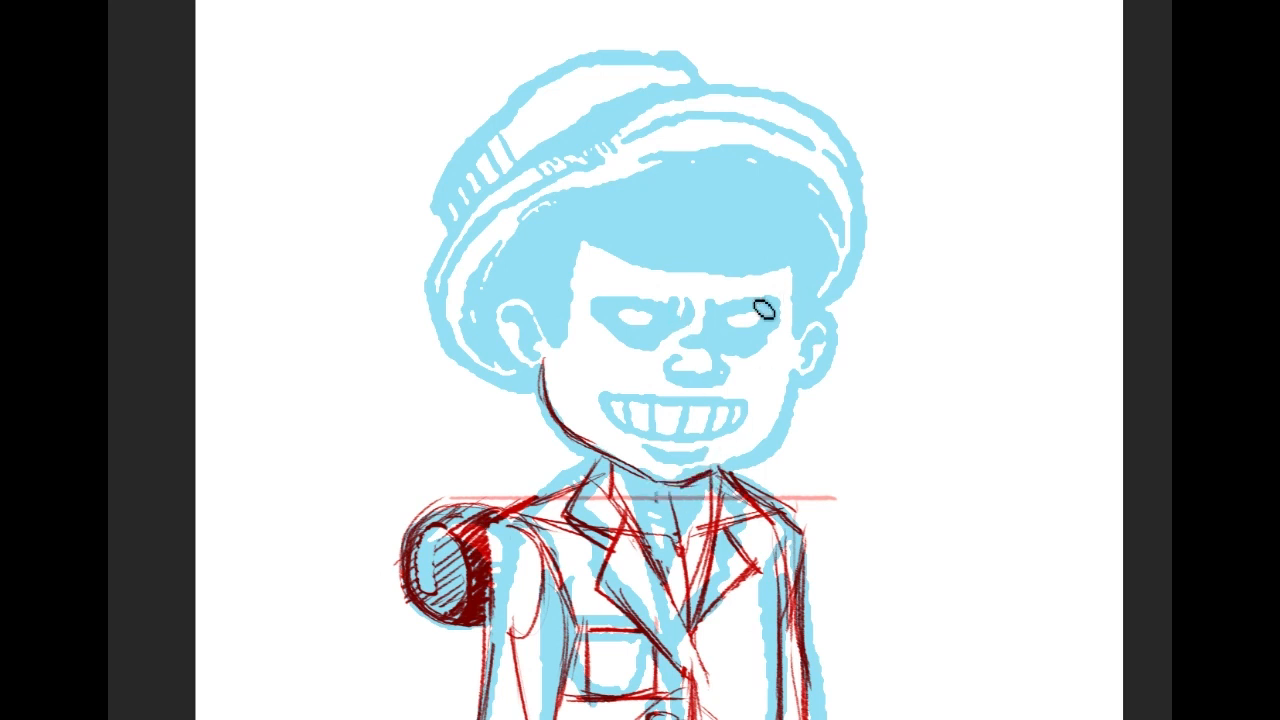
mouse_move(793, 220)
mouse_down()
mouse_move(801, 370)
mouse_move(803, 352)
mouse_up()
drag(800, 282, 786, 400)
mouse_move(795, 322)
mouse_down()
mouse_move(788, 424)
mouse_move(716, 476)
mouse_up()
drag(792, 410, 748, 460)
Sketch the rounded cranium through the hat, joining the temples and the side of the head above both ears.
drag(728, 153, 793, 249)
drag(766, 188, 791, 246)
mouse_move(730, 149)
mouse_down()
mouse_move(789, 230)
mouse_move(688, 138)
mouse_up()
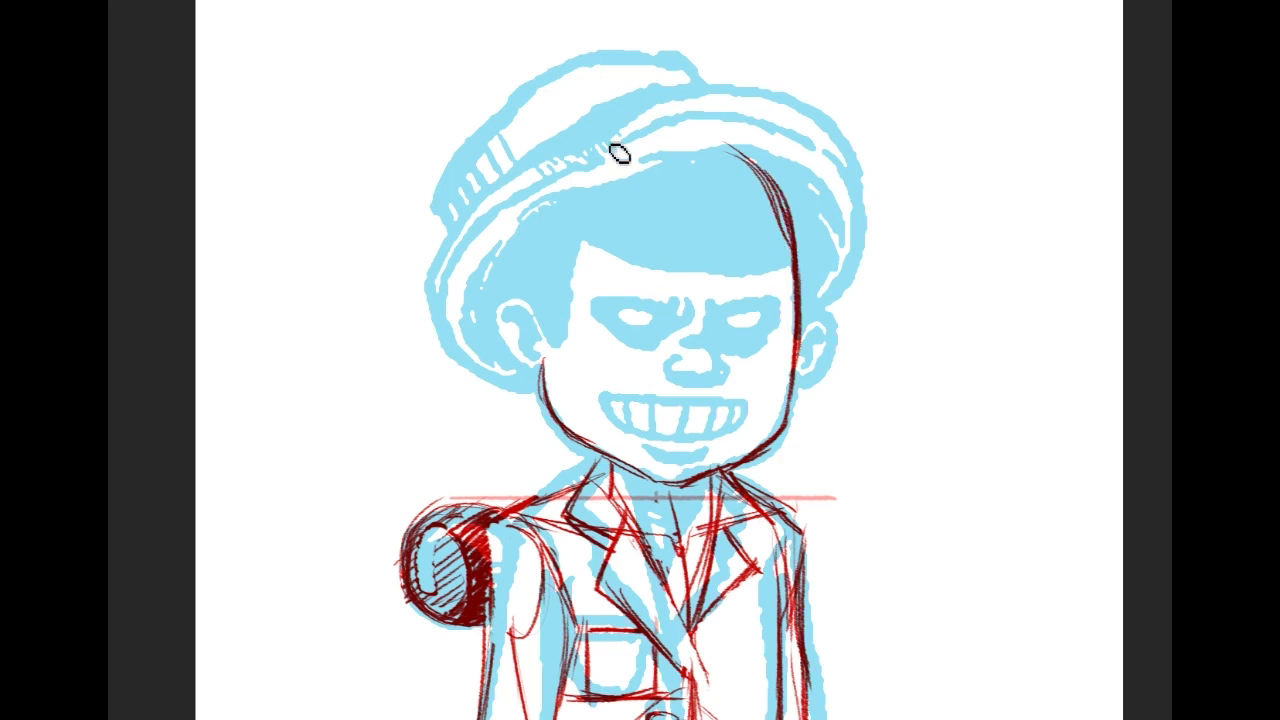
drag(518, 226, 523, 365)
drag(508, 250, 538, 387)
drag(510, 205, 666, 143)
drag(508, 252, 604, 150)
mouse_move(530, 190)
mouse_down()
mouse_move(688, 128)
mouse_move(775, 206)
mouse_up()
mouse_move(735, 148)
mouse_down()
mouse_move(777, 194)
mouse_move(787, 284)
mouse_up()
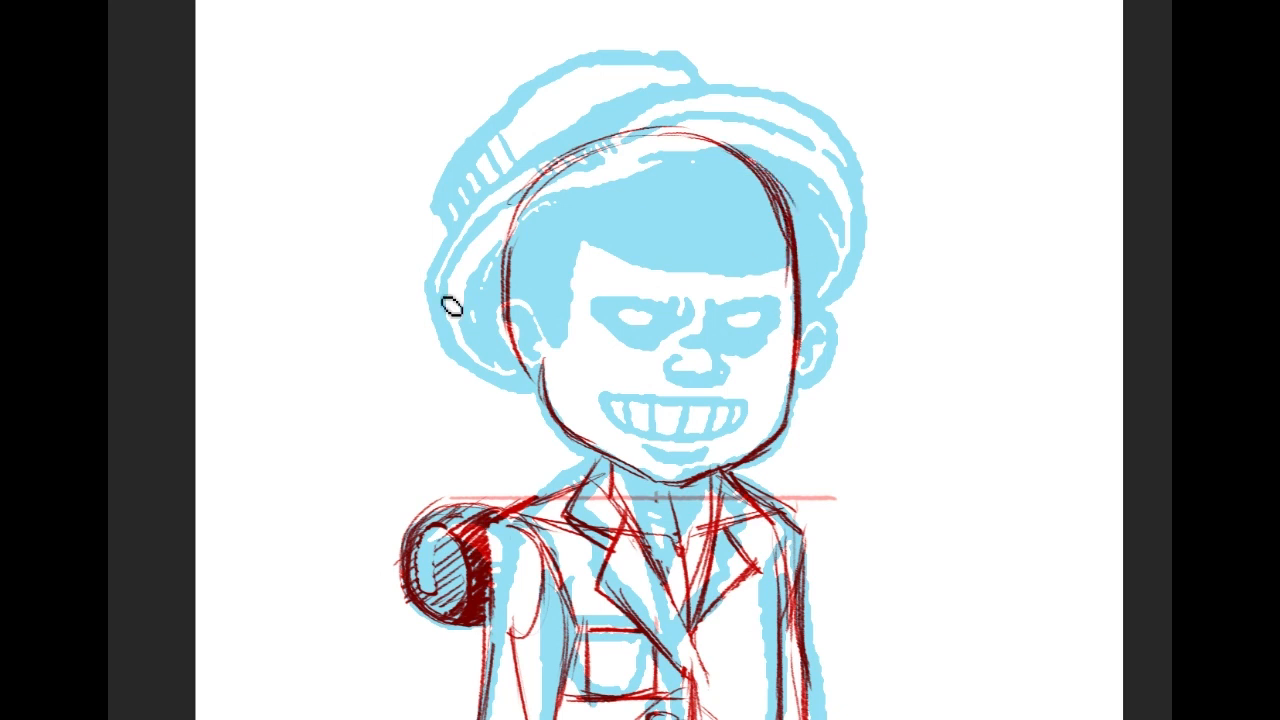
Sketch the curved outlines of both ears on the sides of the head.
mouse_move(516, 299)
mouse_down()
mouse_move(545, 335)
mouse_move(543, 359)
mouse_up()
mouse_move(518, 297)
mouse_down()
mouse_move(511, 354)
mouse_move(527, 376)
mouse_up()
drag(500, 305, 530, 380)
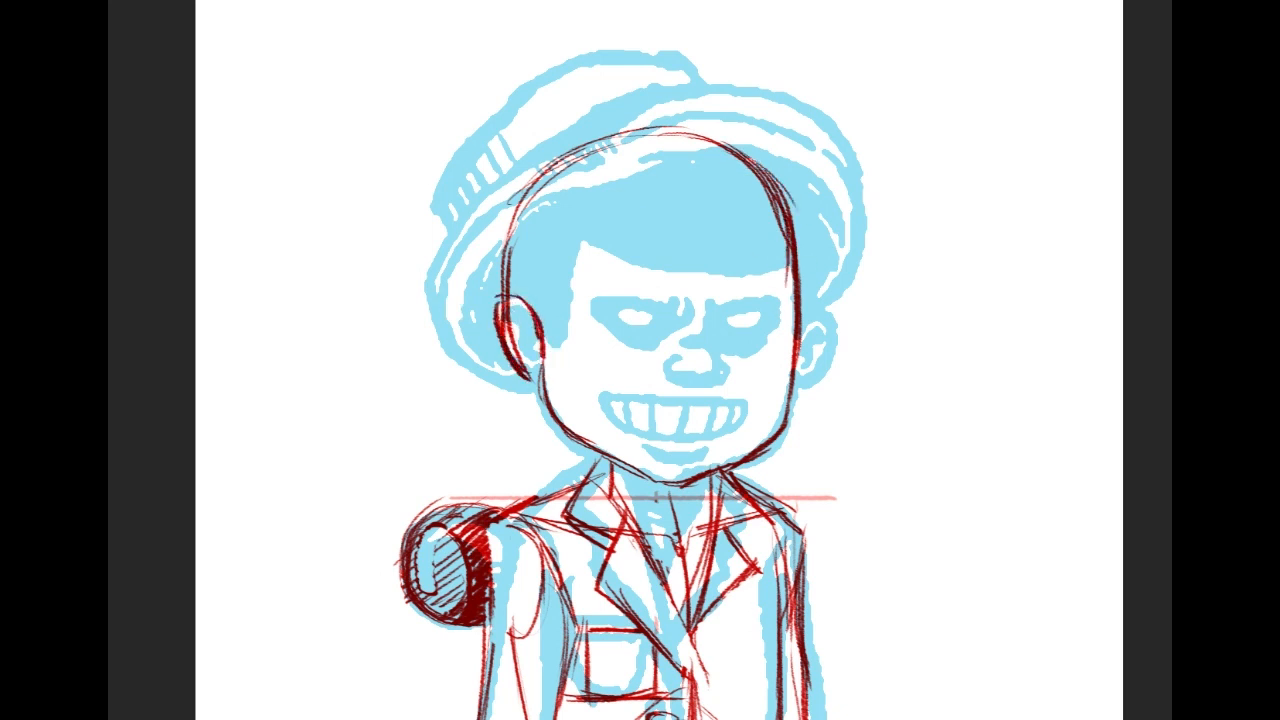
mouse_move(829, 320)
mouse_down()
mouse_move(801, 379)
mouse_move(829, 322)
mouse_move(812, 370)
mouse_up()
Mark the face's centre line and short horizontal guides for the eyes, nose base and mouth.
mouse_move(715, 289)
mouse_down()
mouse_move(711, 336)
mouse_move(717, 315)
mouse_move(676, 323)
mouse_move(740, 318)
mouse_up()
key(ctrl+z)
drag(660, 329, 750, 330)
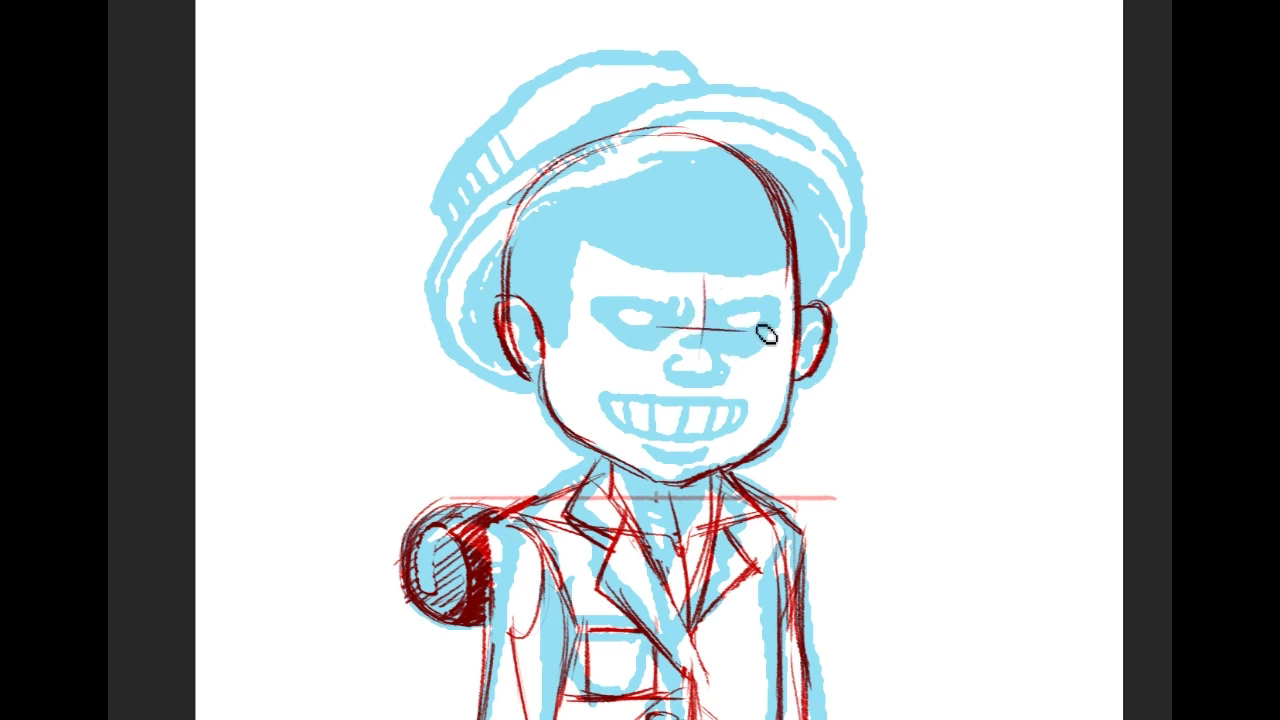
drag(676, 383, 732, 396)
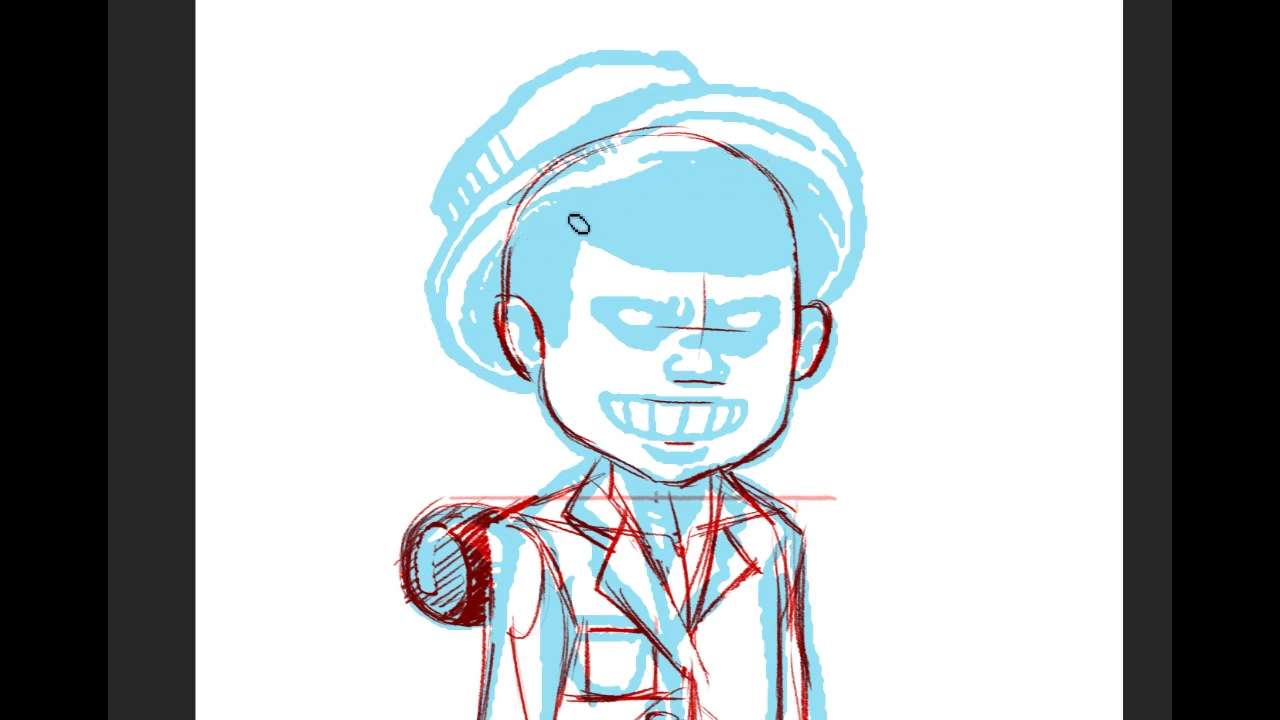
drag(714, 156, 524, 236)
key(ctrl+z)
drag(738, 154, 524, 230)
key(ctrl+z)
drag(718, 162, 540, 235)
key(ctrl+z)
Sketch the hat's opening as a narrow tilted ellipse wrapping around the head above the forehead.
drag(742, 158, 554, 232)
drag(512, 269, 712, 189)
mouse_move(522, 243)
mouse_down()
mouse_move(631, 197)
mouse_move(589, 211)
mouse_up()
drag(492, 270, 743, 164)
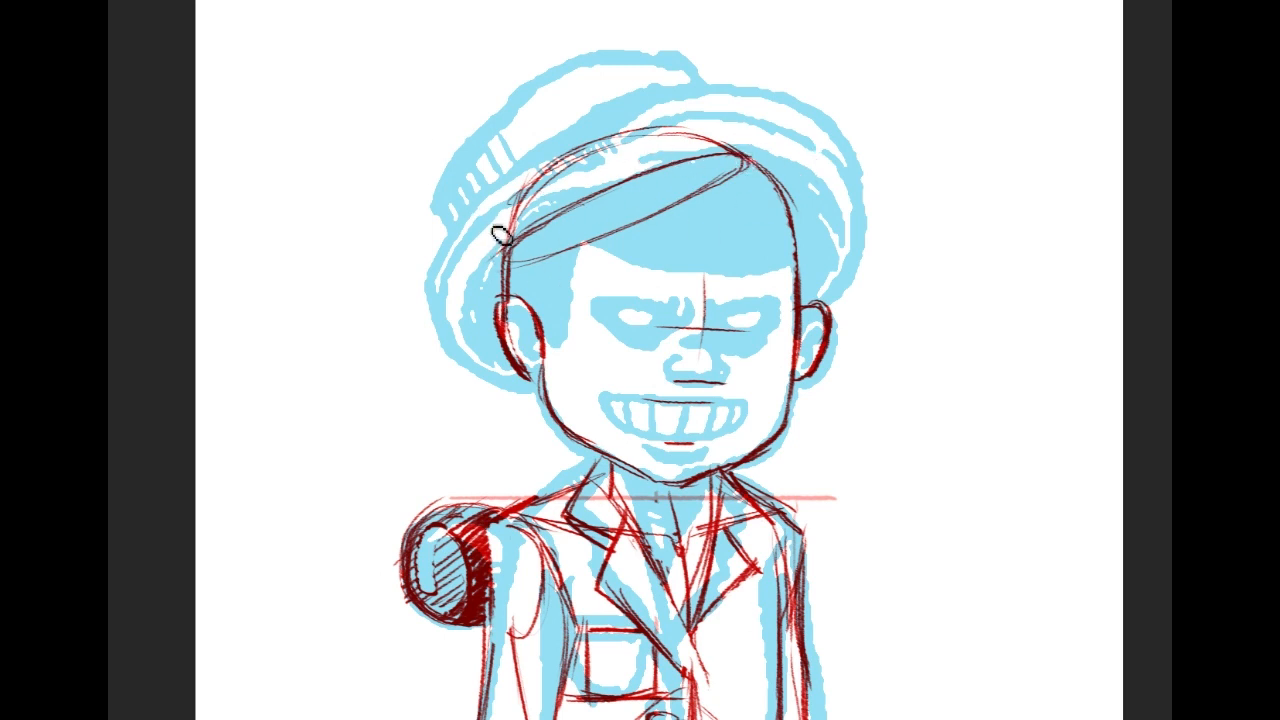
drag(464, 176, 507, 264)
key(ctrl+z)
drag(456, 138, 507, 268)
mouse_move(458, 134)
mouse_down()
mouse_move(698, 46)
mouse_move(729, 53)
mouse_up()
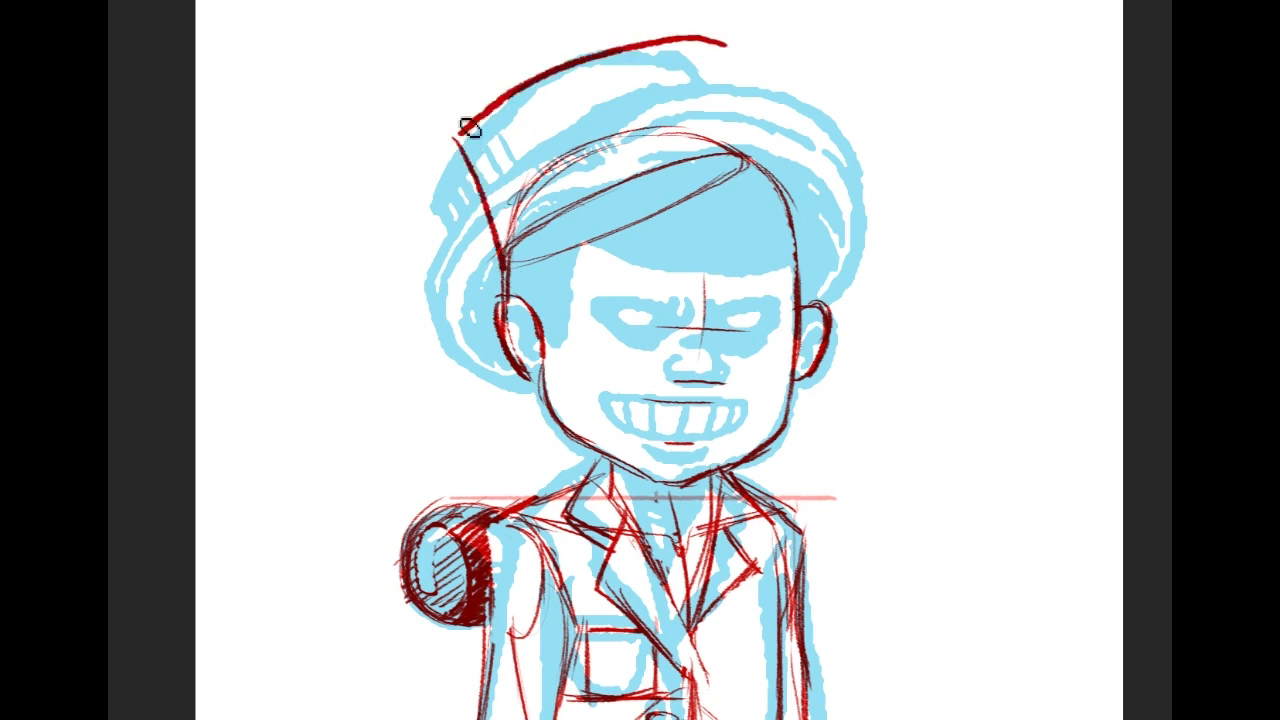
key(ctrl+z)
drag(474, 114, 680, 57)
key(ctrl+z)
mouse_move(459, 136)
mouse_down()
mouse_move(570, 53)
mouse_move(646, 35)
mouse_up()
drag(487, 100, 662, 24)
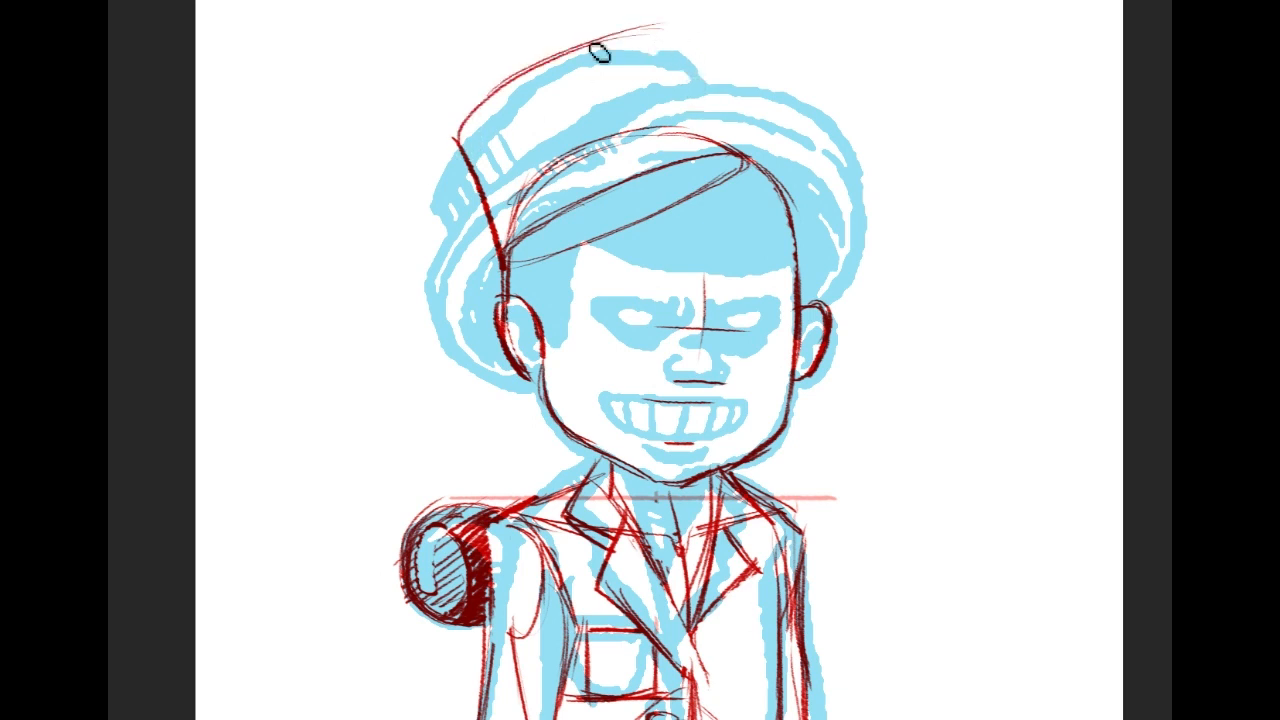
drag(674, 30, 746, 162)
drag(690, 62, 752, 168)
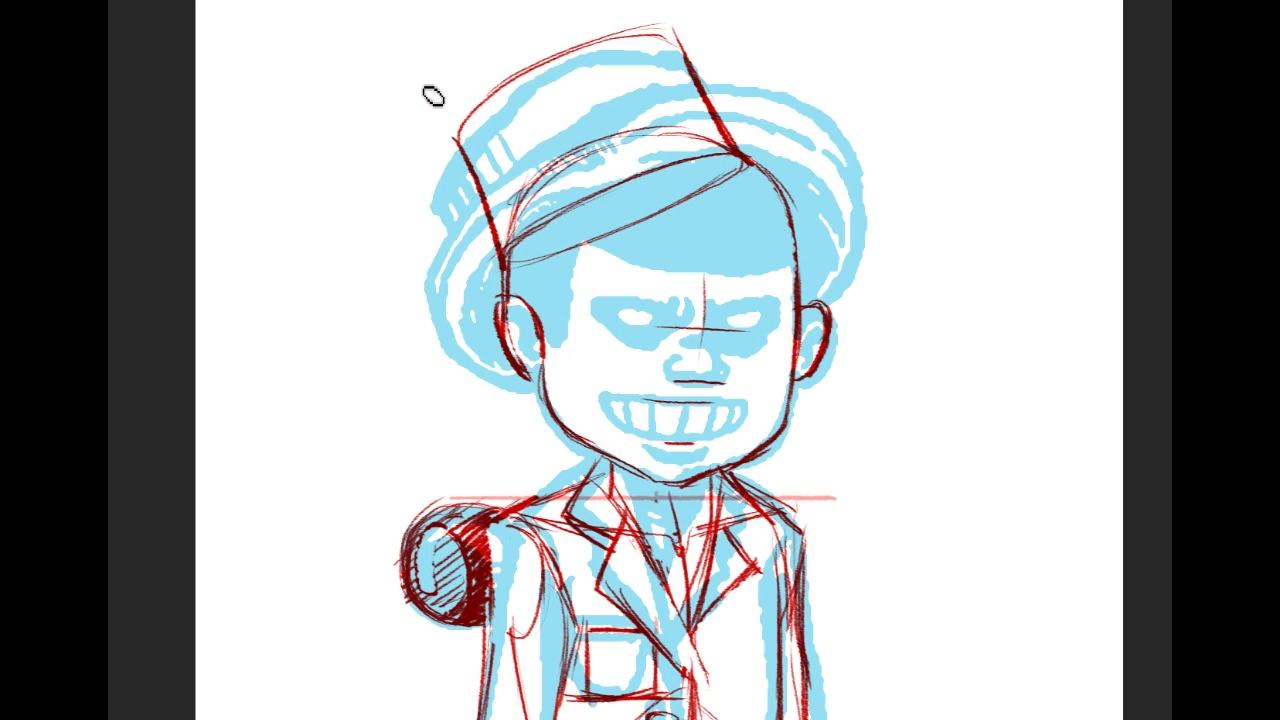
key(ctrl+z)
key(ctrl+z)
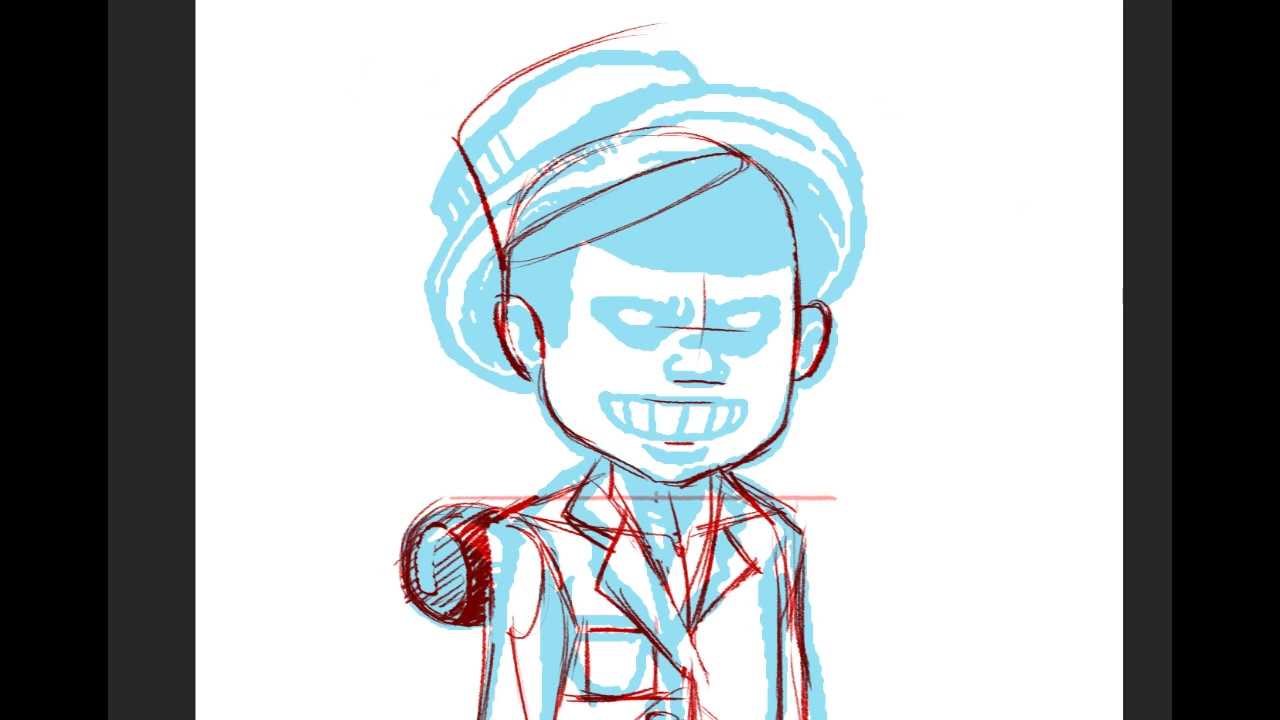
key(ctrl+z)
key(ctrl+z)
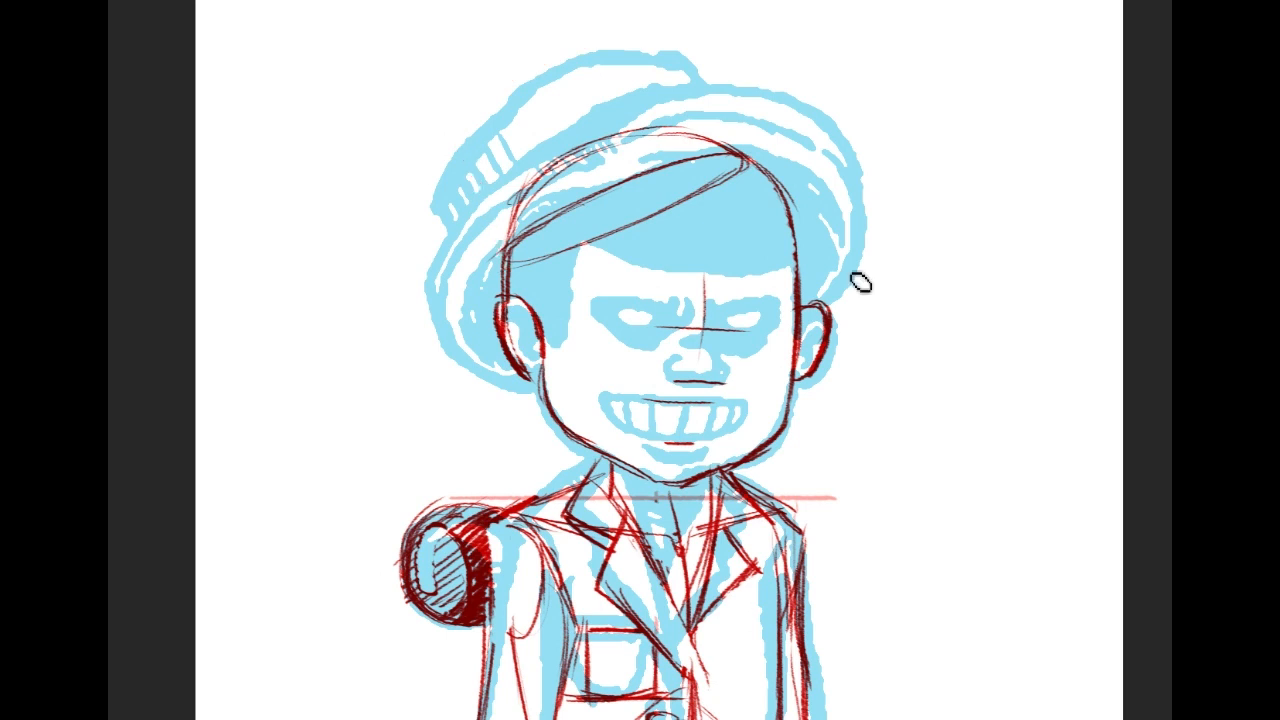
Sketch the drooping curves of the hat on both sides of the head, ending near the ears.
drag(446, 306, 544, 236)
drag(454, 286, 490, 354)
drag(514, 246, 494, 354)
mouse_move(714, 158)
mouse_down()
mouse_move(853, 215)
mouse_move(812, 286)
mouse_up()
drag(858, 198, 806, 292)
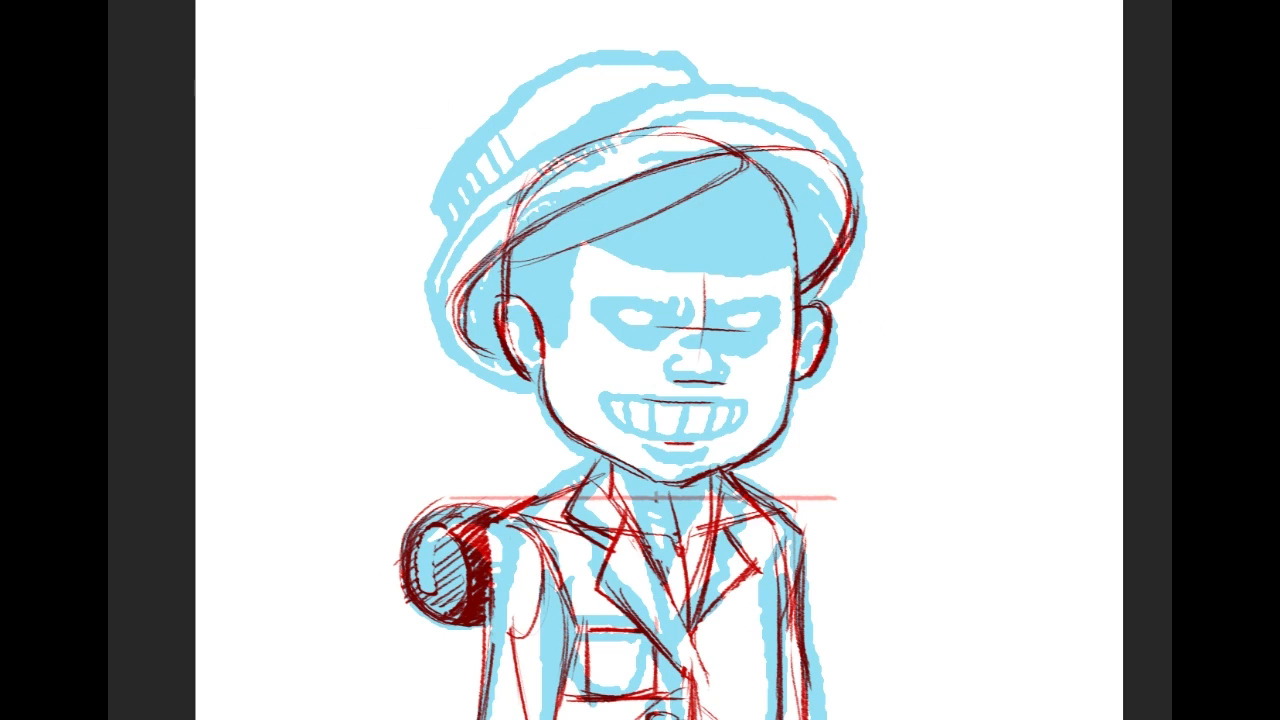
Rework the curved edge of the hat's opening on the side with the far ear.
drag(840, 269, 862, 217)
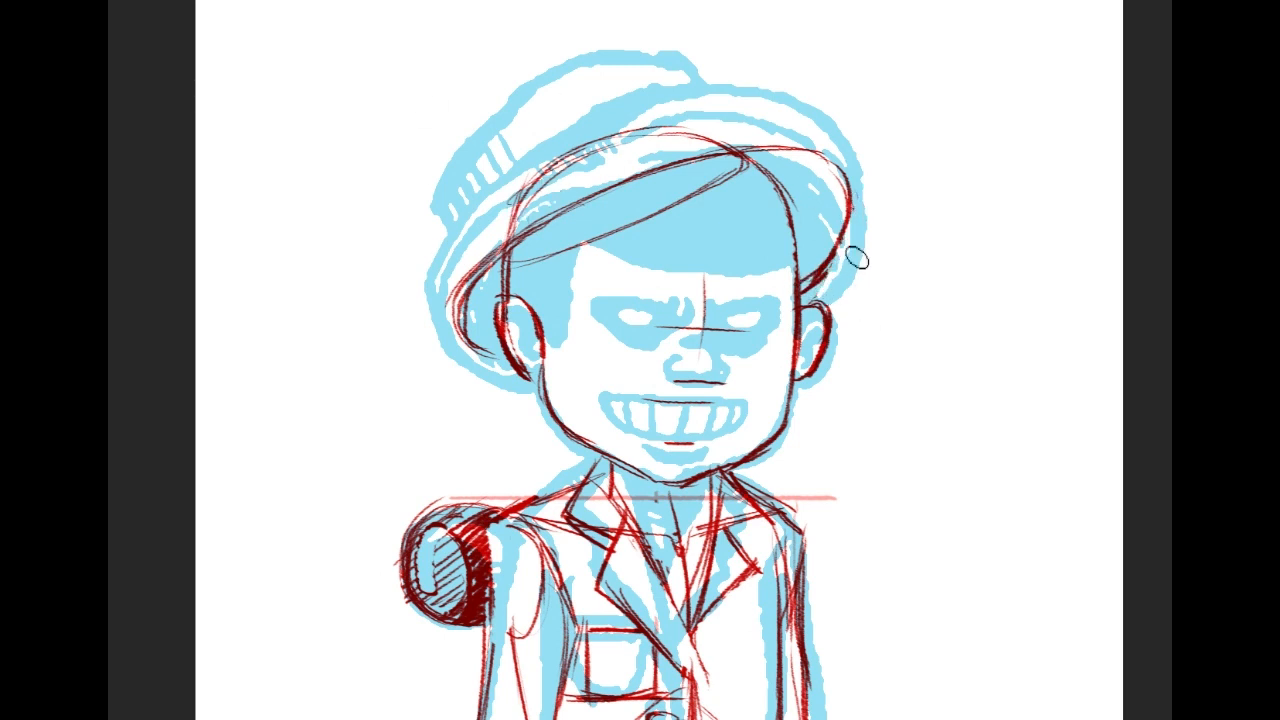
drag(806, 285, 852, 192)
key(ctrl+z)
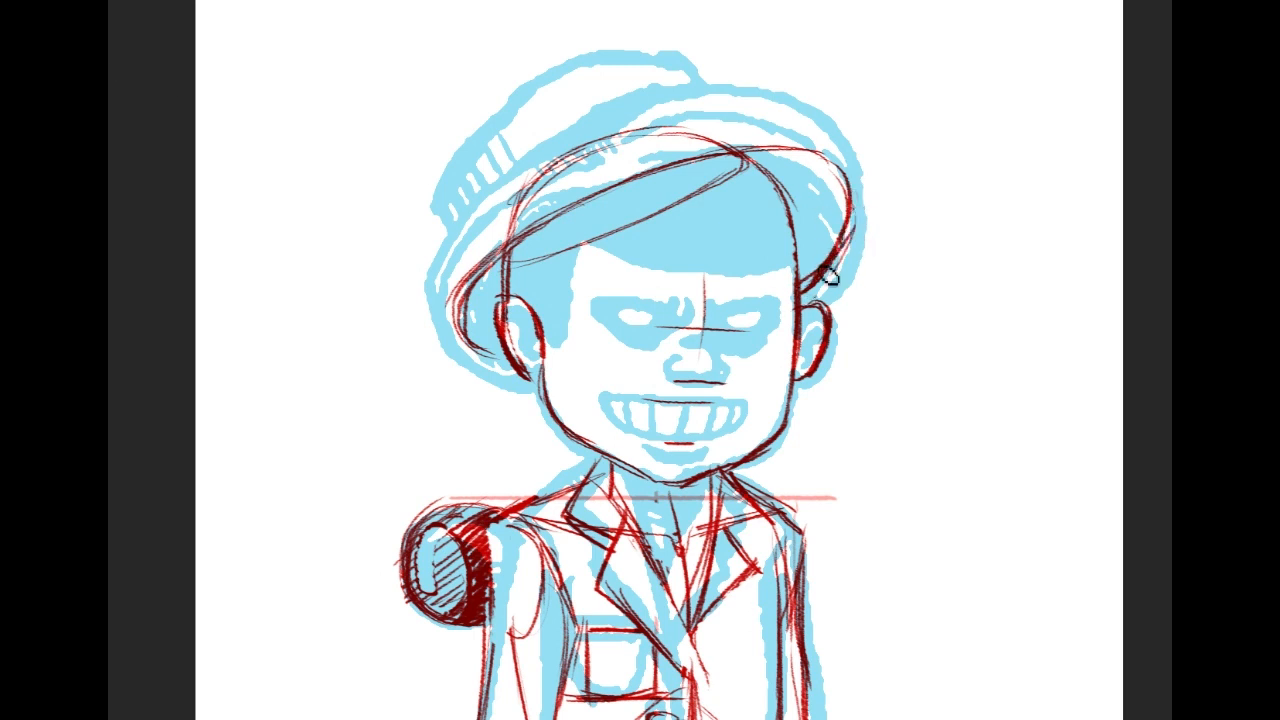
Sketch the hat's crown with a long curved top and short slanted sides running down to the opening.
drag(436, 202, 474, 262)
drag(430, 198, 620, 55)
drag(478, 128, 640, 46)
drag(508, 96, 660, 44)
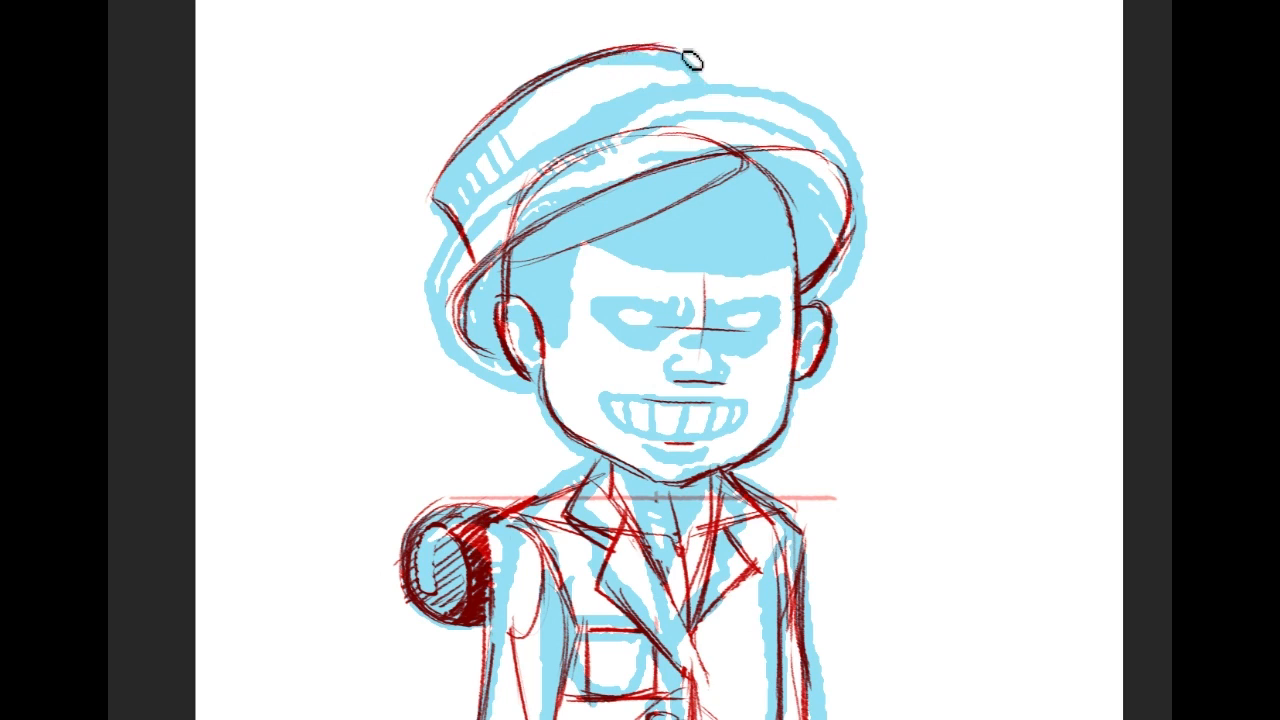
drag(686, 54, 744, 158)
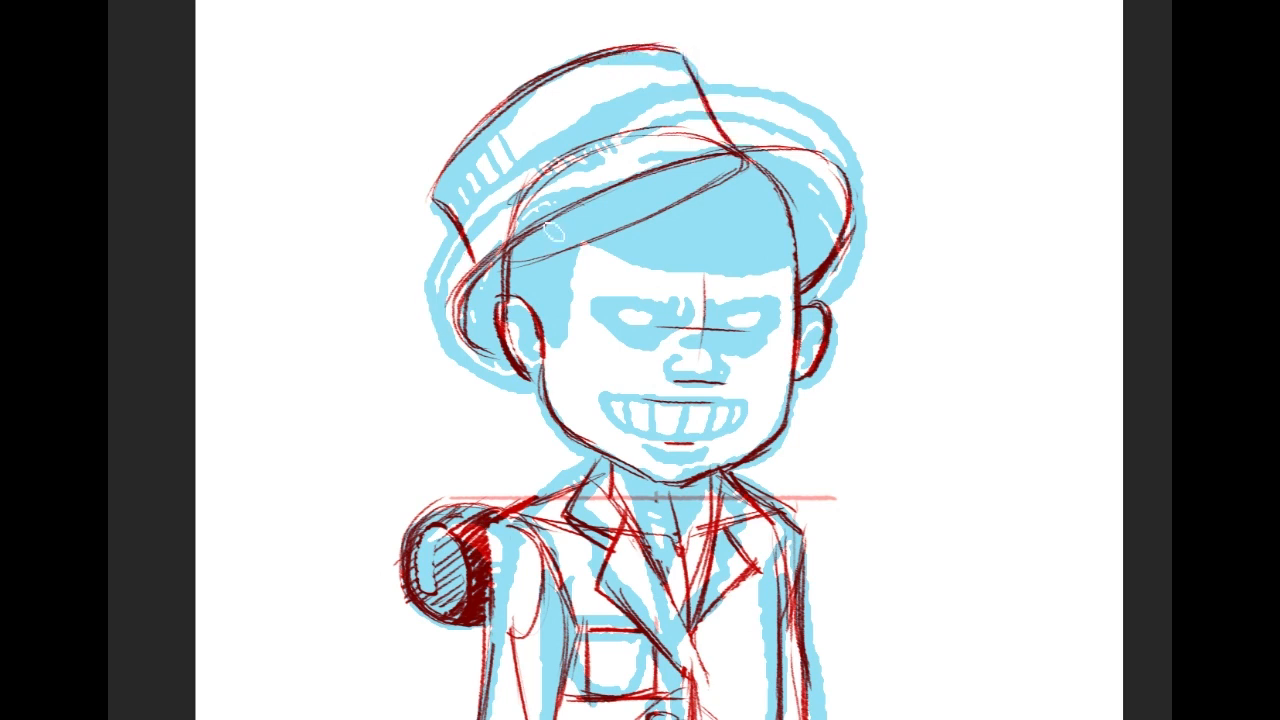
drag(464, 264, 734, 138)
drag(489, 245, 734, 140)
mouse_move(612, 168)
mouse_down()
mouse_move(814, 143)
mouse_move(836, 128)
mouse_up()
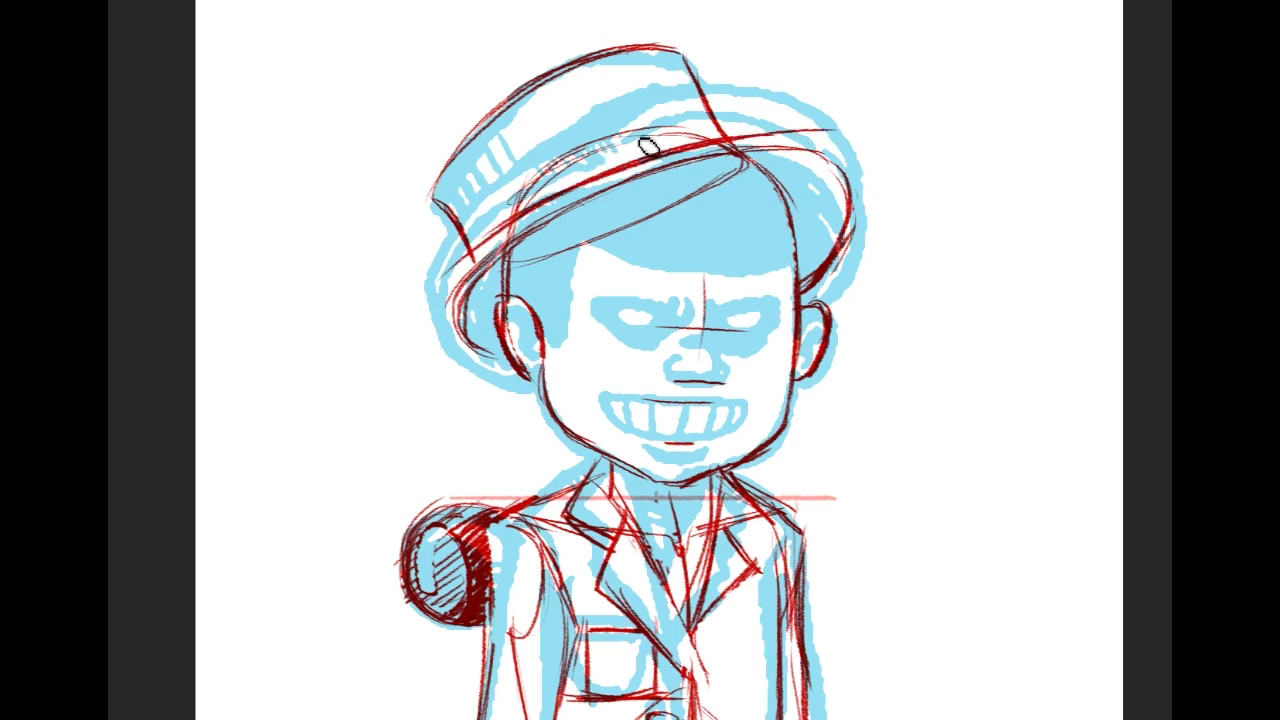
key(ctrl+z)
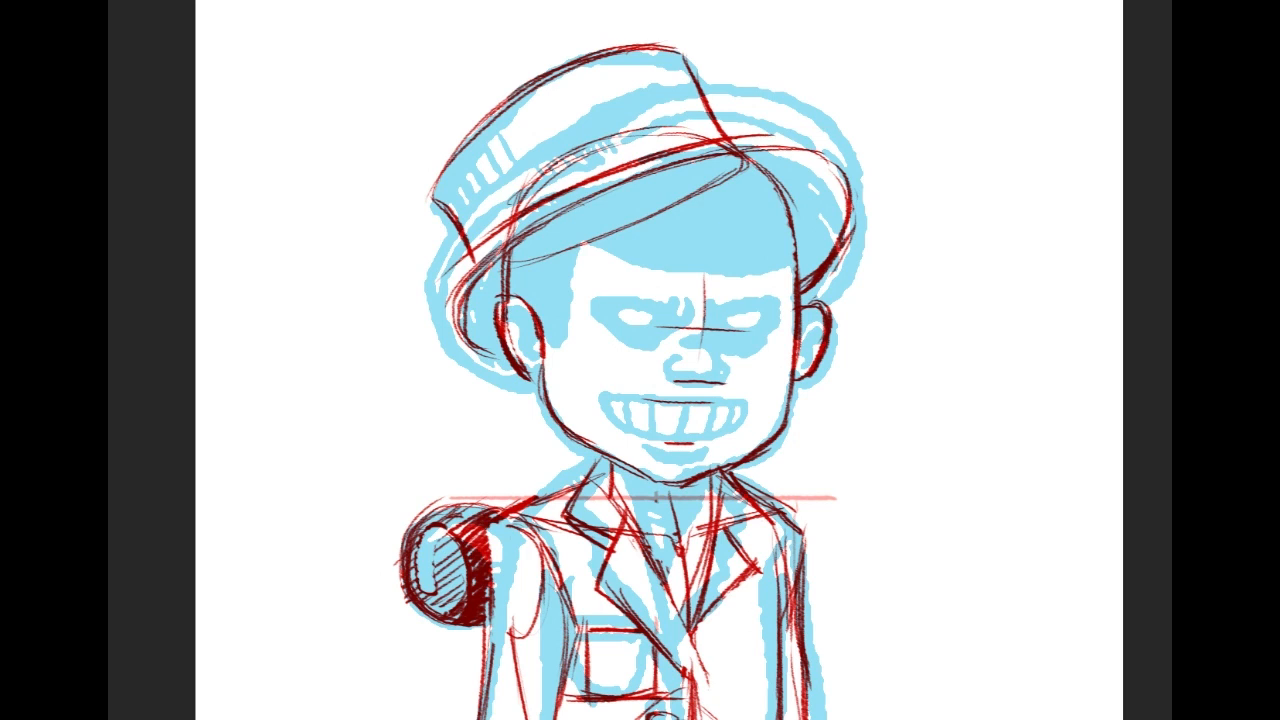
key(ctrl+z)
Sketch the brim's outer contour sweeping across the crown's base and curving down on both sides of the head.
mouse_move(623, 114)
mouse_down()
mouse_move(503, 189)
mouse_move(441, 268)
mouse_up()
drag(504, 177, 434, 272)
mouse_move(469, 219)
mouse_down()
mouse_move(424, 318)
mouse_move(480, 368)
mouse_up()
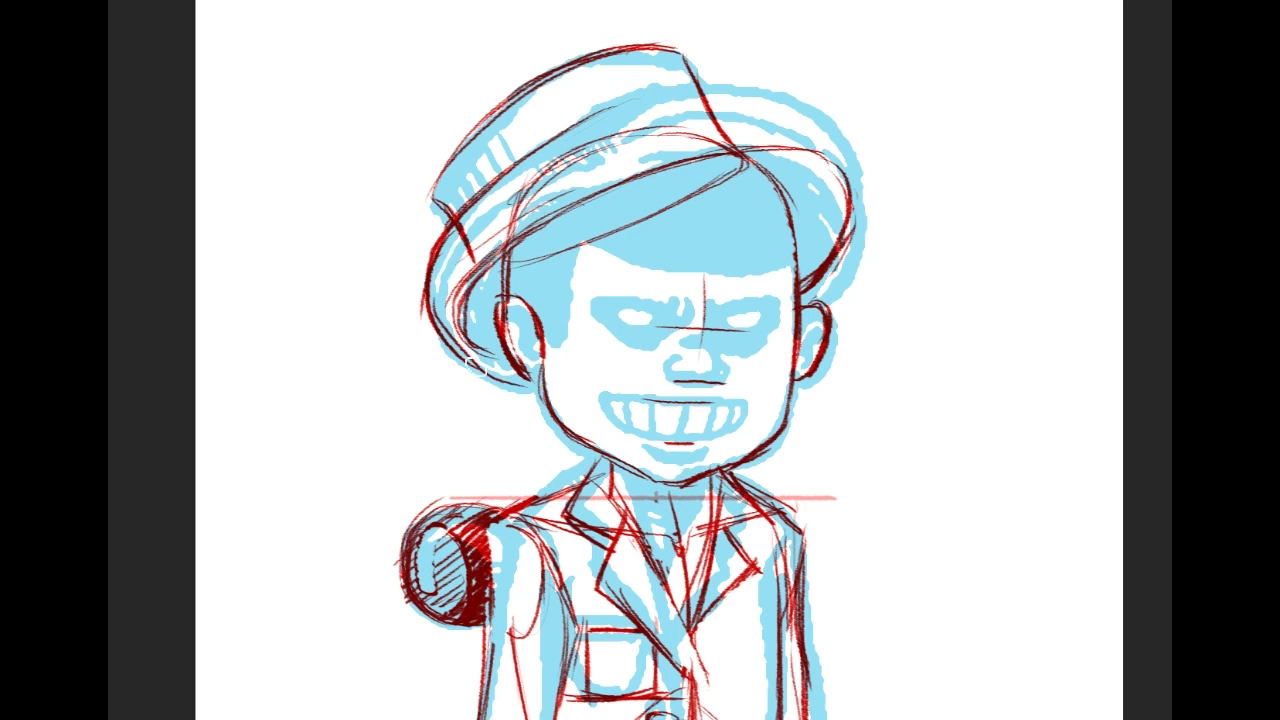
drag(777, 88, 732, 100)
mouse_move(490, 190)
mouse_down()
mouse_move(797, 80)
mouse_move(869, 163)
mouse_move(862, 232)
mouse_up()
drag(876, 170, 810, 298)
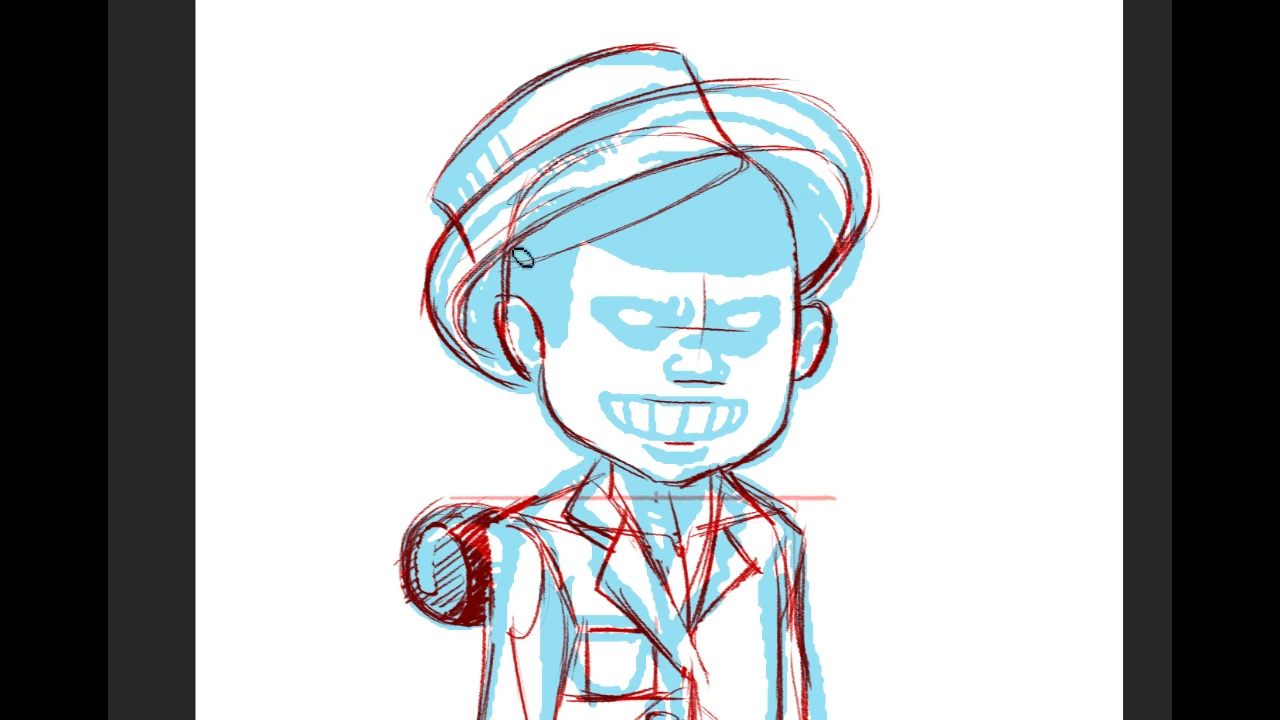
Add short hatch lines across the crown's lower back end, just above the brim.
mouse_move(505, 256)
mouse_down()
mouse_move(468, 311)
mouse_move(505, 280)
mouse_move(478, 325)
mouse_move(504, 310)
mouse_move(493, 363)
mouse_up()
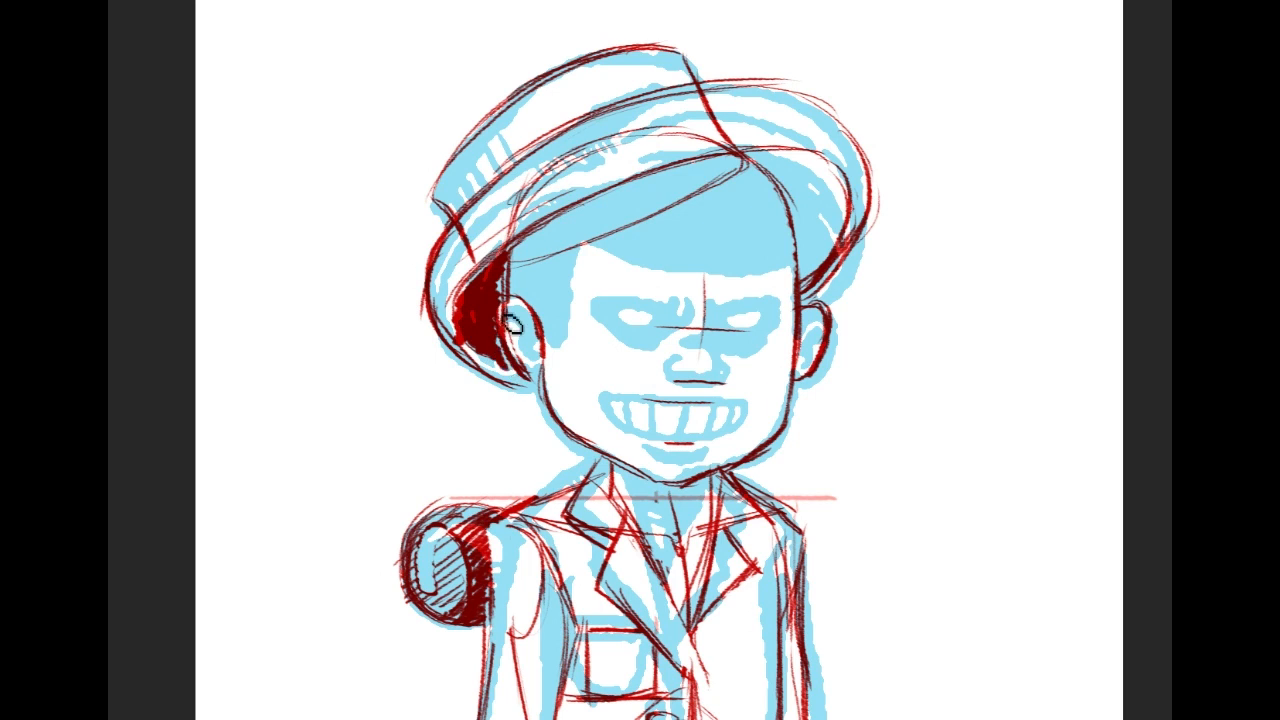
key(ctrl+z)
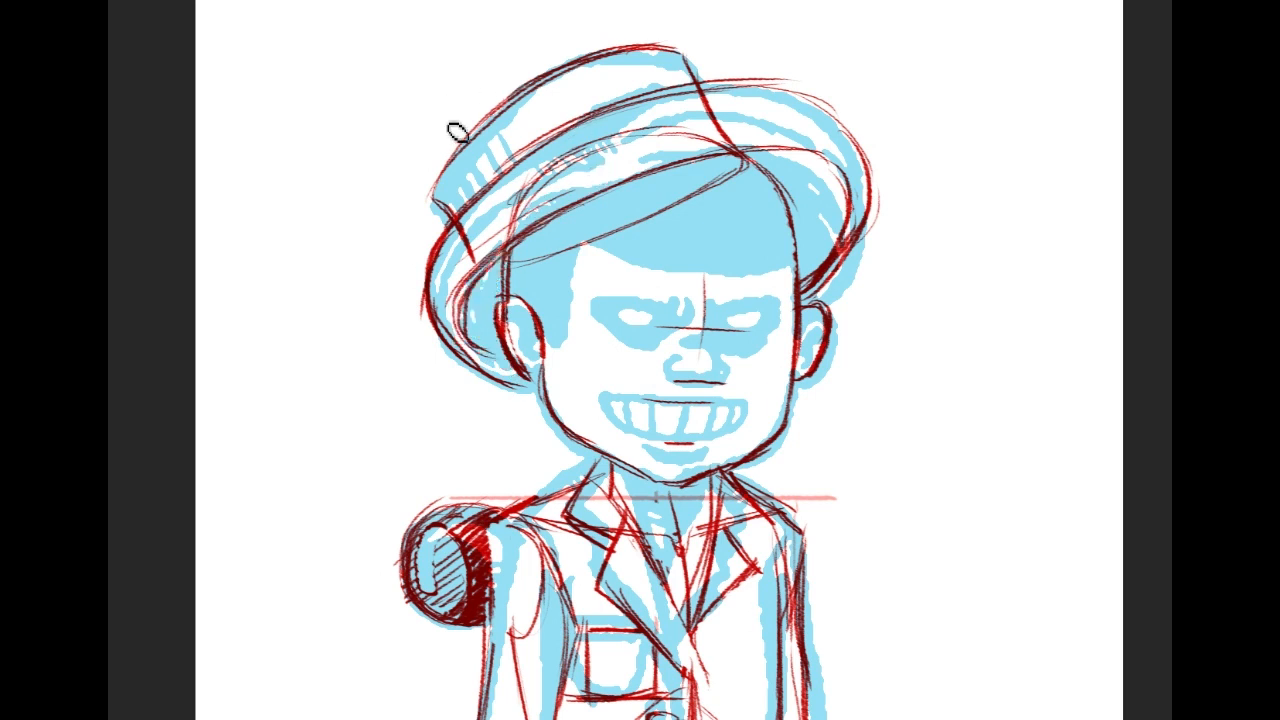
mouse_move(463, 186)
mouse_down()
mouse_move(430, 205)
mouse_move(450, 180)
mouse_move(488, 190)
mouse_move(505, 170)
mouse_move(527, 186)
mouse_up()
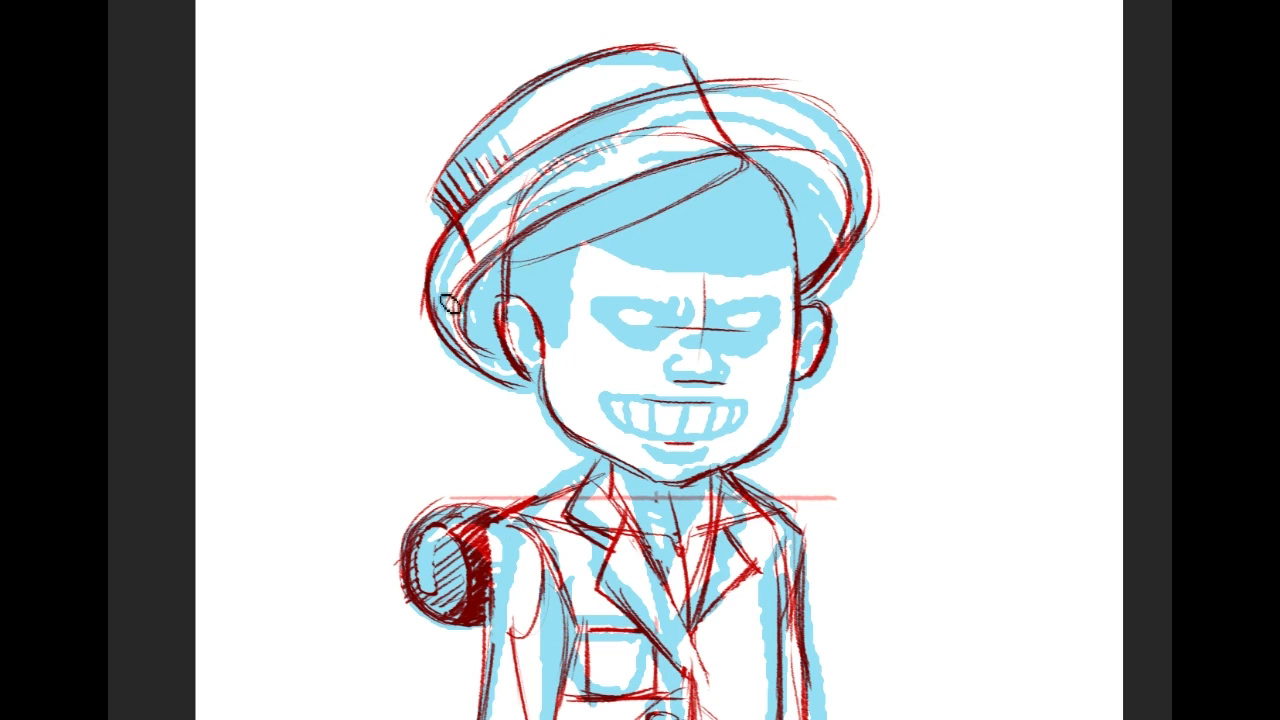
mouse_move(478, 368)
mouse_down()
mouse_move(438, 308)
mouse_move(453, 238)
mouse_move(491, 195)
mouse_move(470, 243)
mouse_up()
key(ctrl+z)
Thicken the brim's edge into a solid band and fill the shadows inside the hat's opening on both sides of the head.
mouse_move(440, 330)
mouse_down()
mouse_move(435, 290)
mouse_move(457, 228)
mouse_move(577, 148)
mouse_move(704, 96)
mouse_up()
mouse_move(512, 178)
mouse_down()
mouse_move(691, 104)
mouse_move(741, 100)
mouse_move(840, 135)
mouse_move(866, 216)
mouse_up()
mouse_move(510, 245)
mouse_down()
mouse_move(663, 176)
mouse_move(776, 162)
mouse_move(807, 177)
mouse_move(798, 270)
mouse_up()
drag(786, 168, 802, 228)
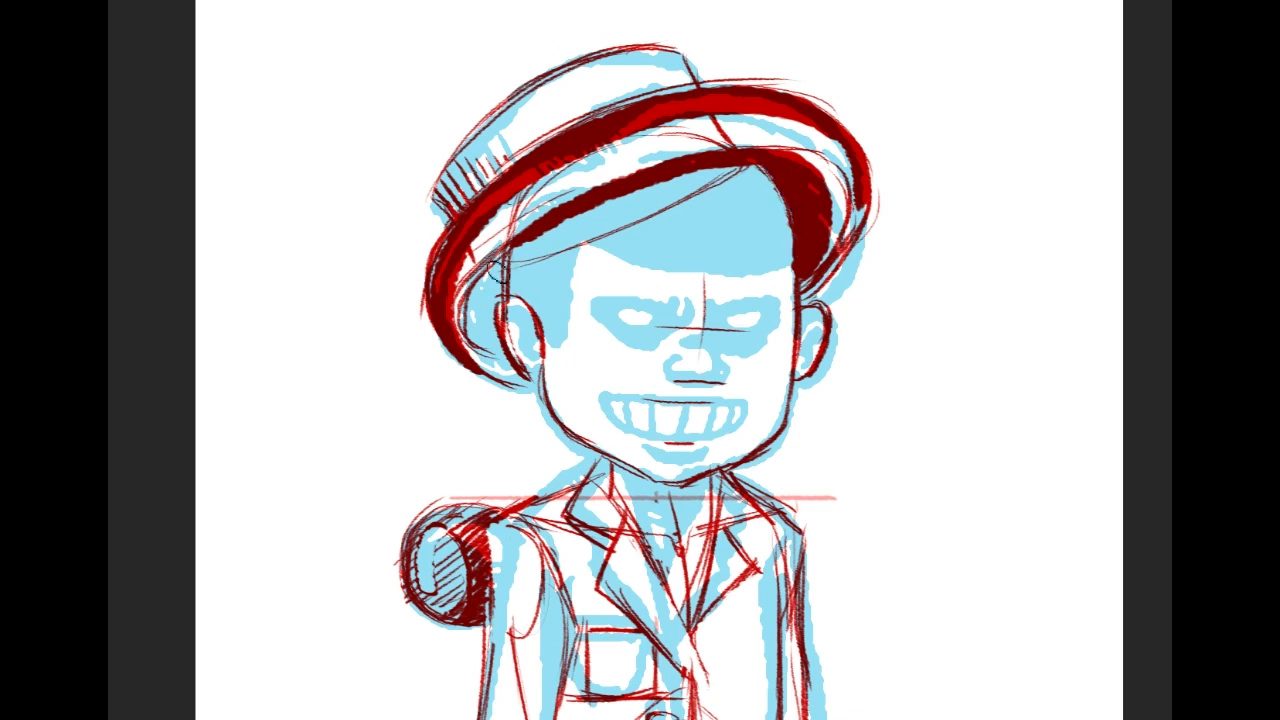
mouse_move(490, 265)
mouse_down()
mouse_move(473, 300)
mouse_move(502, 362)
mouse_move(485, 334)
mouse_move(497, 283)
mouse_up()
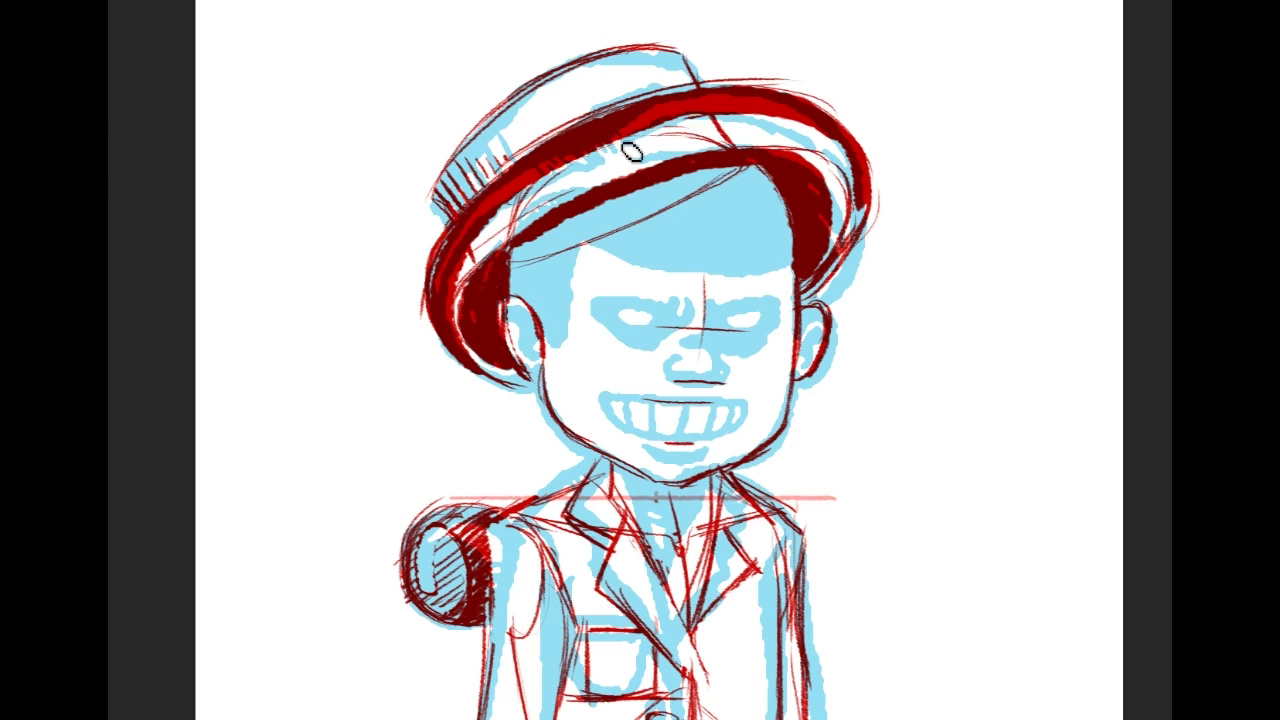
Erase the solid fill along the brim's edge to leave a narrow rim defined by thin lines.
drag(520, 194, 455, 298)
mouse_move(483, 247)
mouse_down()
mouse_move(459, 318)
mouse_move(457, 278)
mouse_move(483, 367)
mouse_up()
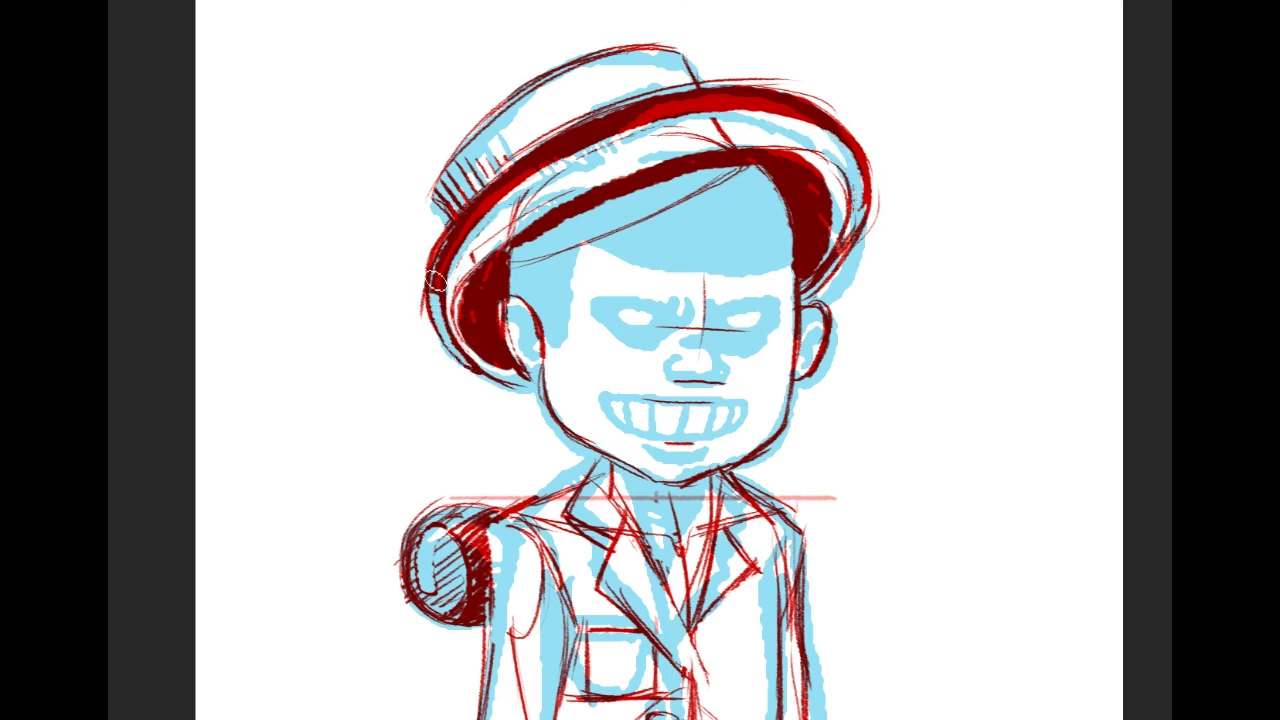
drag(452, 232, 611, 137)
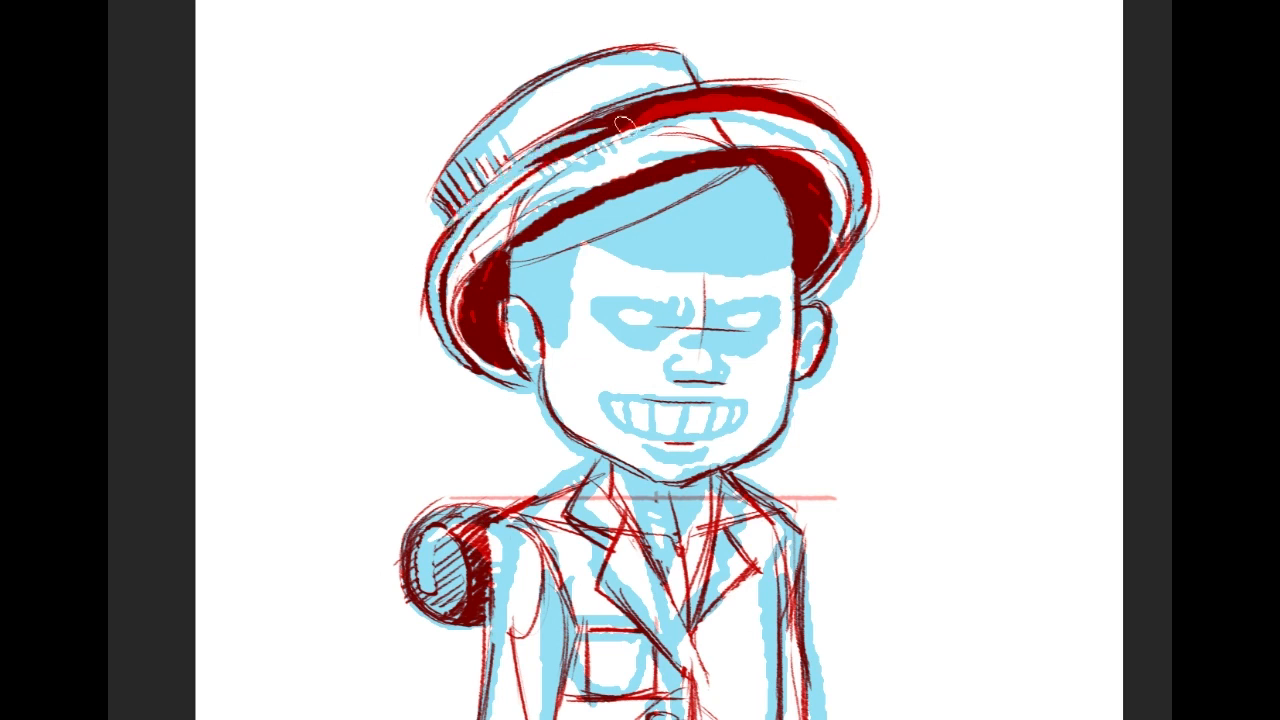
key(ctrl+z)
drag(486, 209, 656, 118)
key(ctrl+z)
drag(498, 197, 650, 126)
mouse_move(536, 160)
mouse_down()
mouse_move(676, 112)
mouse_move(718, 102)
mouse_move(558, 148)
mouse_move(782, 98)
mouse_up()
drag(646, 110, 810, 104)
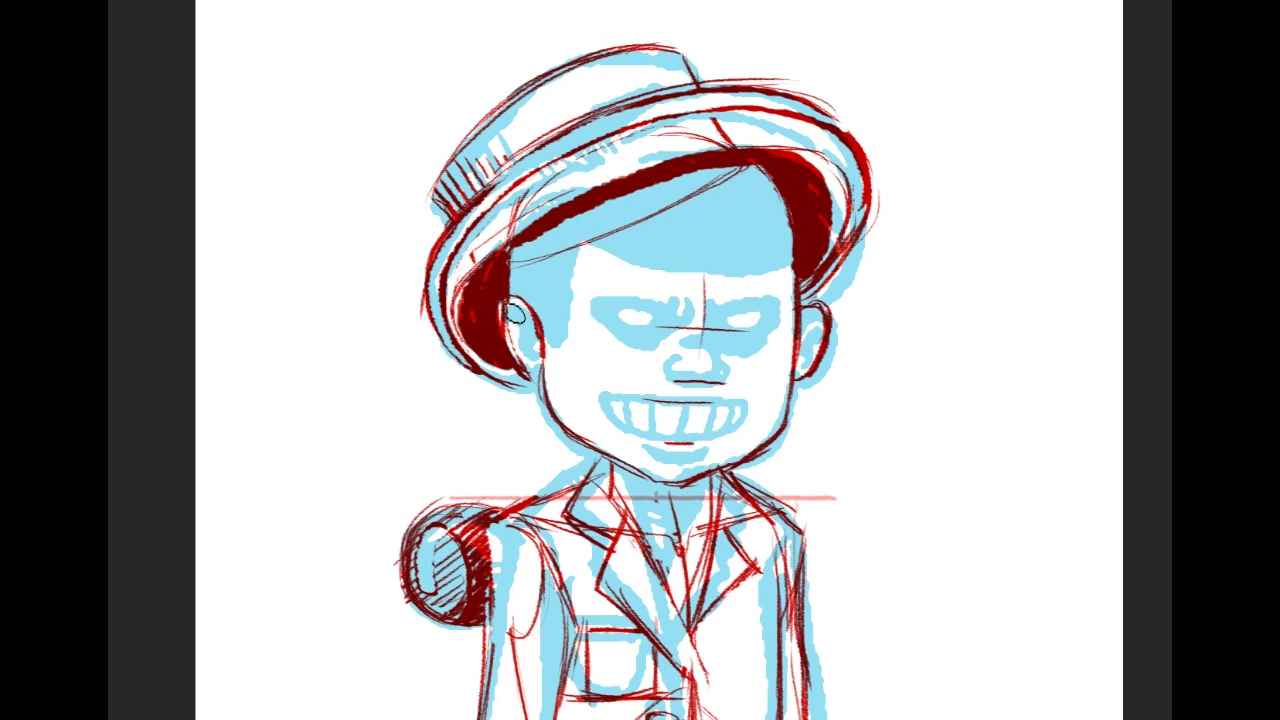
Tidy the hat's shadow around the near ear and redraw the brim's drooping lower edge beside it.
drag(510, 336, 538, 380)
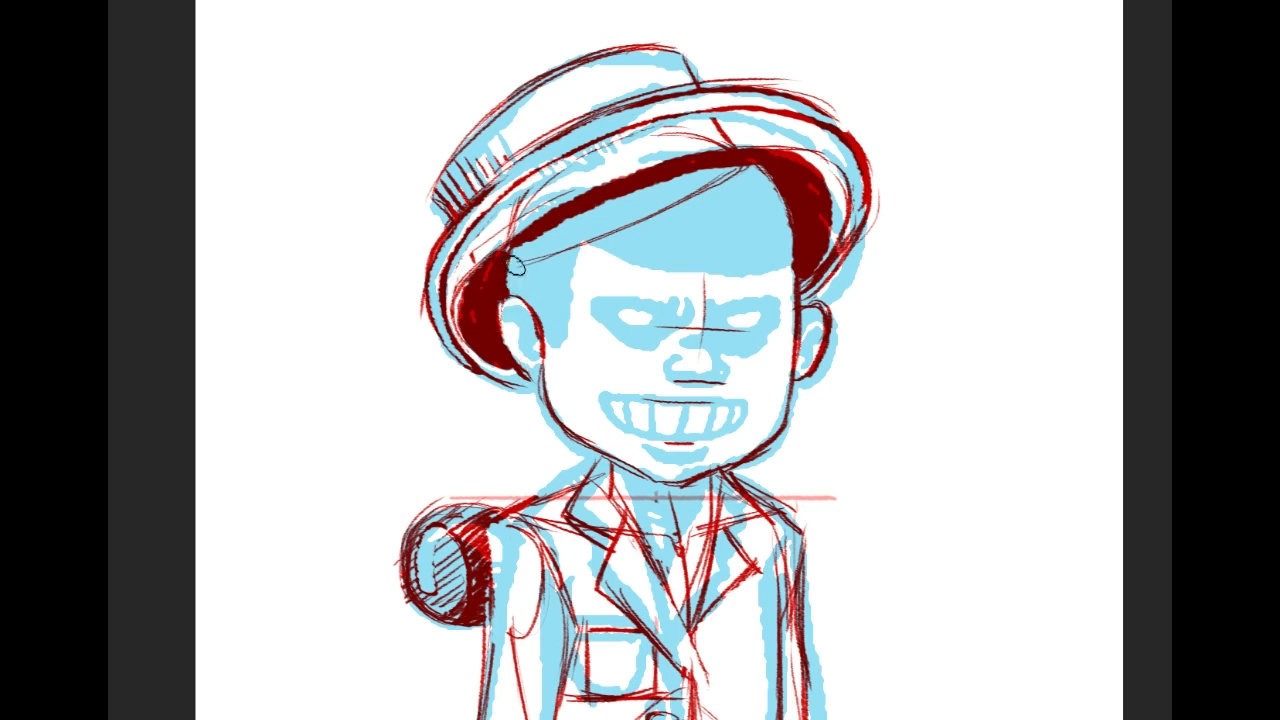
drag(655, 497, 668, 556)
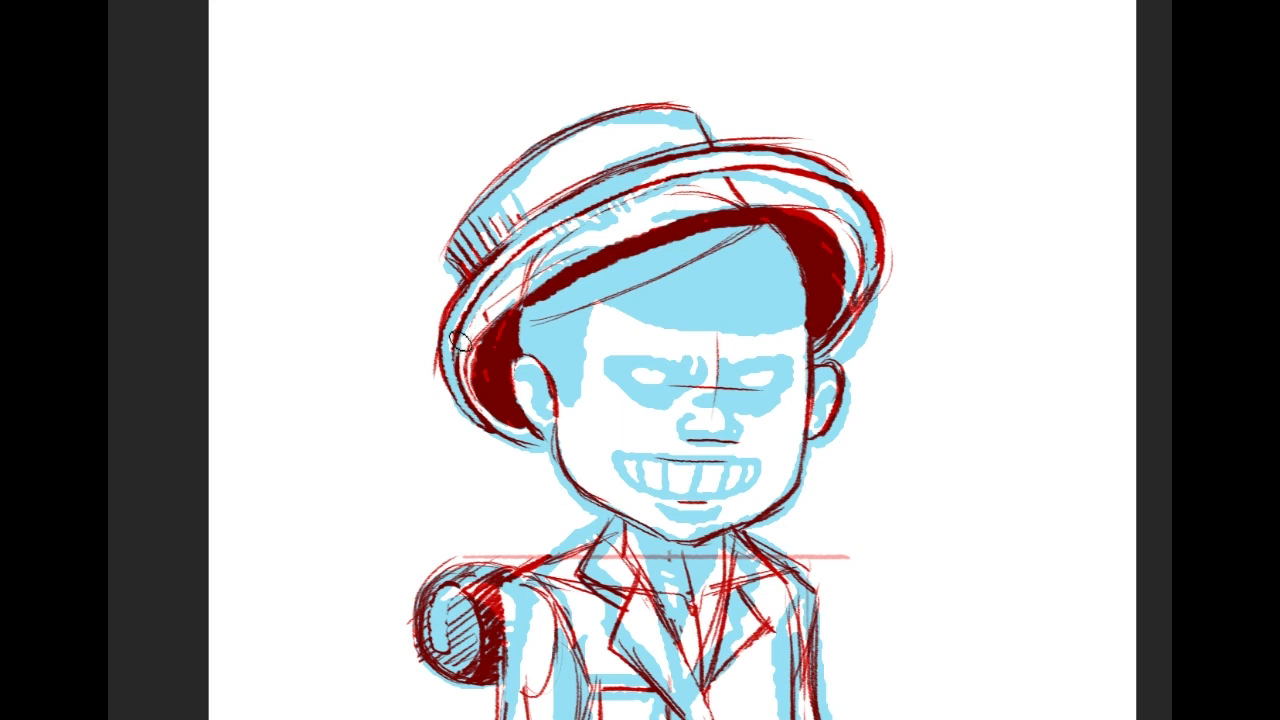
drag(467, 416, 457, 373)
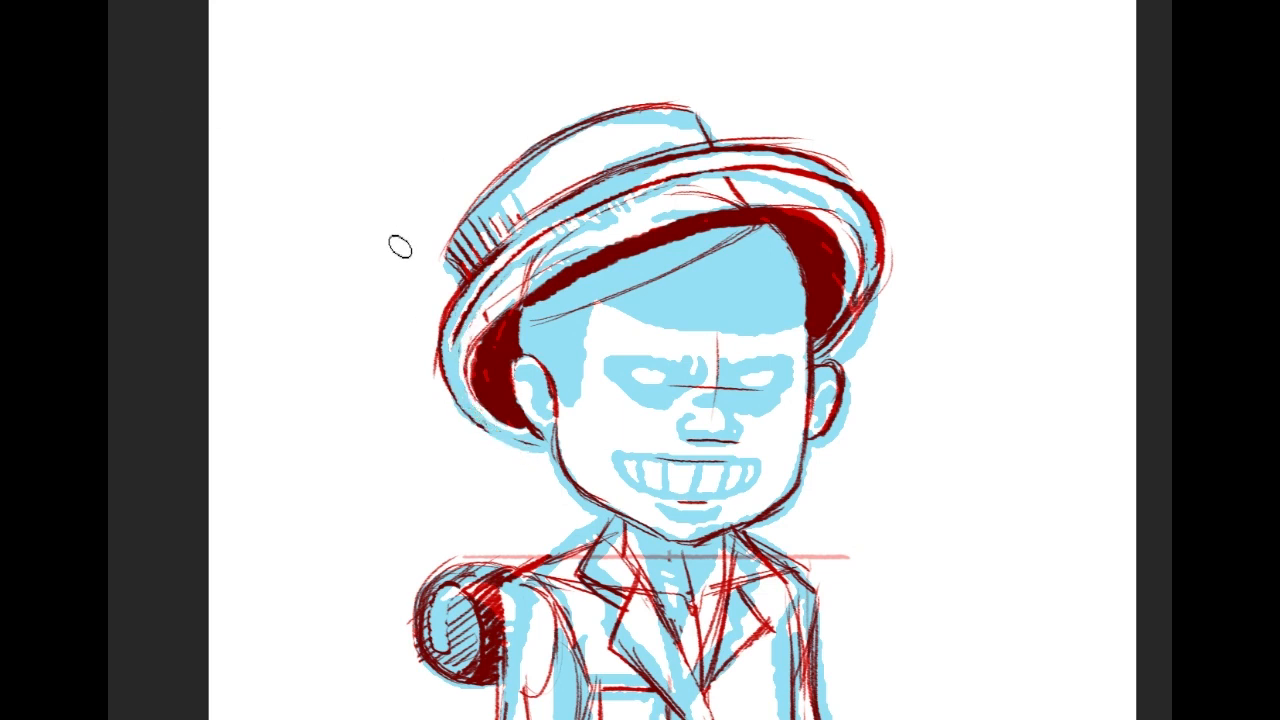
mouse_move(476, 327)
mouse_down()
mouse_move(457, 392)
mouse_move(452, 330)
mouse_move(469, 394)
mouse_move(507, 436)
mouse_up()
mouse_move(451, 391)
mouse_down()
mouse_move(540, 427)
mouse_move(555, 454)
mouse_up()
drag(478, 430, 547, 446)
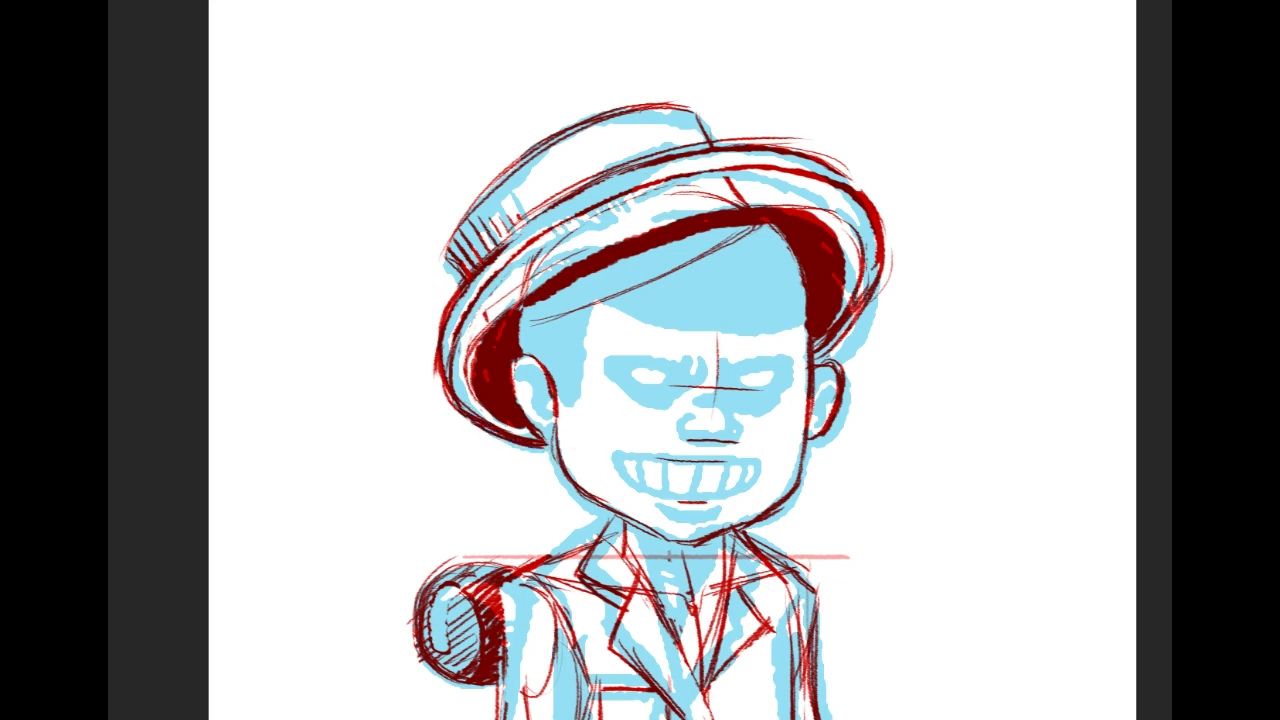
Sketch a small tilted head with a rounded skull and pointed chin in the blank area beside the character.
scroll(640, 360, right, 2)
drag(905, 346, 836, 386)
mouse_move(886, 352)
mouse_down()
mouse_move(825, 410)
mouse_move(849, 461)
mouse_up()
drag(834, 380, 865, 476)
mouse_move(895, 345)
mouse_down()
mouse_move(943, 385)
mouse_move(949, 491)
mouse_up()
drag(869, 430, 866, 475)
drag(867, 472, 912, 508)
drag(956, 472, 920, 512)
mouse_move(911, 336)
mouse_down()
mouse_move(940, 357)
mouse_move(969, 430)
mouse_up()
drag(832, 392, 868, 472)
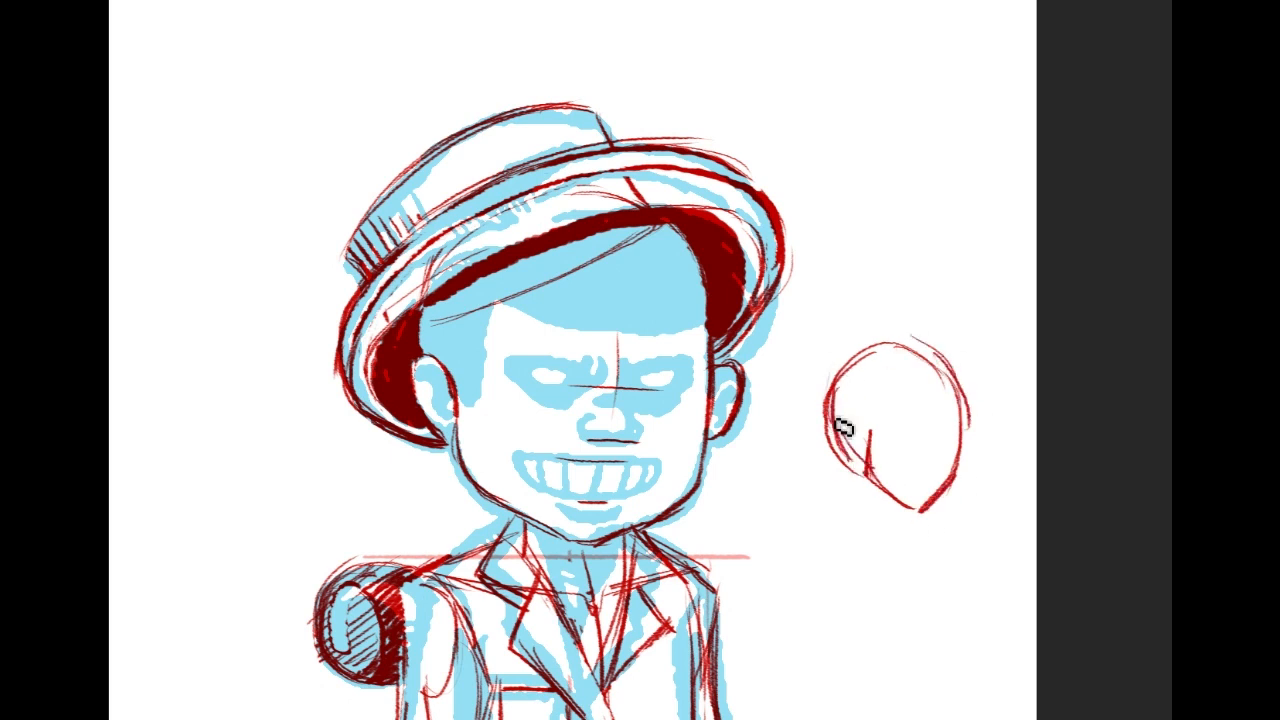
Draw a tilted ellipse around the small head's skull to mark where a hat wraps around it.
mouse_move(843, 427)
mouse_down()
mouse_move(931, 354)
mouse_move(969, 414)
mouse_up()
drag(838, 363, 961, 373)
drag(843, 410, 950, 358)
key(ctrl+z)
key(ctrl+z)
drag(836, 402, 952, 358)
drag(840, 398, 948, 362)
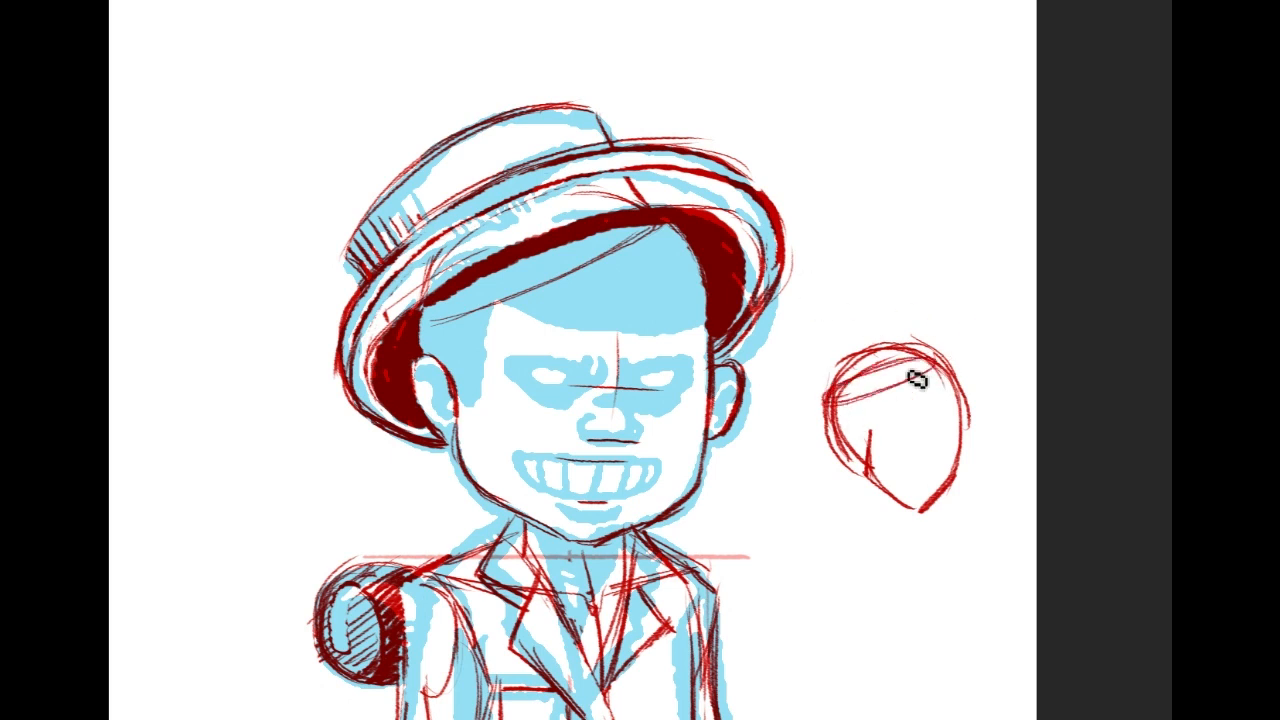
Draw a pointed cone party hat with a fluffy tip on the small head and reinforce its elliptical base.
mouse_move(822, 408)
mouse_down()
mouse_move(824, 294)
mouse_move(938, 358)
mouse_move(834, 284)
mouse_move(849, 262)
mouse_move(842, 276)
mouse_move(802, 260)
mouse_up()
drag(802, 305, 812, 288)
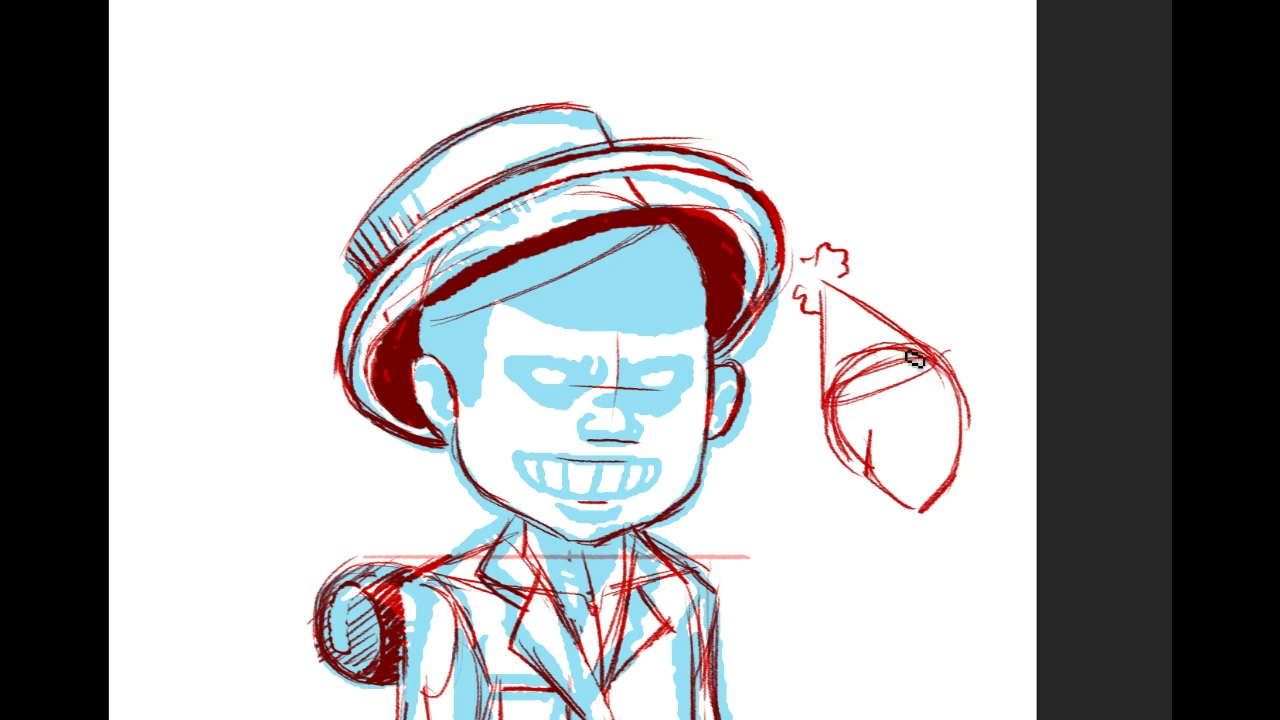
drag(842, 383, 935, 362)
mouse_move(838, 380)
mouse_down()
mouse_move(960, 368)
mouse_move(960, 400)
mouse_up()
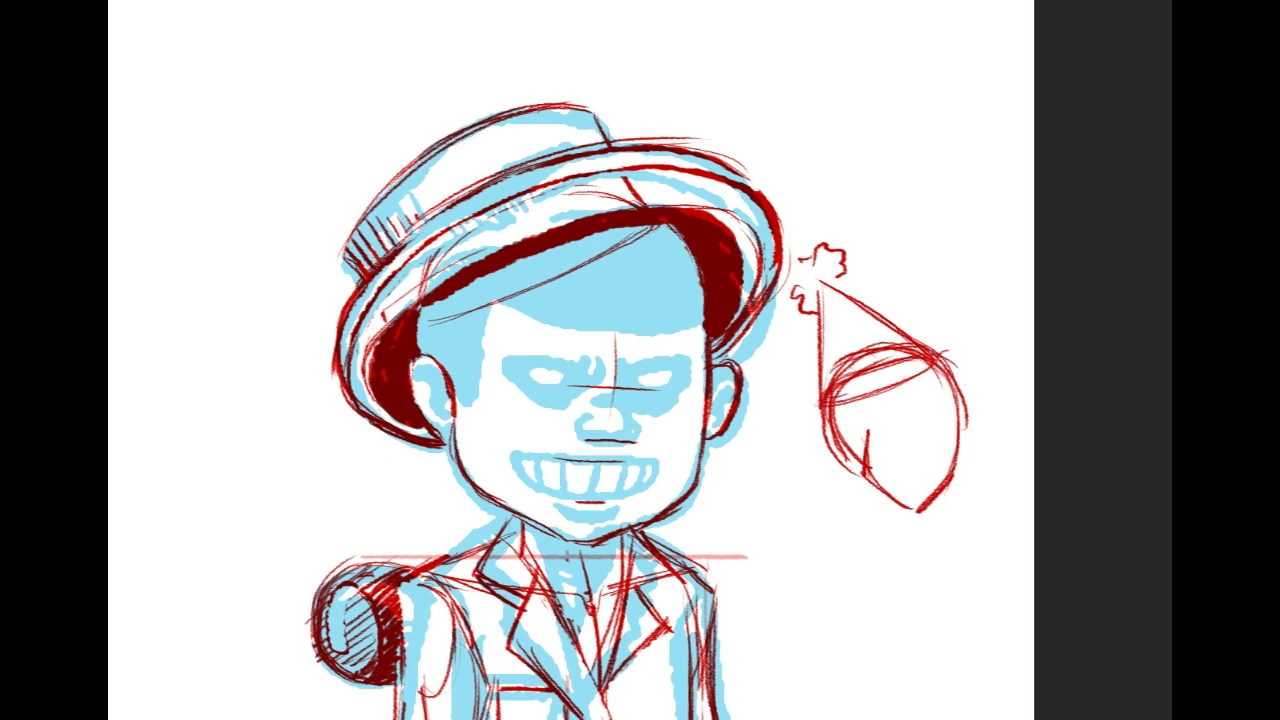
Sketch a second small head with a rounded skull, jaw line and pointed chin below the first one.
scroll(803, 257, down, 5)
drag(835, 355, 888, 328)
drag(822, 425, 834, 440)
mouse_move(860, 337)
mouse_down()
mouse_move(848, 460)
mouse_move(921, 346)
mouse_move(970, 388)
mouse_move(957, 460)
mouse_move(907, 525)
mouse_up()
mouse_move(966, 405)
mouse_down()
mouse_move(935, 492)
mouse_move(908, 524)
mouse_up()
drag(868, 417, 870, 490)
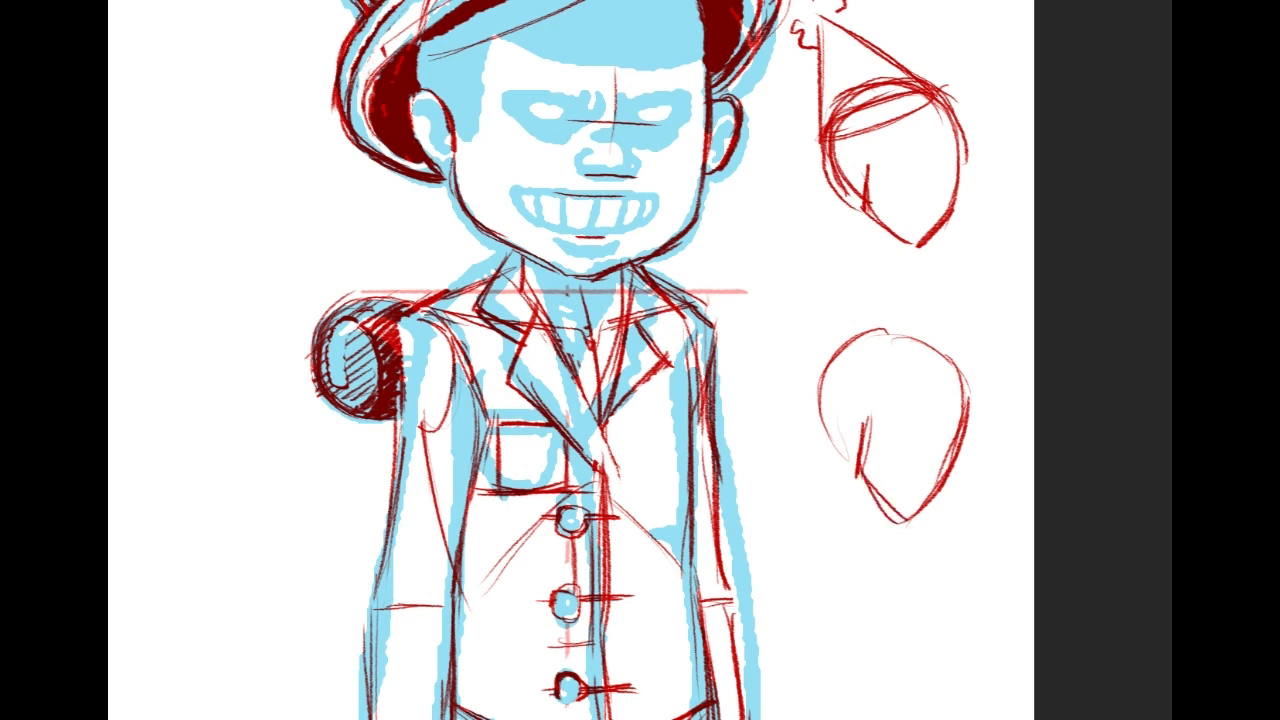
Draw a narrow, slightly tilted ellipse around the second head's skull as the base of a hat.
drag(829, 363, 958, 352)
mouse_move(812, 366)
mouse_down()
mouse_move(960, 356)
mouse_move(944, 360)
mouse_up()
drag(818, 368, 958, 368)
key(ctrl+z)
mouse_move(820, 380)
mouse_down()
mouse_move(937, 377)
mouse_move(942, 362)
mouse_up()
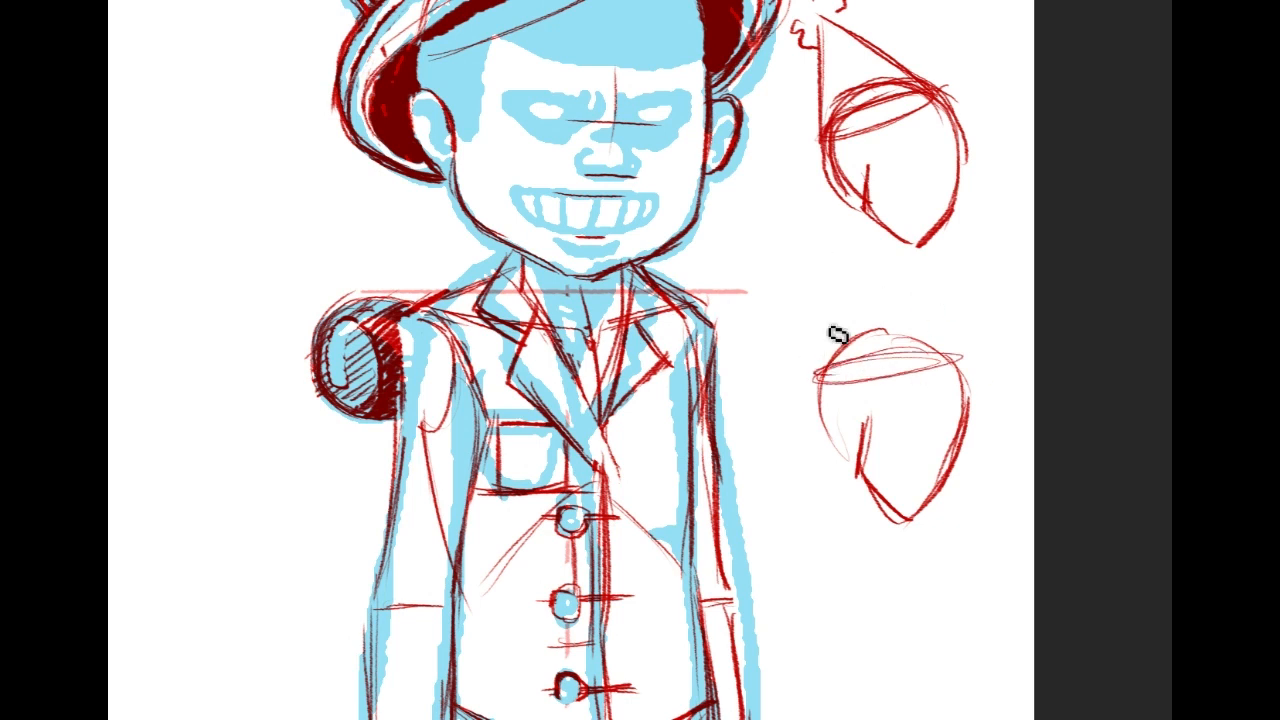
Build a top hat's cylinder above the second head with two slightly curved sides and an elliptical top.
mouse_move(820, 380)
mouse_down()
mouse_move(794, 246)
mouse_move(823, 382)
mouse_up()
drag(801, 258, 823, 372)
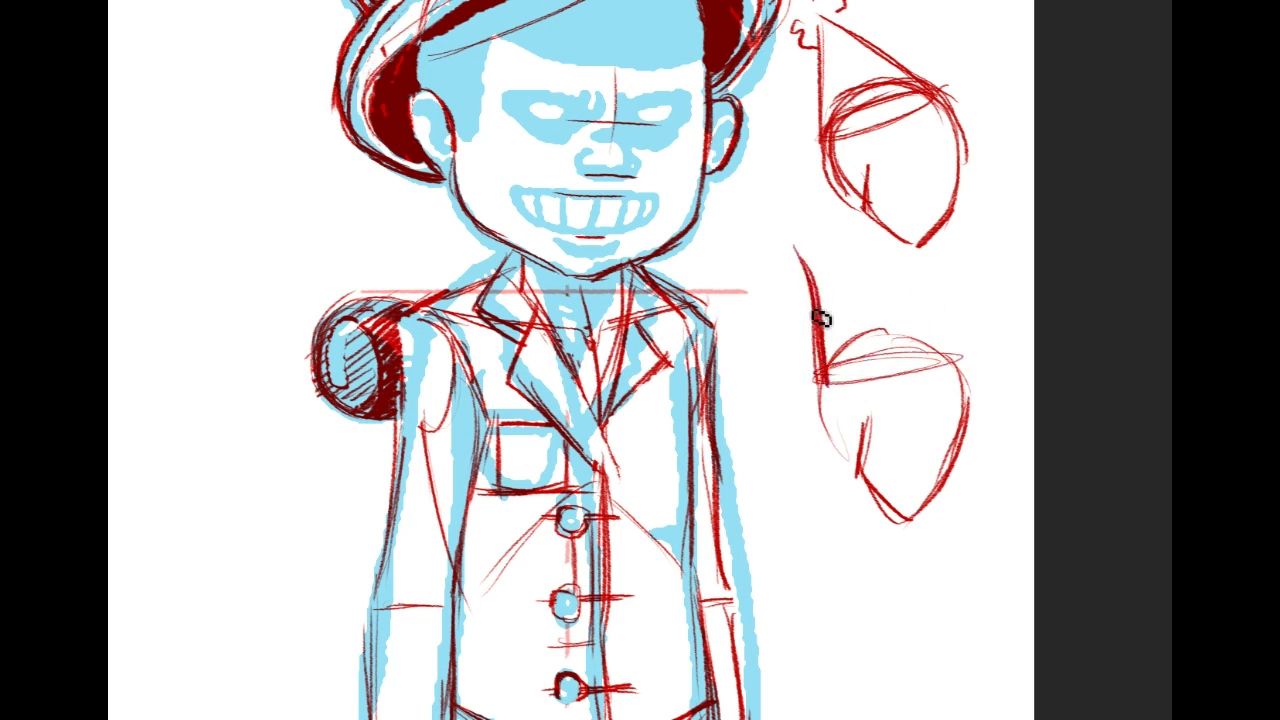
mouse_move(924, 261)
mouse_down()
mouse_move(963, 374)
mouse_move(941, 251)
mouse_up()
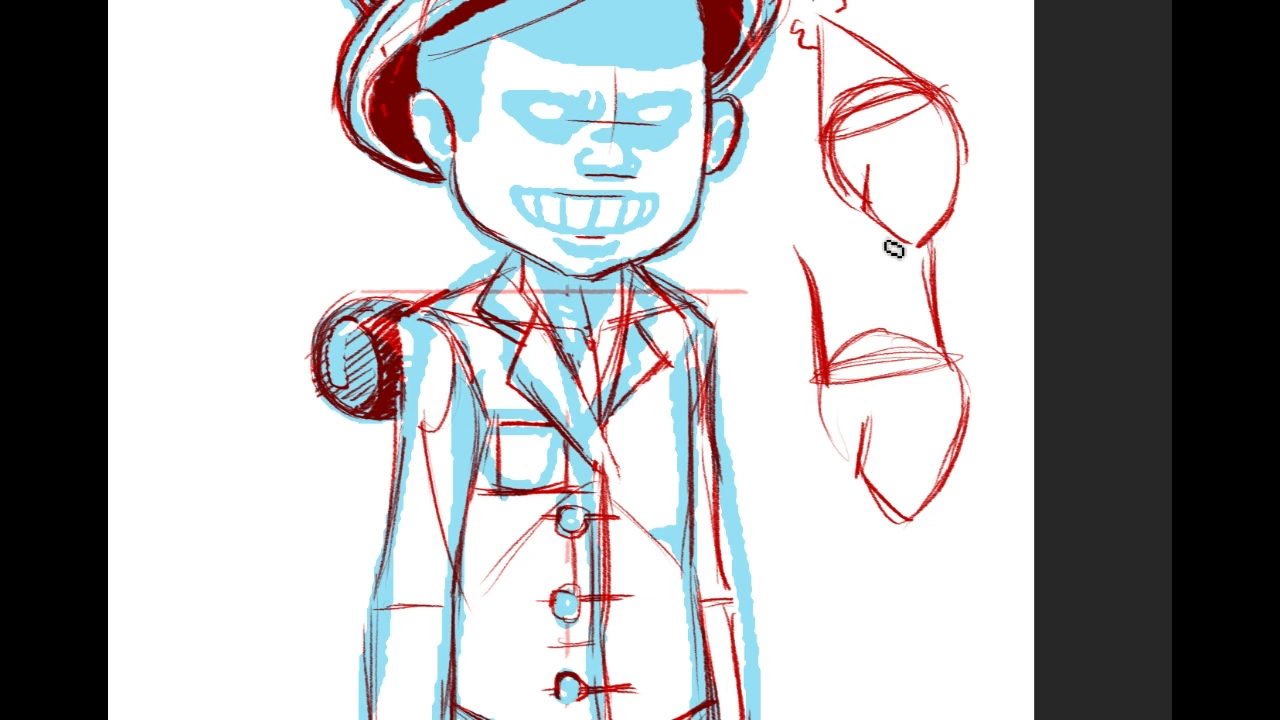
mouse_move(829, 263)
mouse_down()
mouse_move(885, 276)
mouse_move(879, 246)
mouse_move(925, 277)
mouse_move(897, 248)
mouse_move(893, 279)
mouse_move(868, 251)
mouse_move(886, 288)
mouse_move(893, 248)
mouse_move(886, 288)
mouse_move(827, 266)
mouse_move(912, 257)
mouse_up()
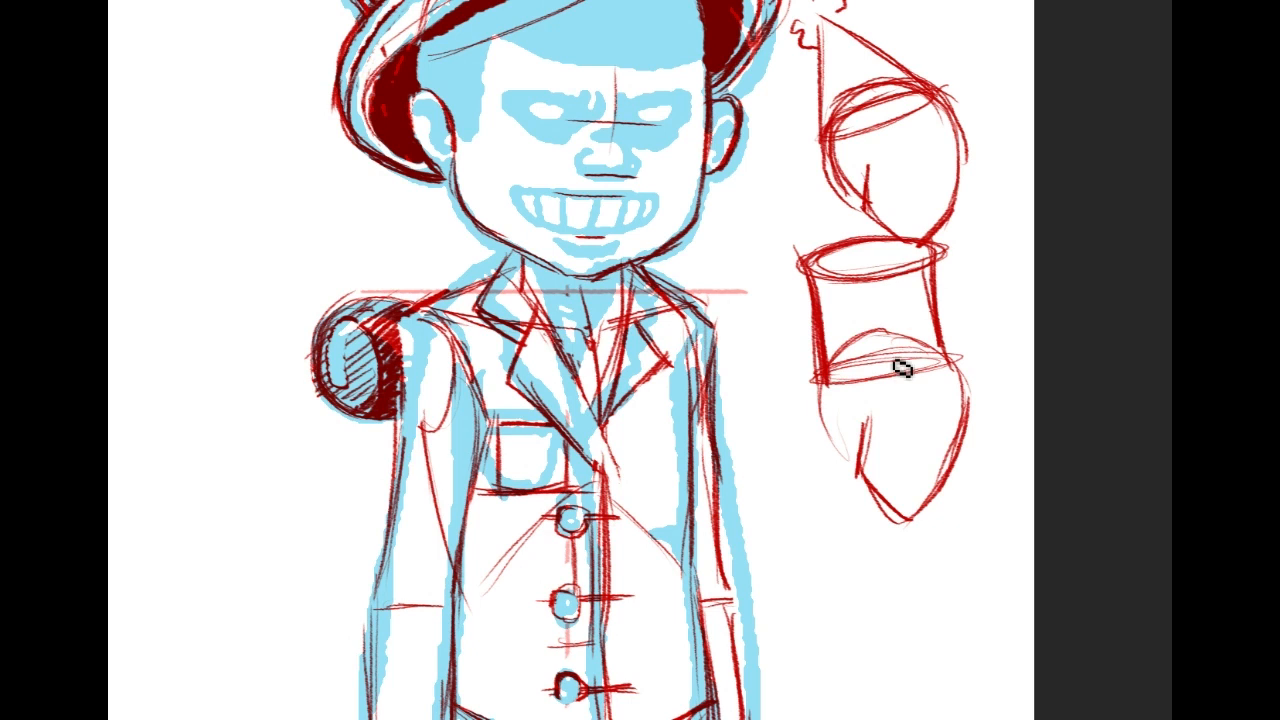
Draw a wide flat elliptical brim around the base of the top hat.
drag(868, 253, 891, 373)
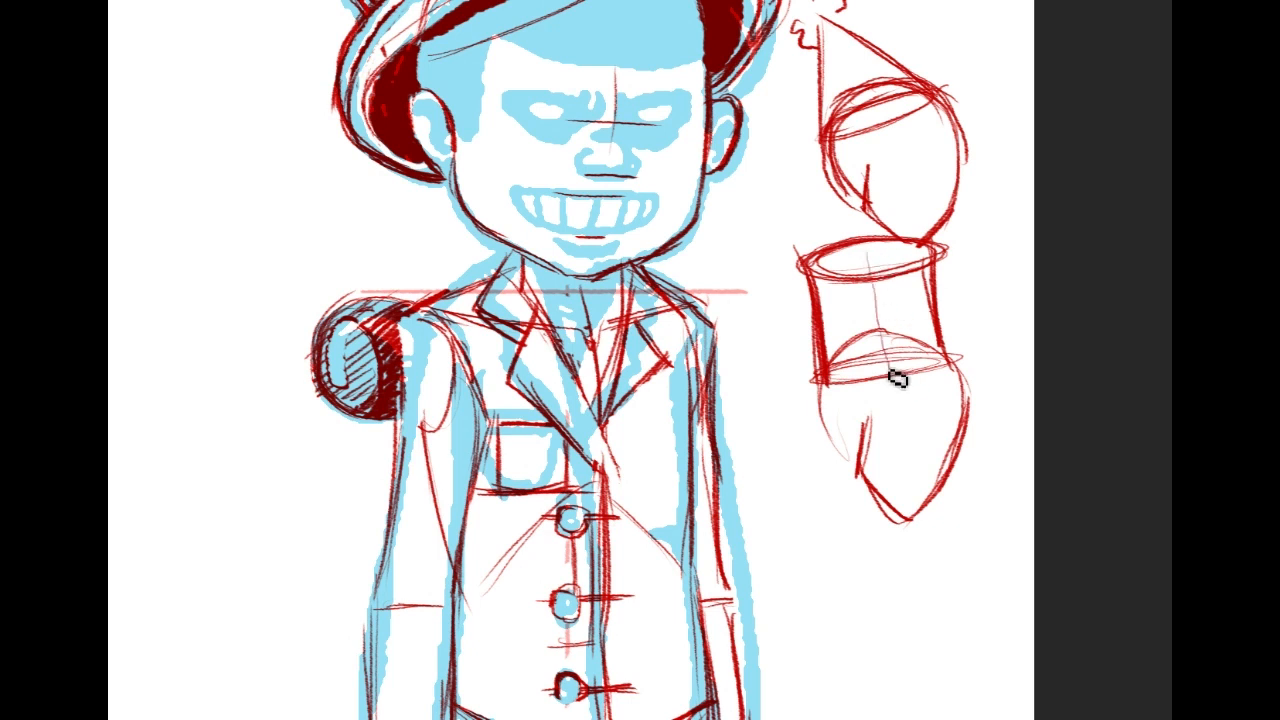
key(ctrl+z)
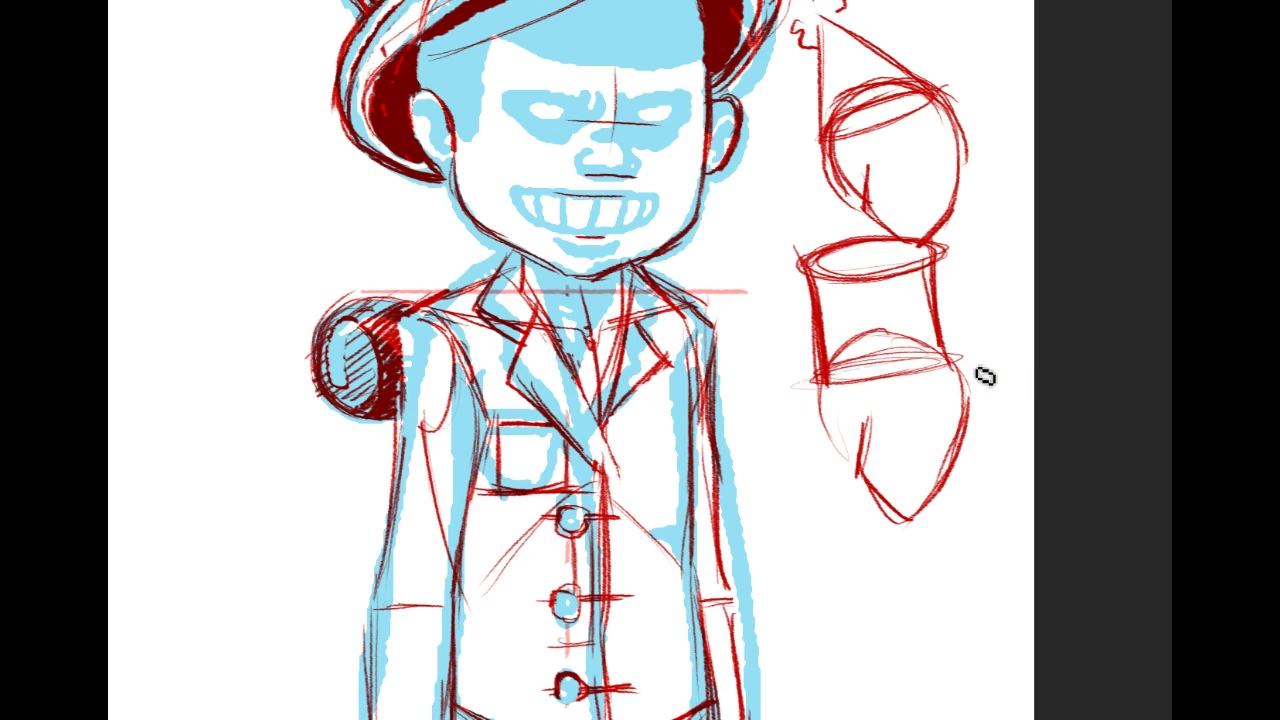
mouse_move(795, 397)
mouse_down()
mouse_move(866, 403)
mouse_move(925, 370)
mouse_up()
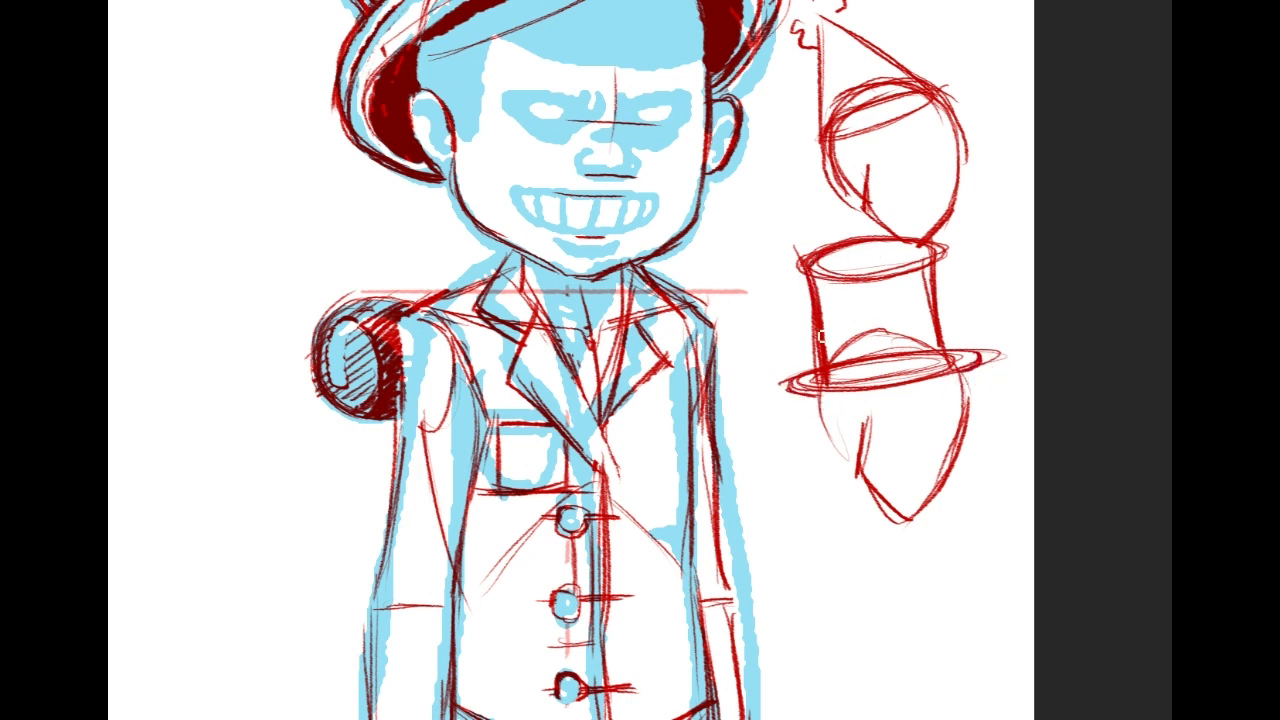
scroll(1143, 402, down, 1)
scroll(1143, 402, up, 5)
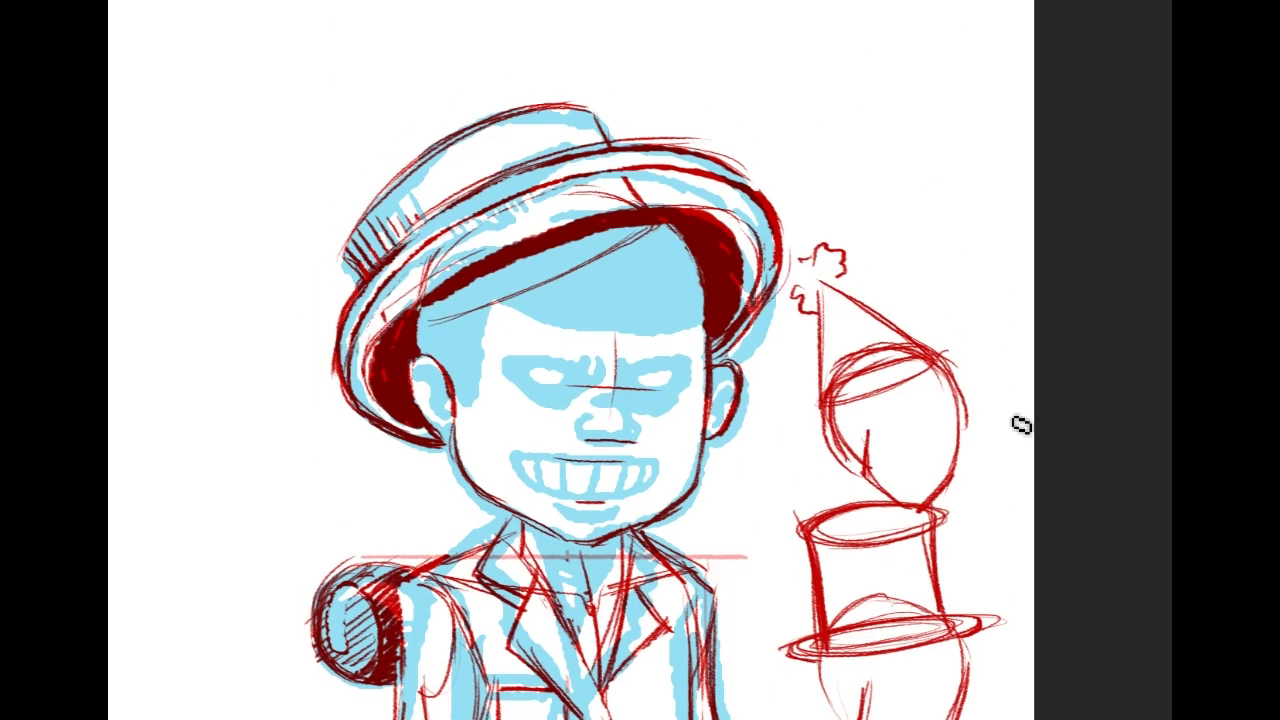
scroll(640, 360, down, 5)
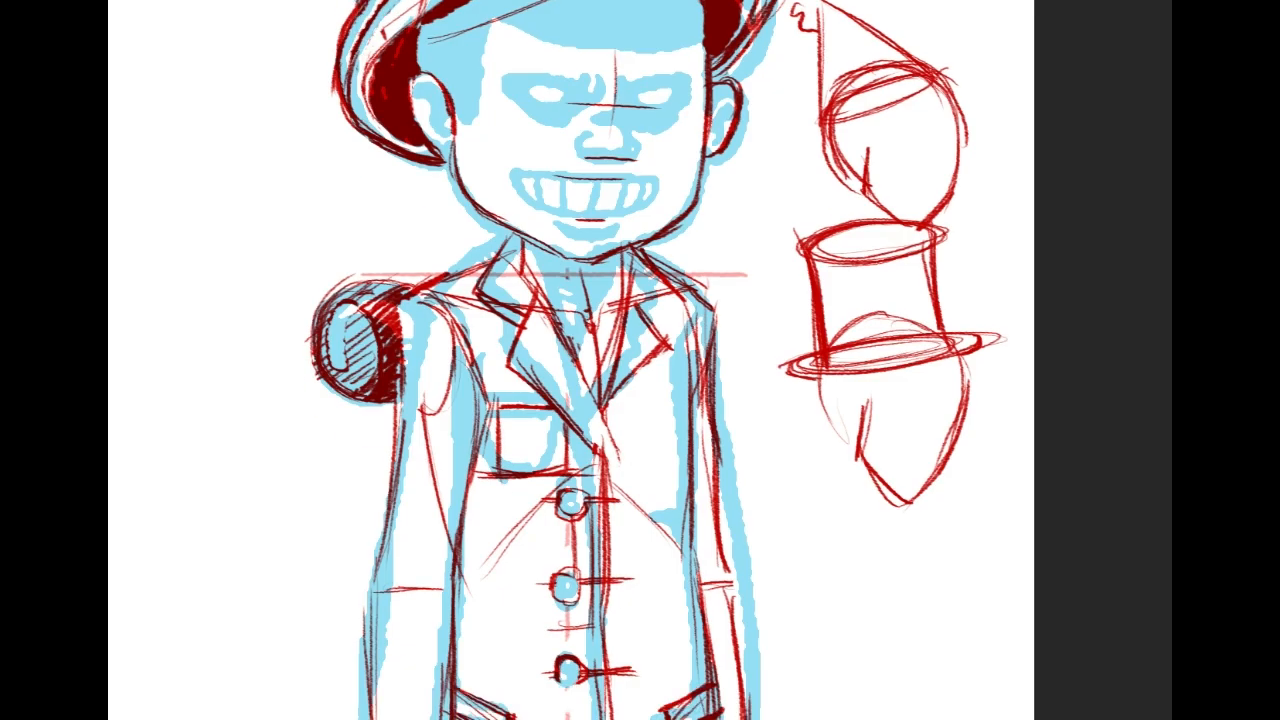
scroll(640, 360, up, 4)
scroll(640, 360, down, 4)
scroll(640, 360, down, 1)
scroll(640, 360, up, 1)
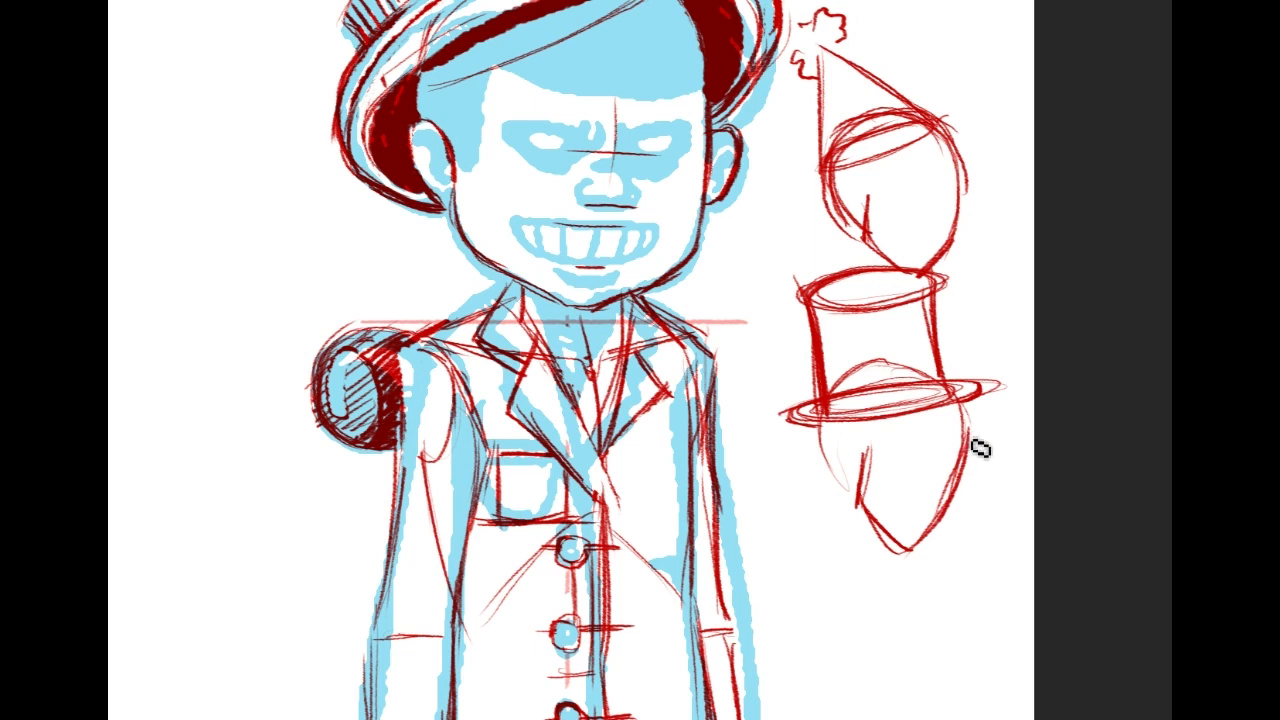
Touch up the line under the hat's brim and add a short stroke across the shirt collar.
drag(534, 5, 543, 239)
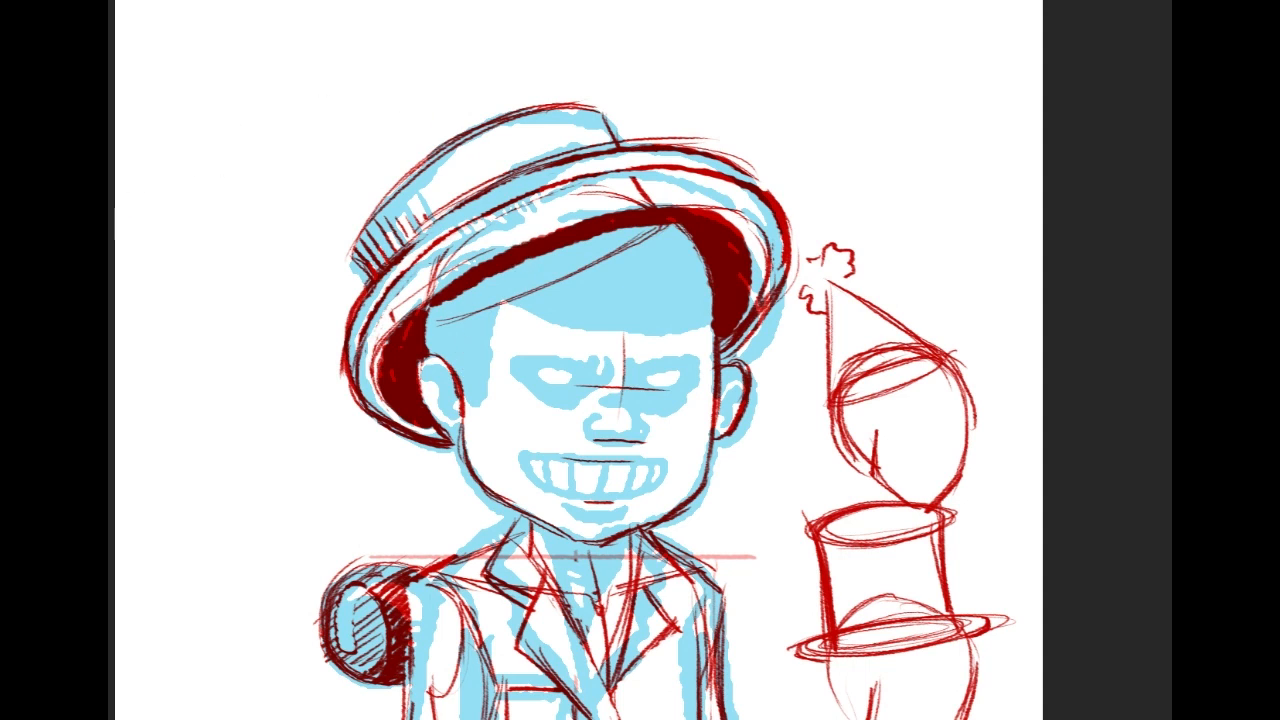
drag(612, 238, 434, 310)
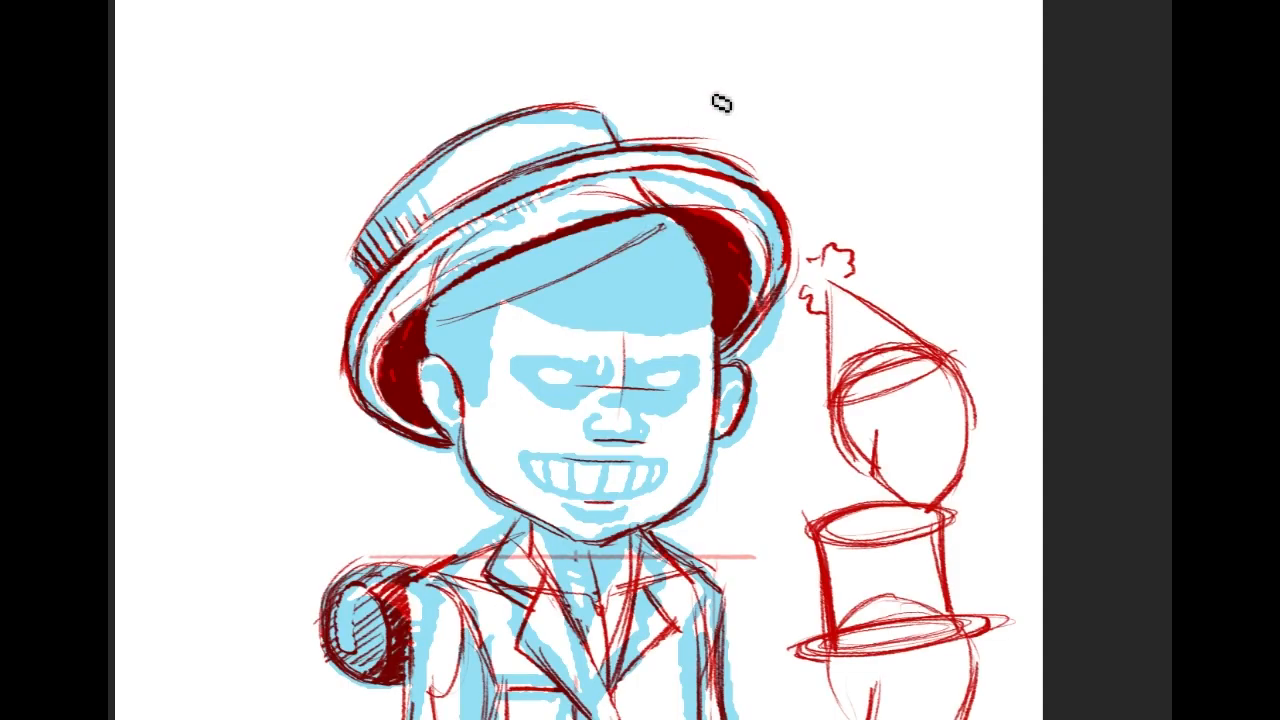
mouse_move(433, 509)
mouse_down()
mouse_move(433, 430)
mouse_move(503, 279)
mouse_up()
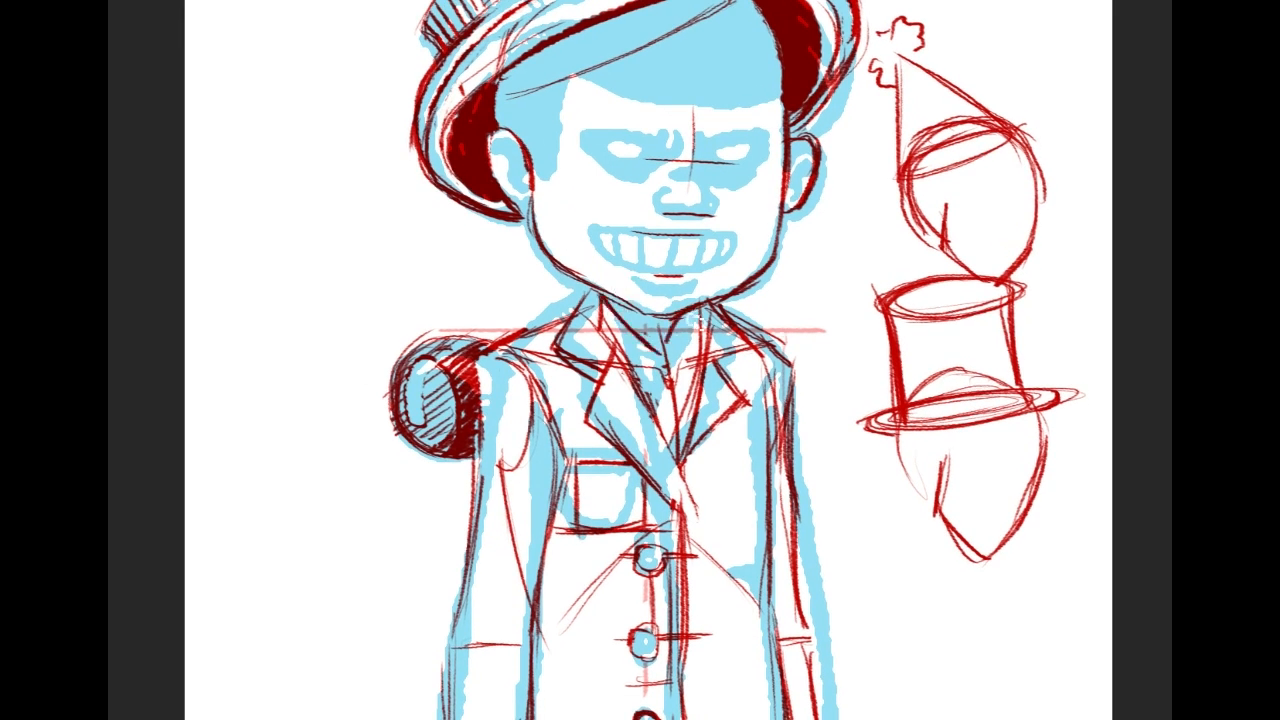
mouse_move(697, 351)
mouse_down()
mouse_move(638, 352)
mouse_move(637, 366)
mouse_up()
Sketch the left trouser leg's straight outer edge, a diagonal fold below the knee and a curved hem over the shoe.
mouse_move(640, 500)
mouse_down()
mouse_move(636, 593)
mouse_move(645, 162)
mouse_up()
mouse_move(640, 560)
mouse_down()
mouse_move(695, 49)
mouse_move(695, 62)
mouse_up()
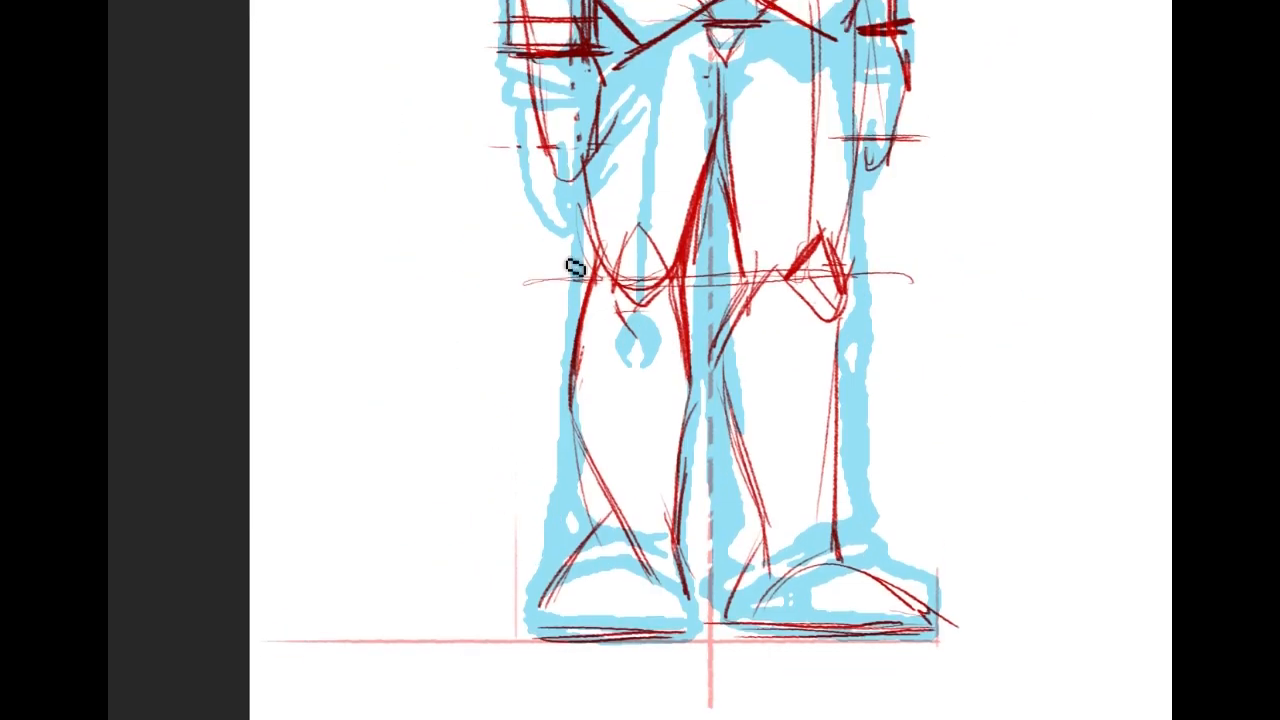
drag(578, 178, 668, 384)
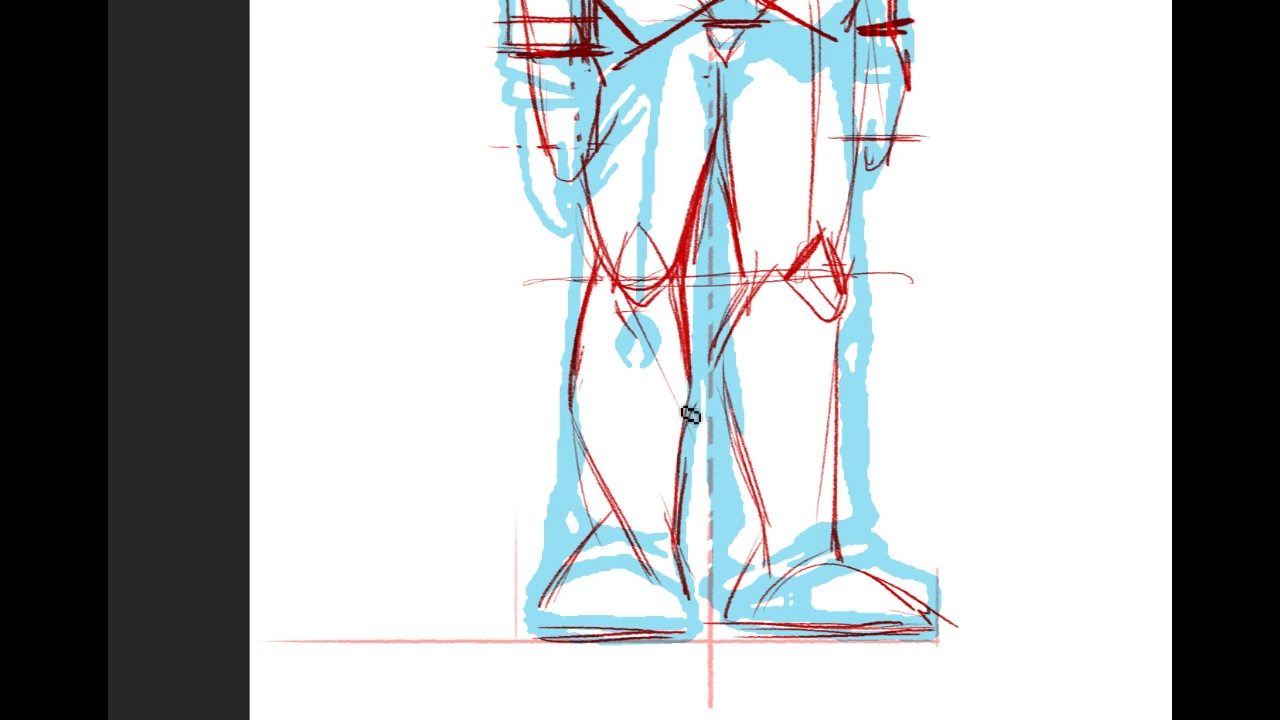
mouse_move(568, 190)
mouse_down()
mouse_move(563, 437)
mouse_move(541, 538)
mouse_move(570, 446)
mouse_move(572, 506)
mouse_move(563, 572)
mouse_move(551, 574)
mouse_move(627, 498)
mouse_up()
drag(627, 498, 694, 592)
drag(680, 540, 553, 545)
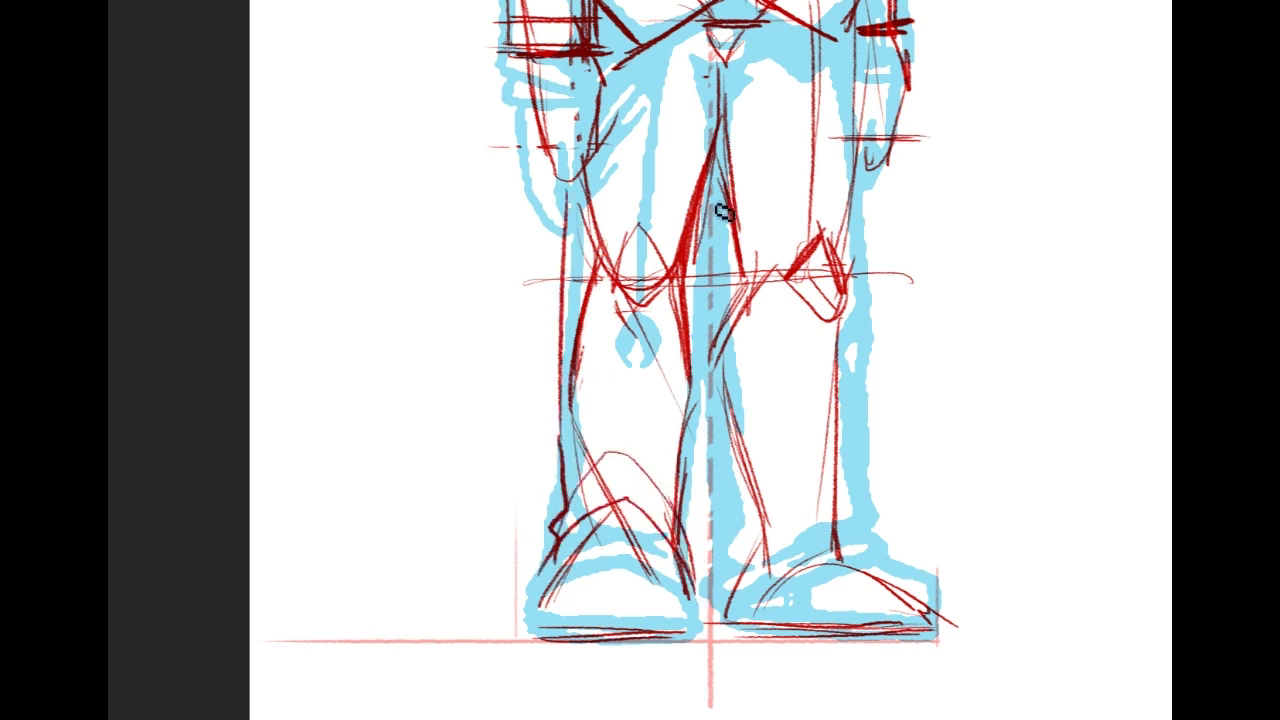
Draw the left trouser leg's inner edge from crotch to ankle and outline the outer side of its shoe.
drag(716, 166, 698, 390)
drag(714, 196, 693, 416)
drag(704, 242, 688, 408)
drag(675, 288, 689, 496)
drag(693, 398, 686, 536)
drag(566, 556, 563, 649)
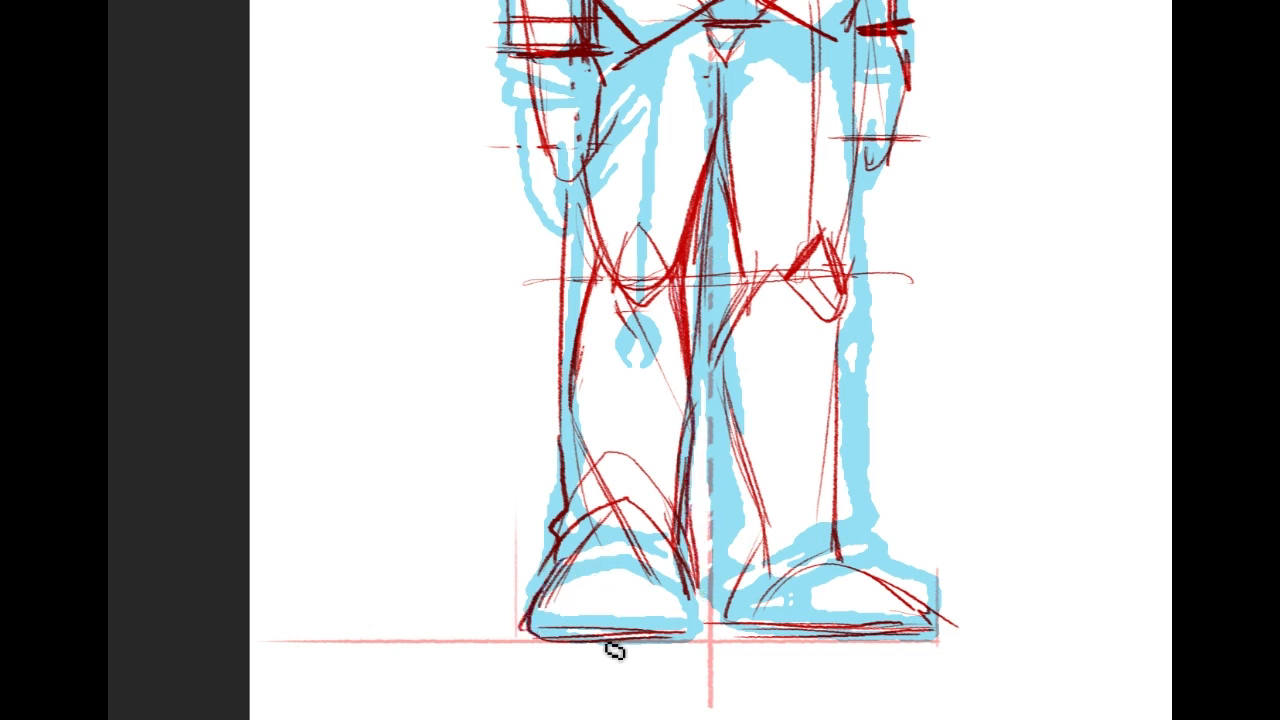
Outline the right trouser leg with a creased, curved hem and its shoe, and reinforce the left shoe's inner edge and sole.
mouse_move(722, 425)
mouse_down()
mouse_move(730, 596)
mouse_move(903, 494)
mouse_up()
mouse_move(720, 608)
mouse_down()
mouse_move(880, 527)
mouse_move(838, 560)
mouse_up()
mouse_move(853, 245)
mouse_down()
mouse_move(868, 525)
mouse_move(879, 566)
mouse_move(938, 619)
mouse_up()
mouse_move(882, 570)
mouse_down()
mouse_move(946, 636)
mouse_move(927, 601)
mouse_move(869, 573)
mouse_move(936, 635)
mouse_up()
drag(722, 630, 886, 621)
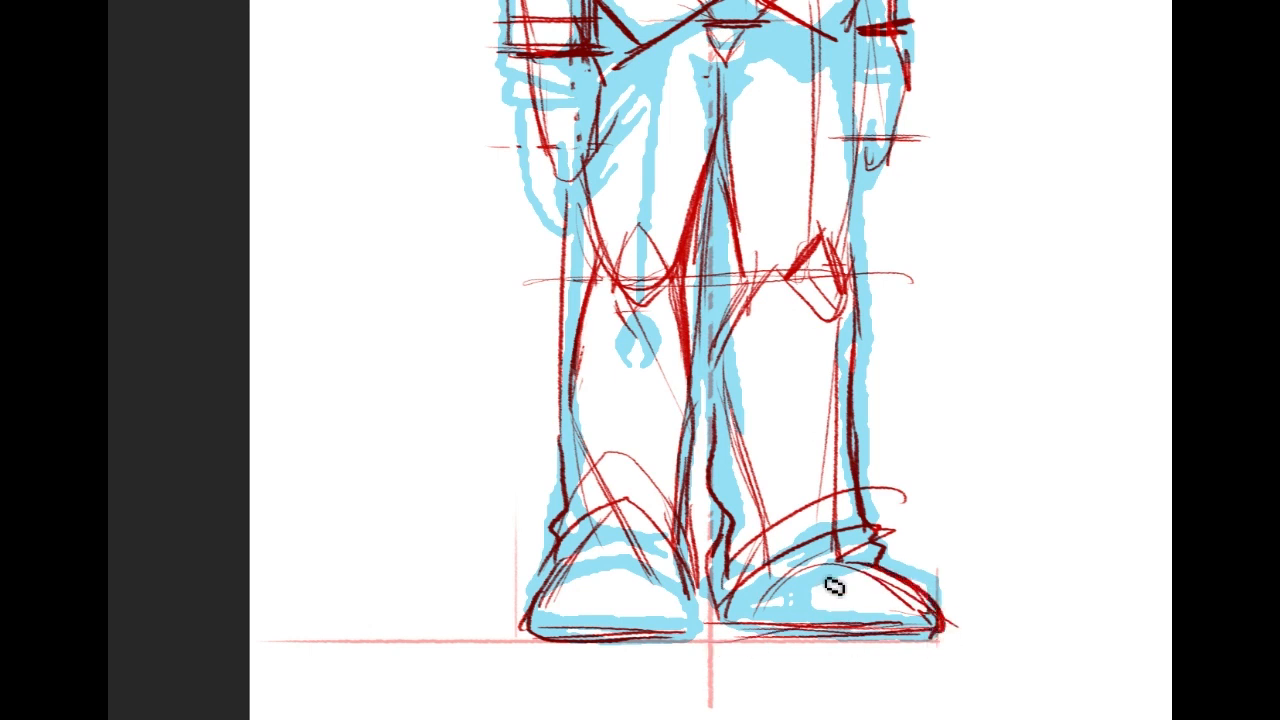
drag(667, 574, 708, 627)
drag(548, 642, 694, 630)
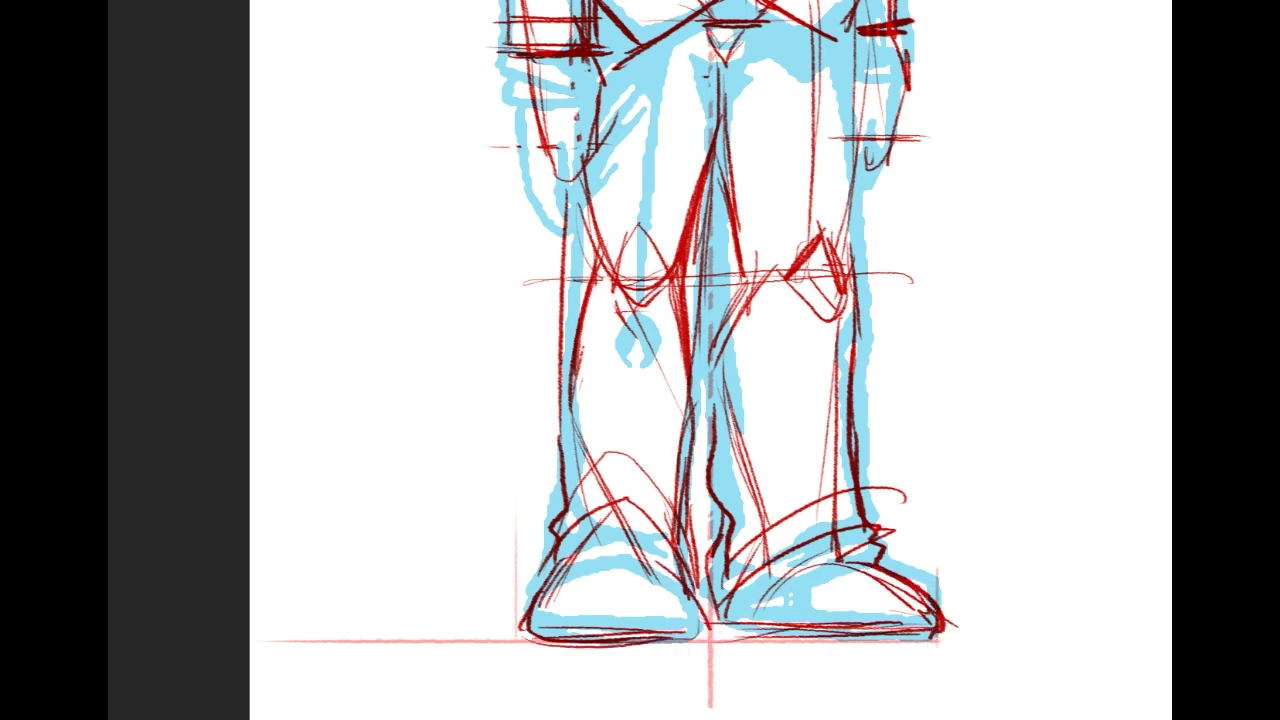
Strengthen the lines between the legs and darken the short horizontal line at the waist under the coat's hem.
drag(732, 268, 722, 367)
drag(711, 294, 712, 430)
drag(710, 292, 703, 436)
scroll(765, 292, up, 3)
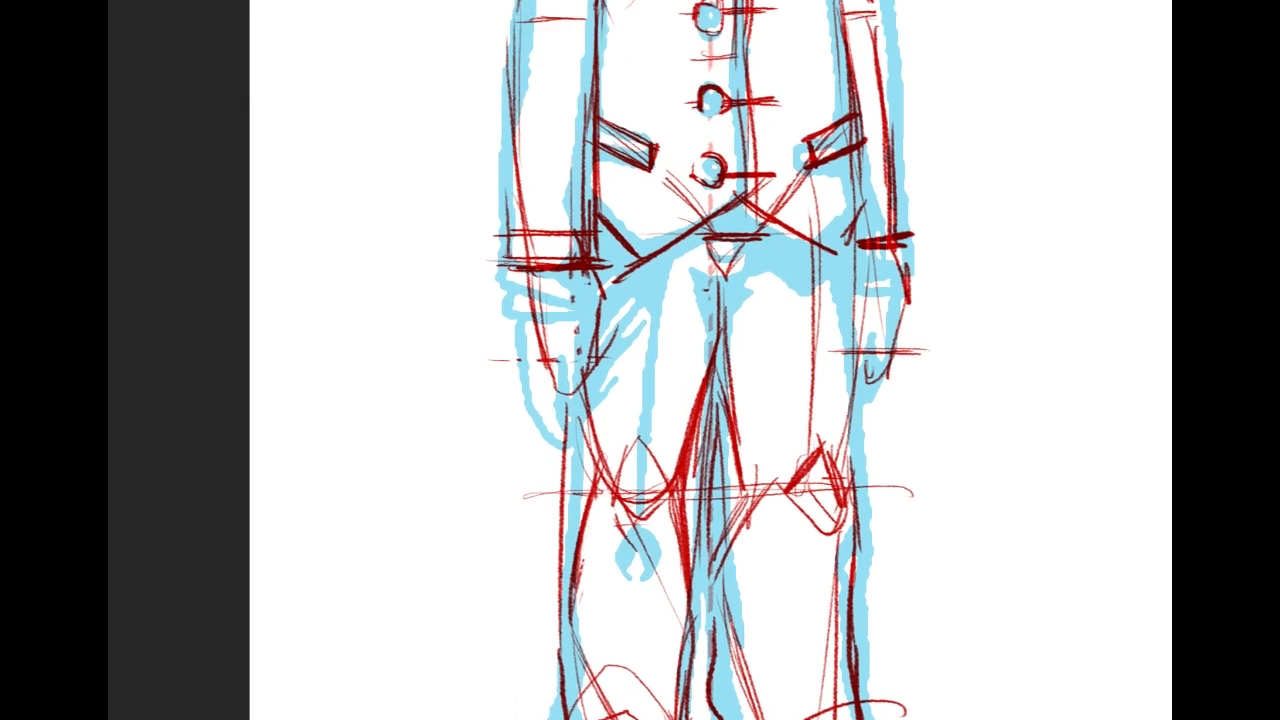
drag(692, 273, 772, 271)
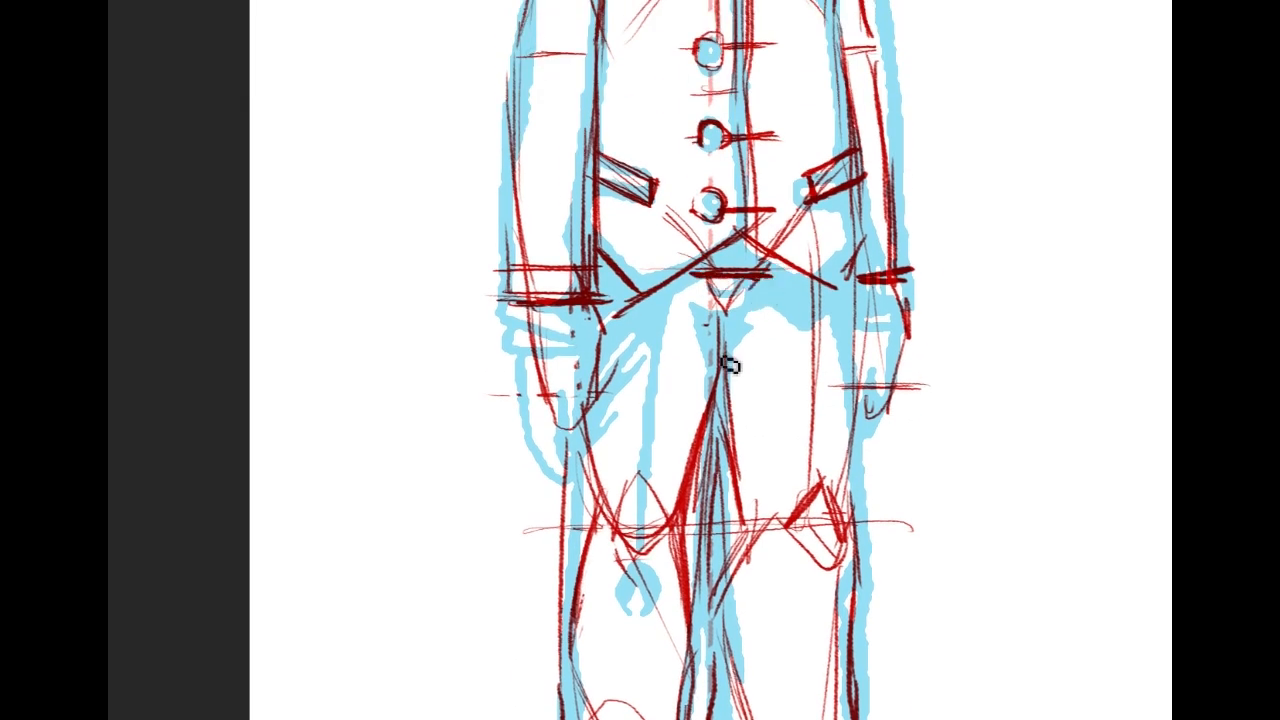
Draw long diagonal folds from the crotch to the right knee and thicken the trousers' centre seam.
drag(733, 284, 870, 545)
mouse_move(783, 458)
mouse_down()
mouse_move(758, 314)
mouse_move(728, 385)
mouse_up()
drag(724, 284, 712, 408)
drag(726, 330, 710, 405)
mouse_move(712, 460)
mouse_down()
mouse_move(723, 376)
mouse_move(710, 482)
mouse_up()
drag(728, 396, 709, 530)
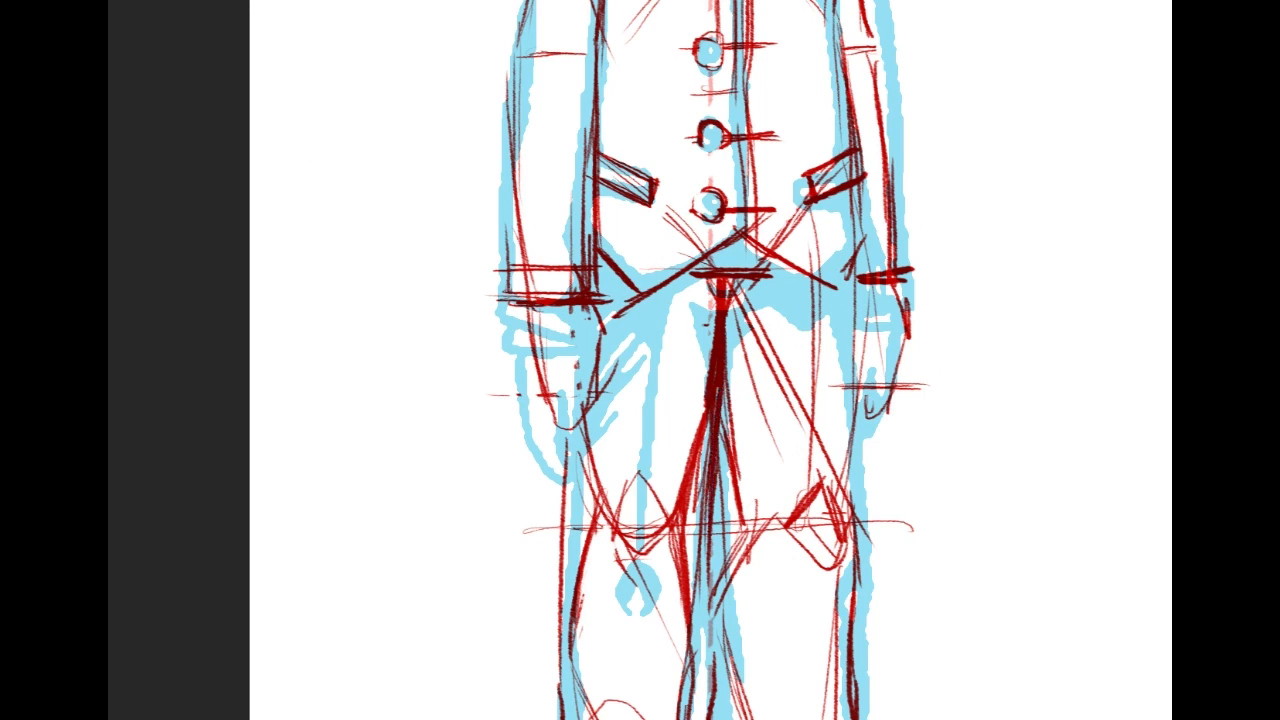
Remove the excess strokes beside the trousers' centre seam just below the crotch.
key(ctrl+z)
key(ctrl+z)
key(ctrl+z)
key(ctrl+z)
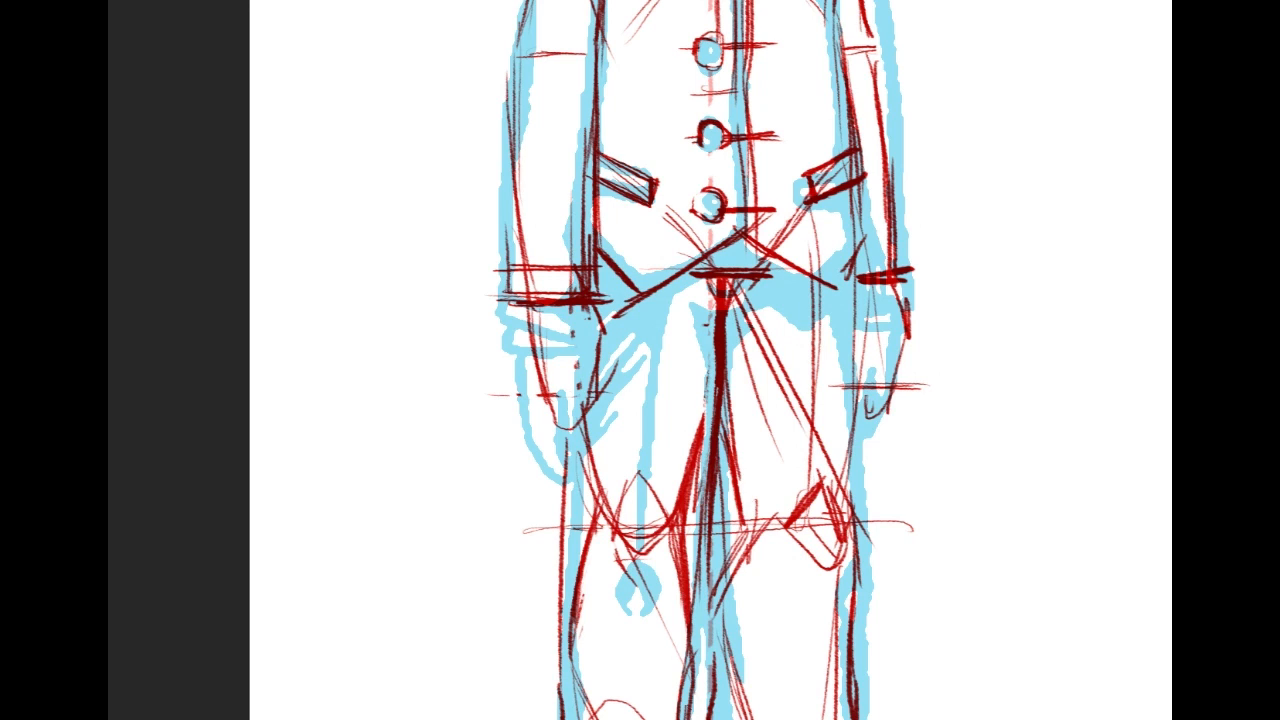
Fill the blue character's layer with solid light blue.
key(ctrl+minus)
key(ctrl+minus)
scroll(677, 360, up, 5)
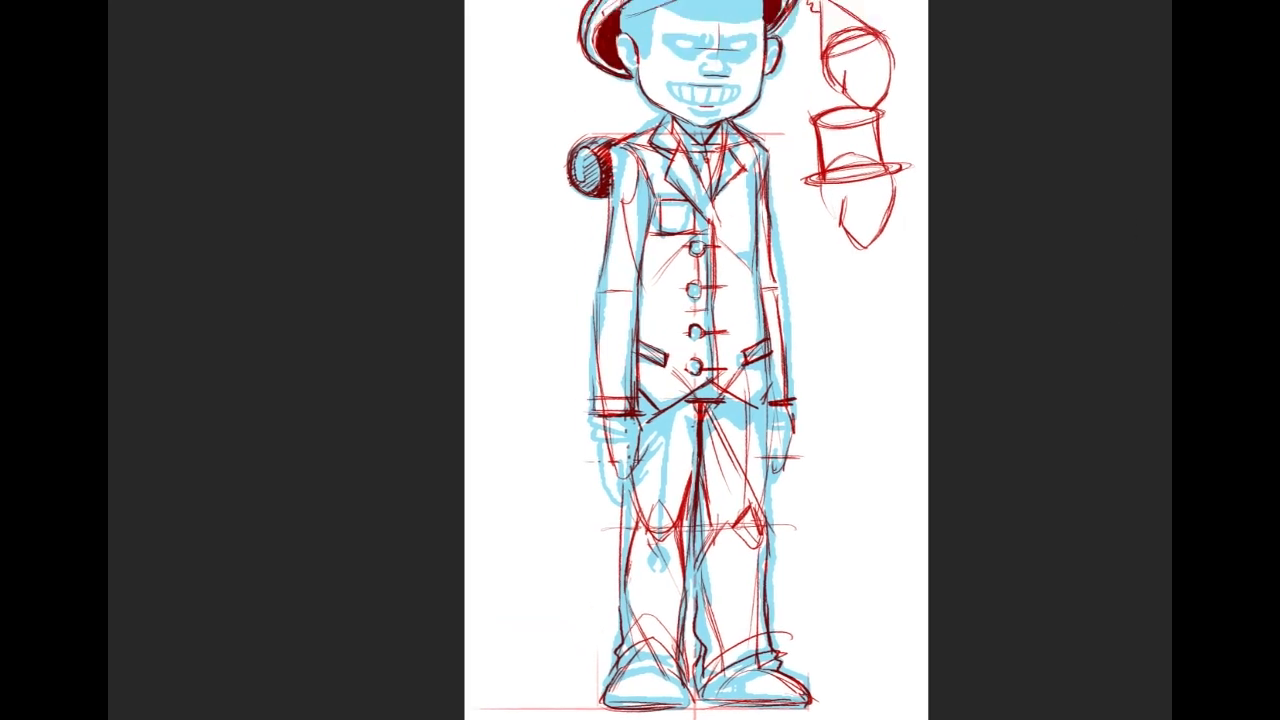
mouse_move(680, 360)
mouse_down()
mouse_move(664, 370)
mouse_move(664, 335)
mouse_move(684, 314)
mouse_move(712, 368)
mouse_up()
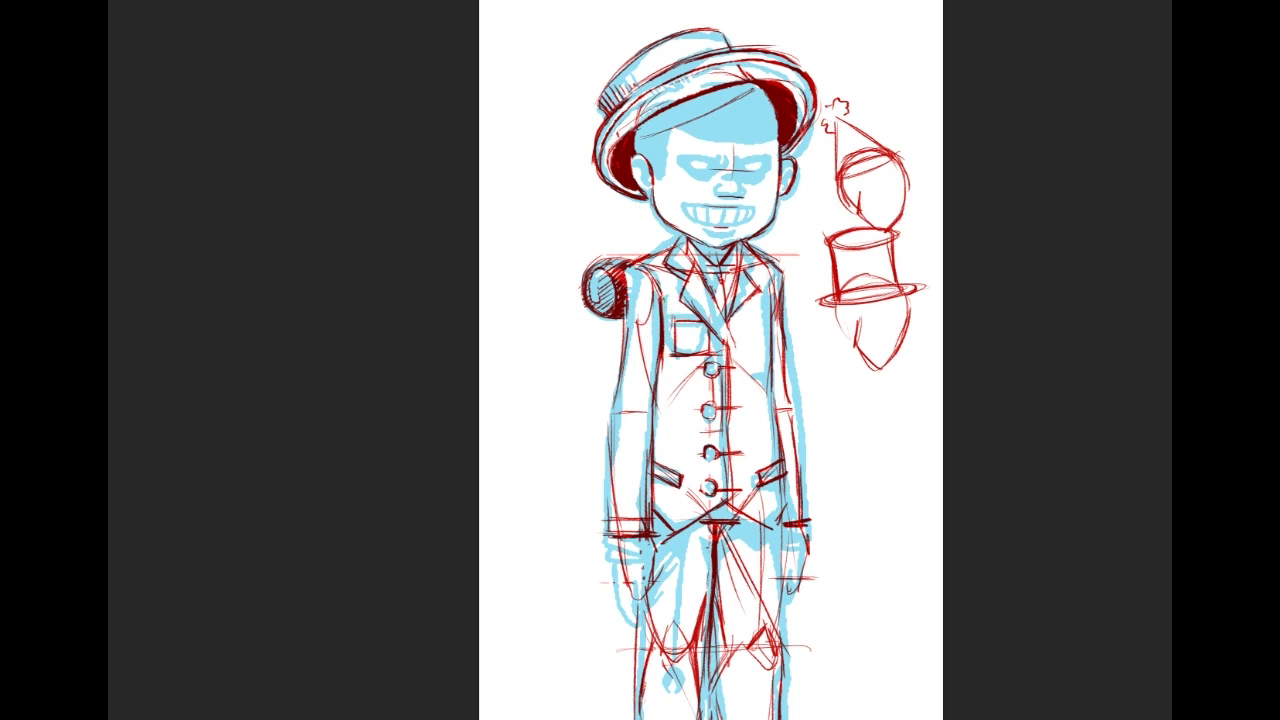
key(alt+BackSpace)
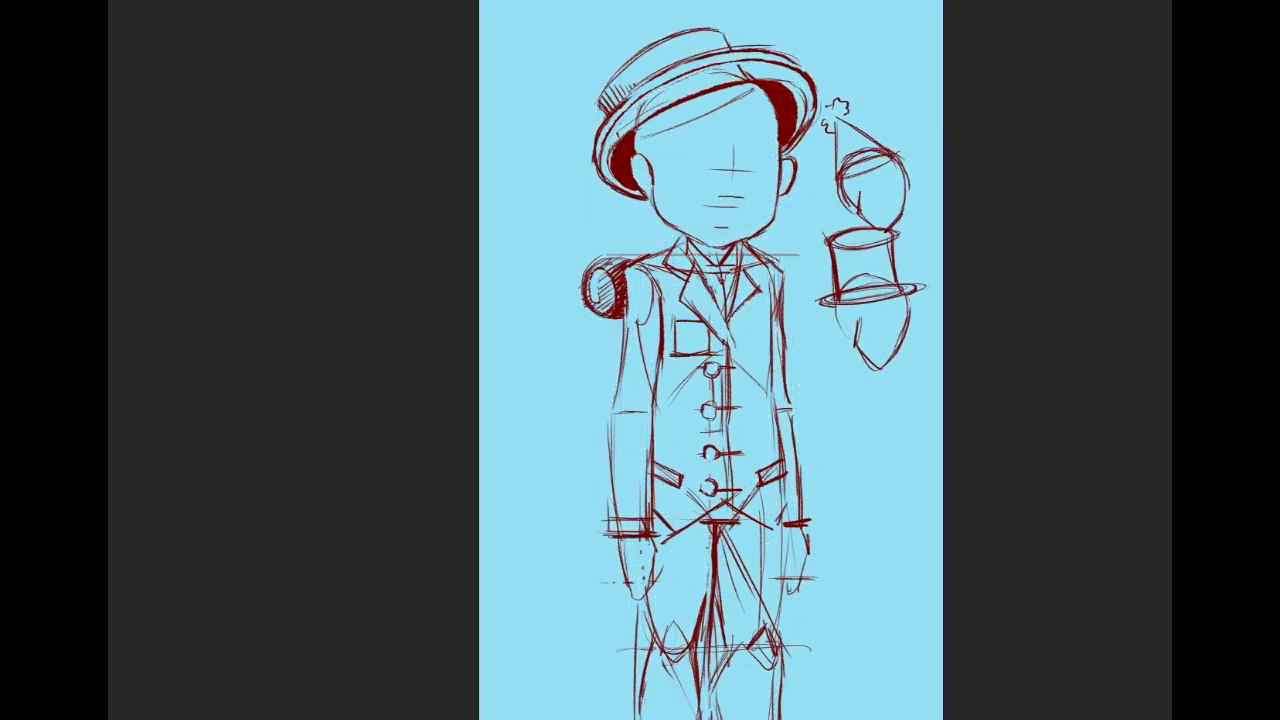
Select the coat's front opening with its buttons and warp it into a gentle outward curve over the belly.
mouse_move(720, 440)
mouse_down()
mouse_move(730, 415)
mouse_move(715, 306)
mouse_move(664, 280)
mouse_move(677, 457)
mouse_move(693, 443)
mouse_up()
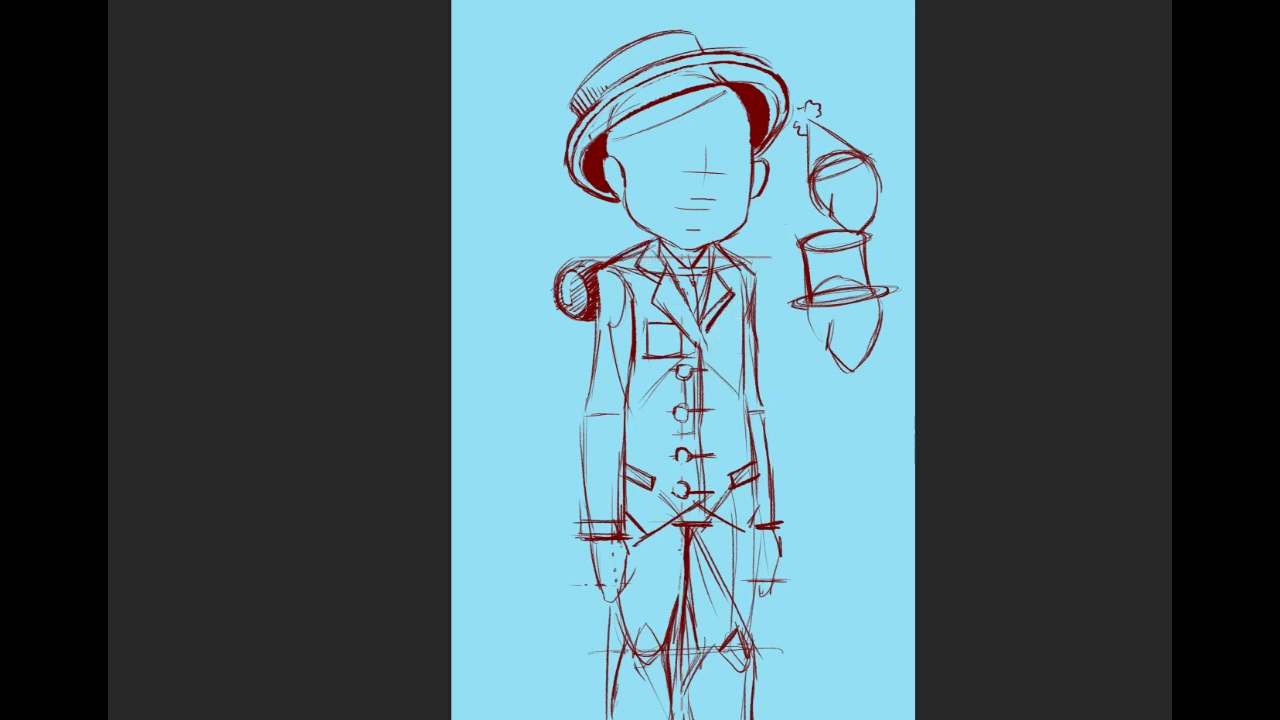
drag(690, 450, 696, 324)
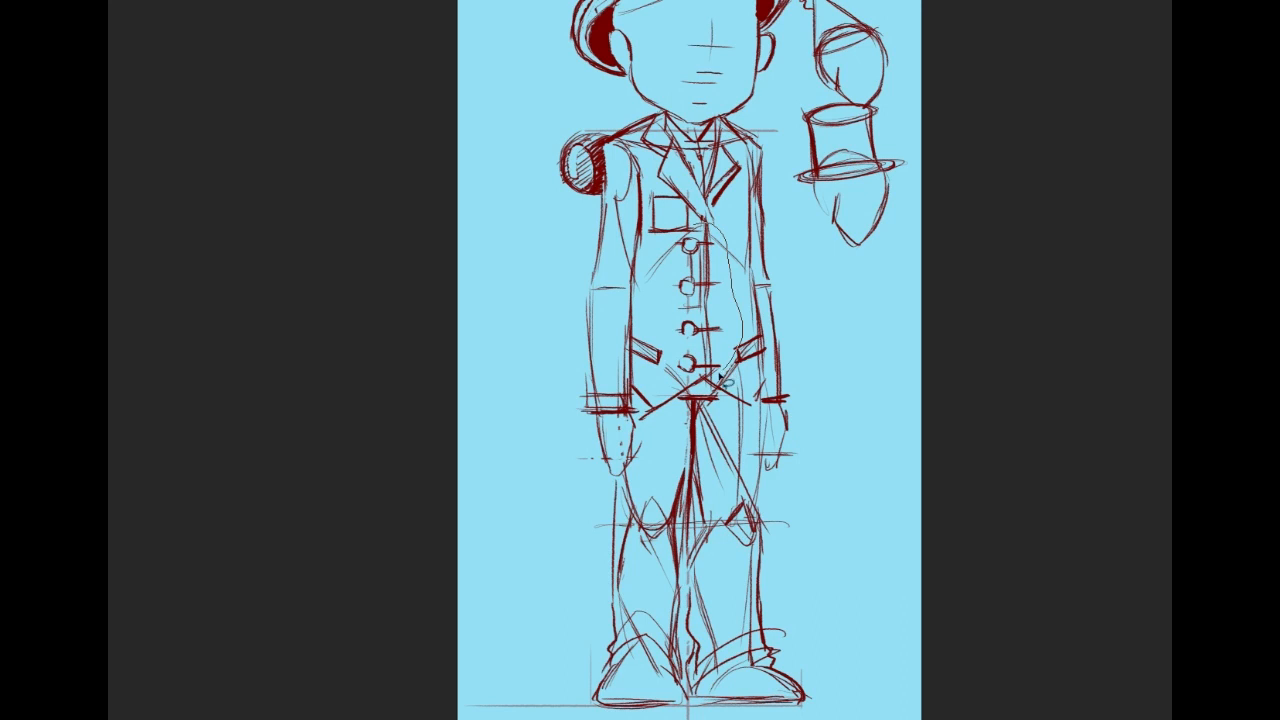
drag(678, 287, 690, 240)
click(146, 1)
mouse_move(306, 245)
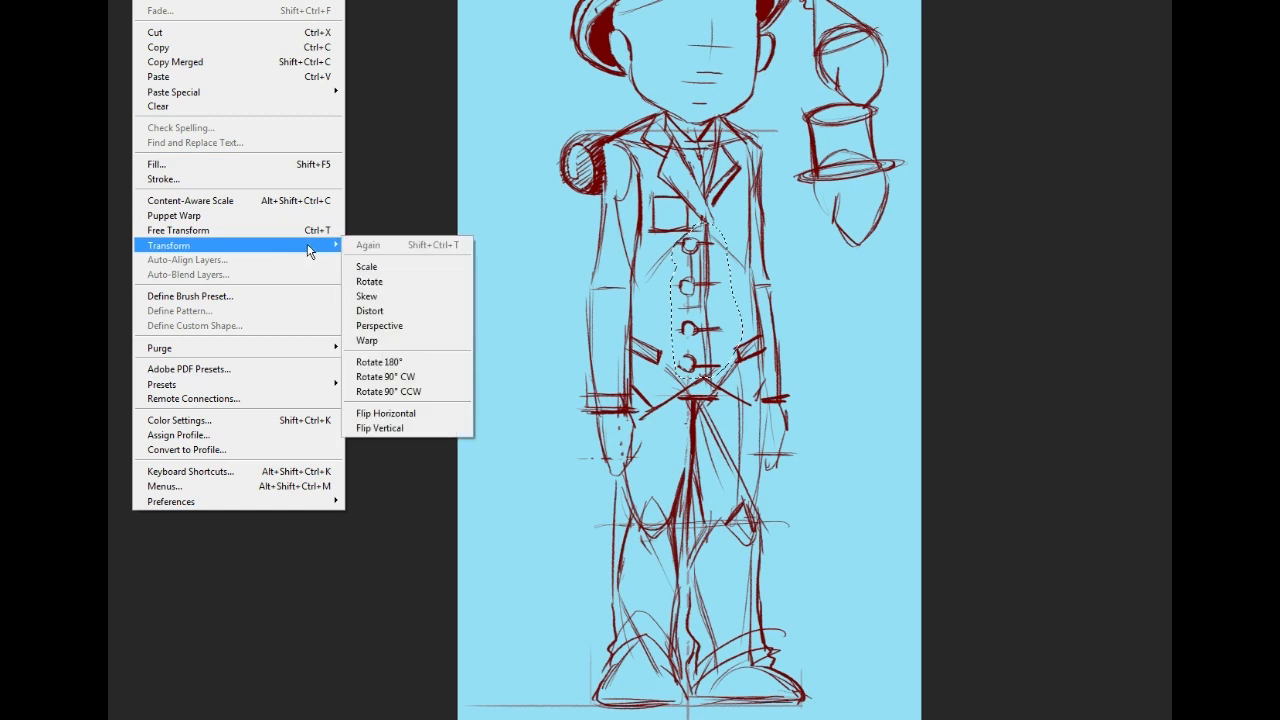
click(410, 341)
drag(698, 292, 712, 345)
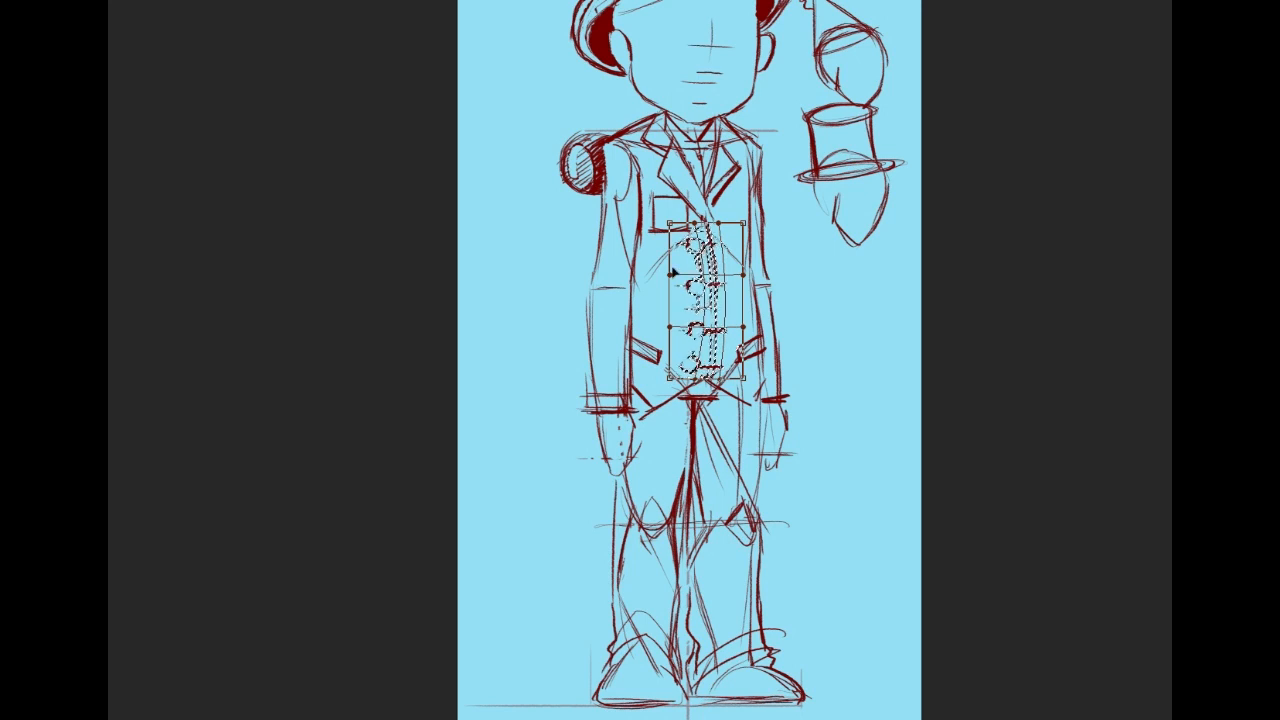
drag(690, 360, 660, 506)
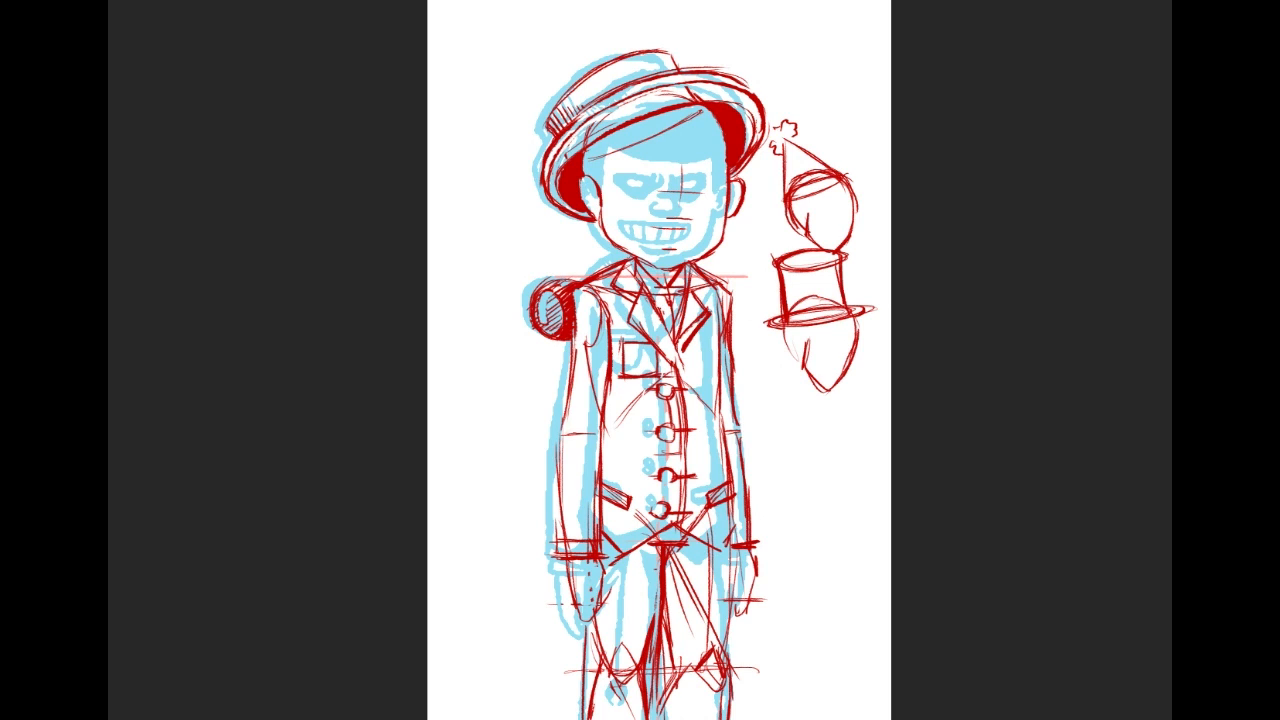
drag(660, 400, 695, 400)
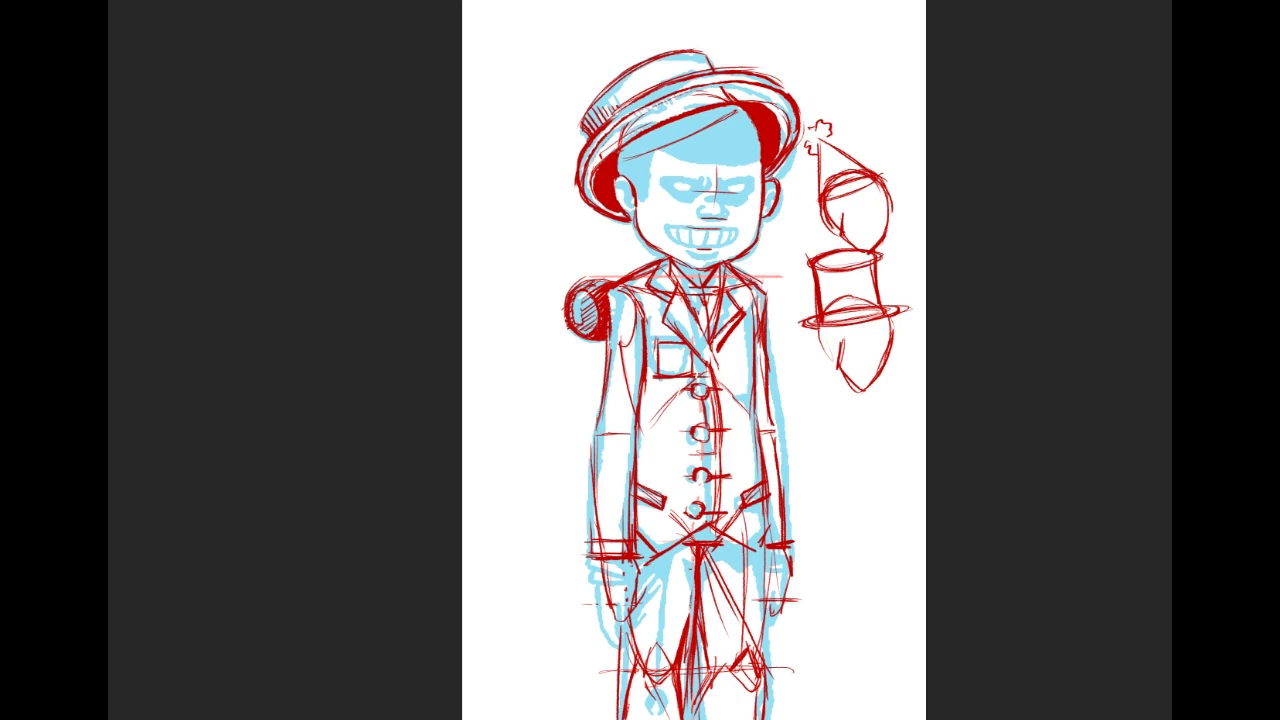
drag(695, 420, 639, 234)
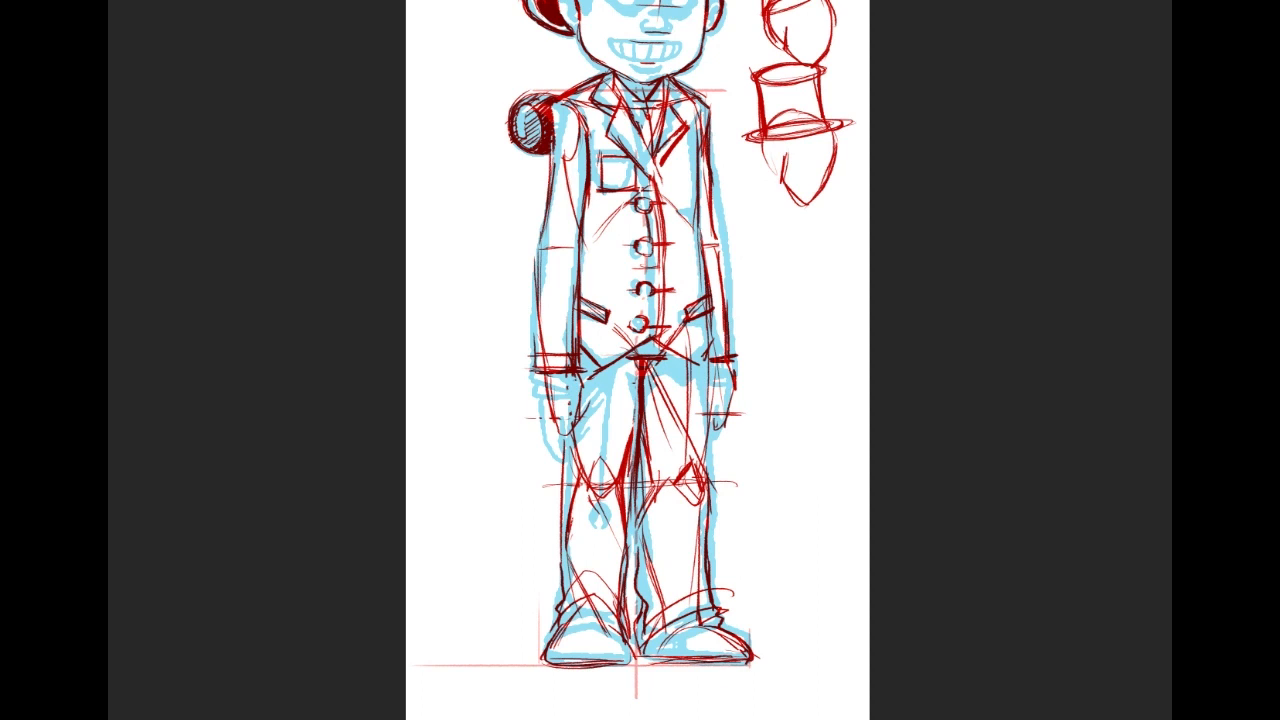
drag(640, 360, 651, 487)
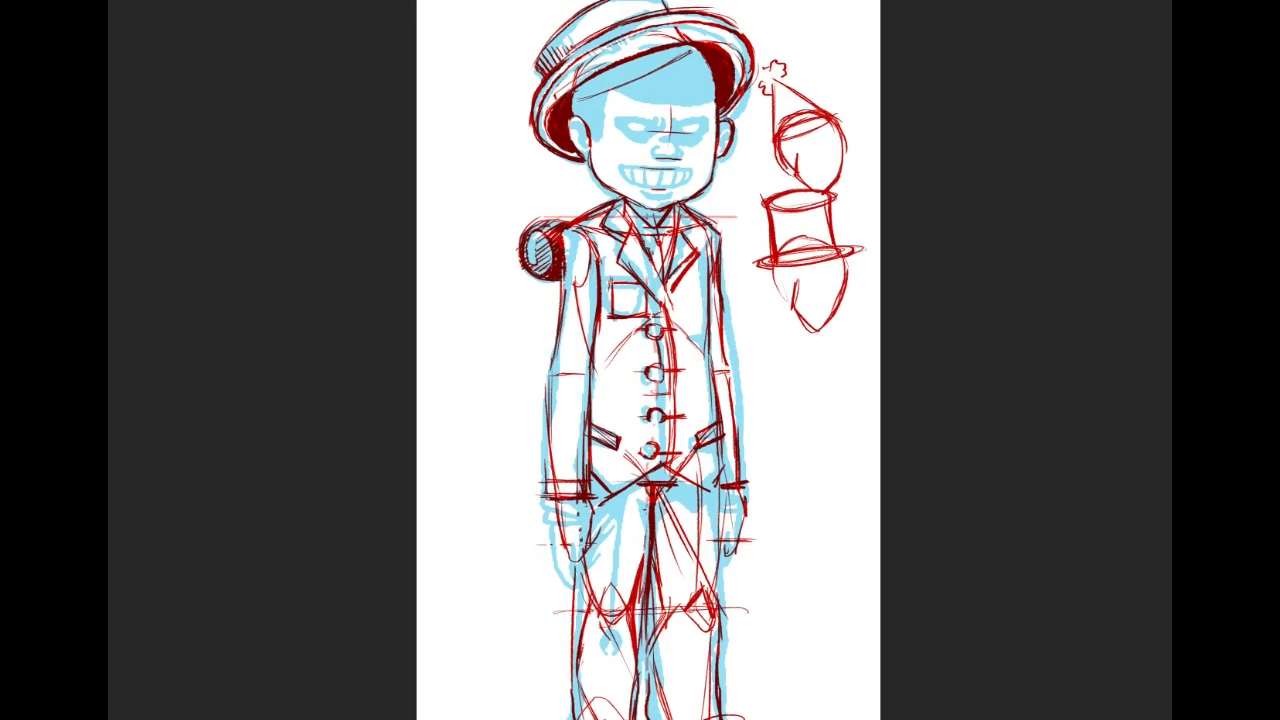